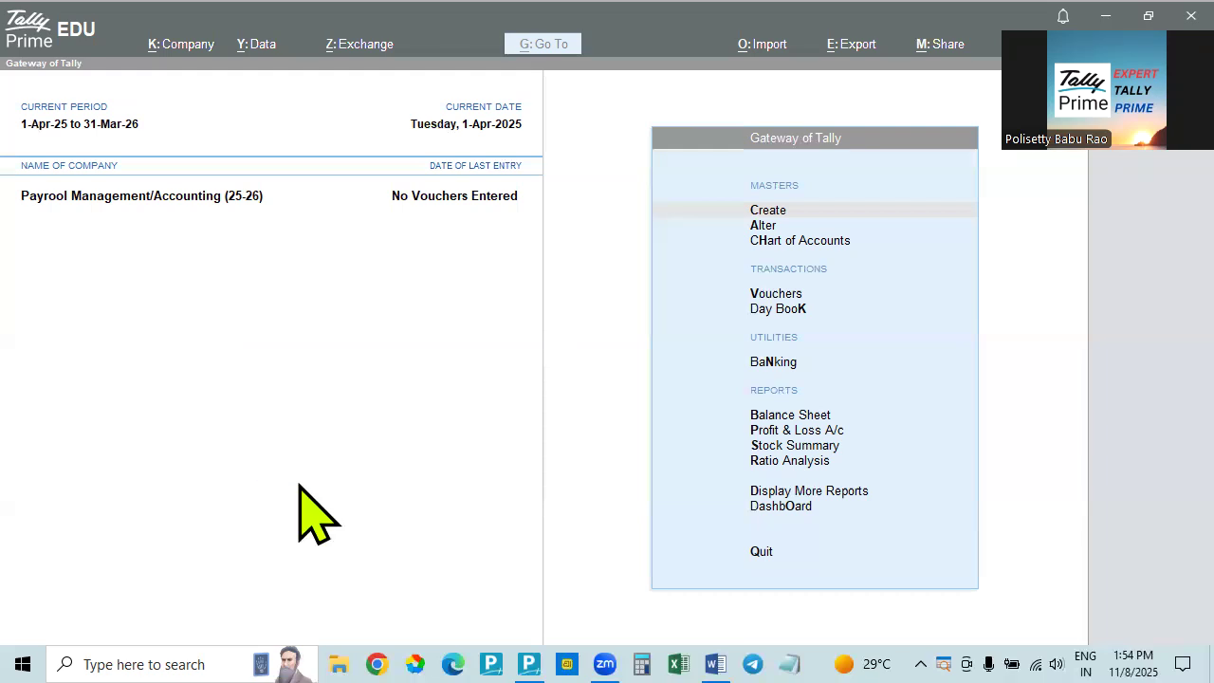
- Switch to Word to read the step list in the PAYROLL MANAGEMENT document, and return to TallyPrime
left_click(1043, 346)
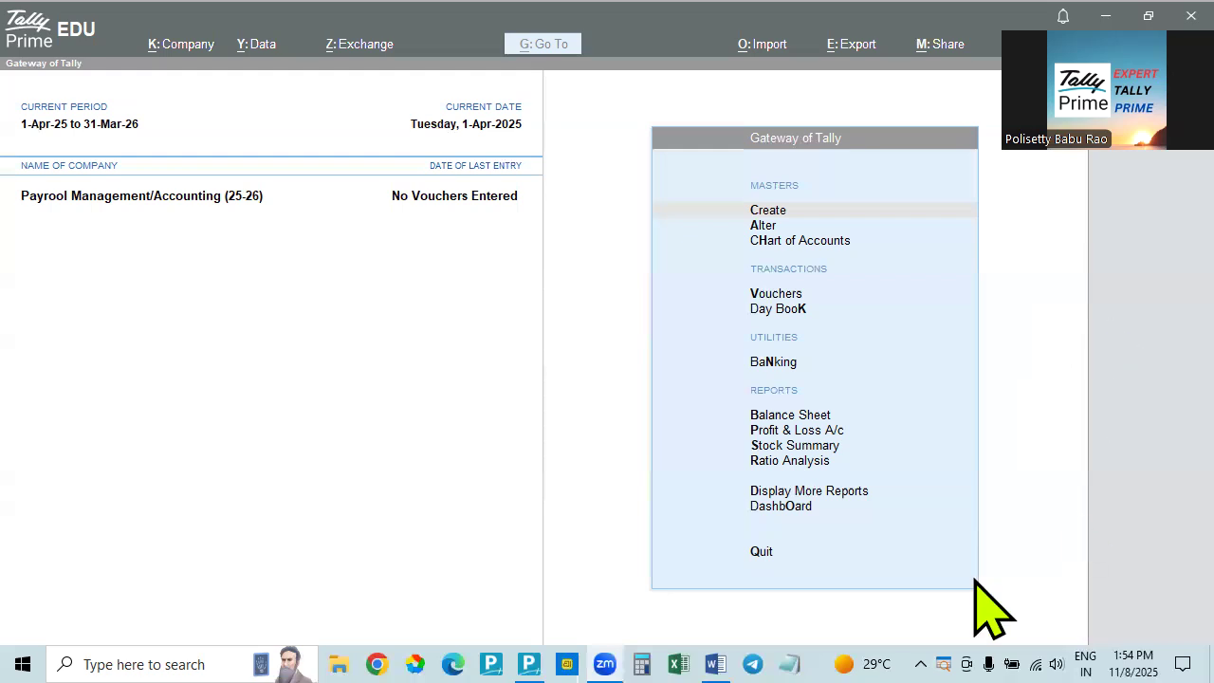
left_click(716, 664)
scroll(731, 550, "down", 1)
scroll(731, 550, "up", 1)
scroll(731, 550, "down", 1)
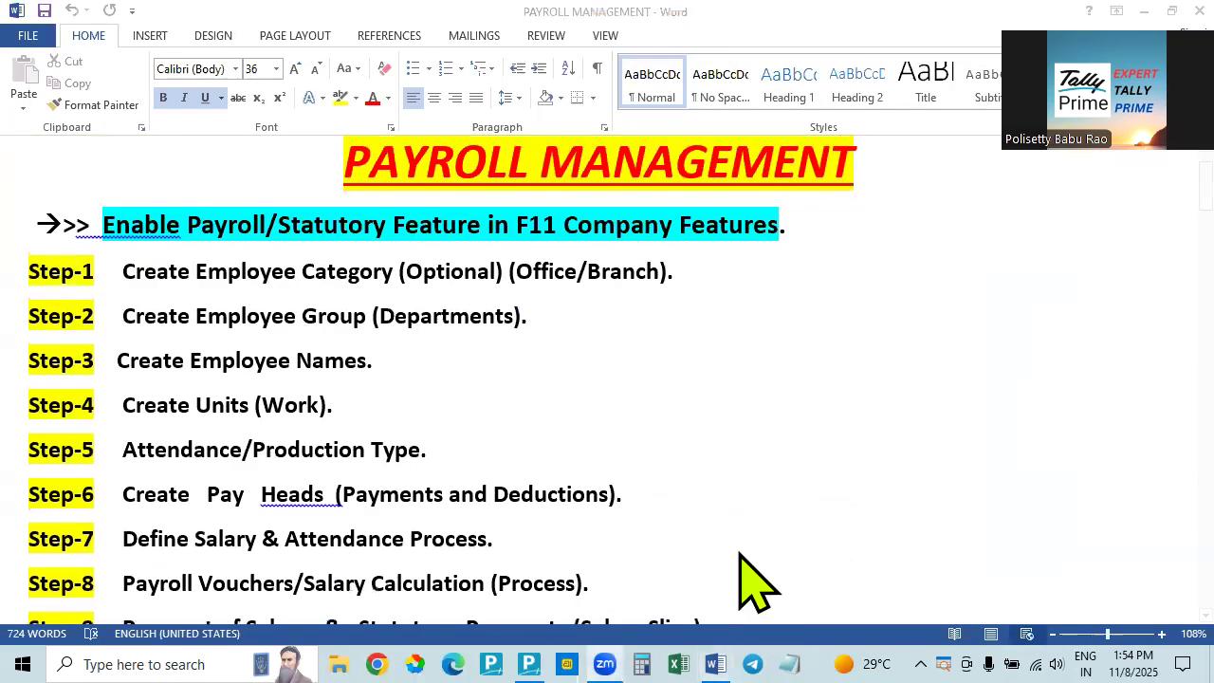
key("alt+Tab")
key("alt+Tab")
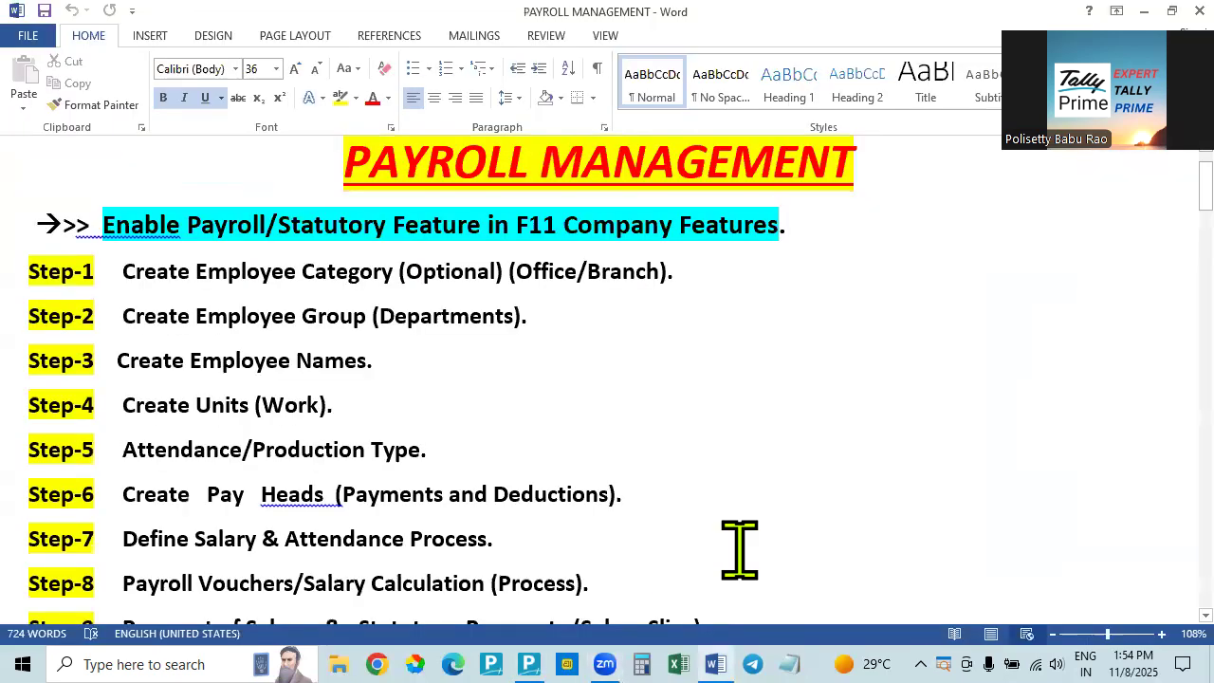
key("alt+Tab")
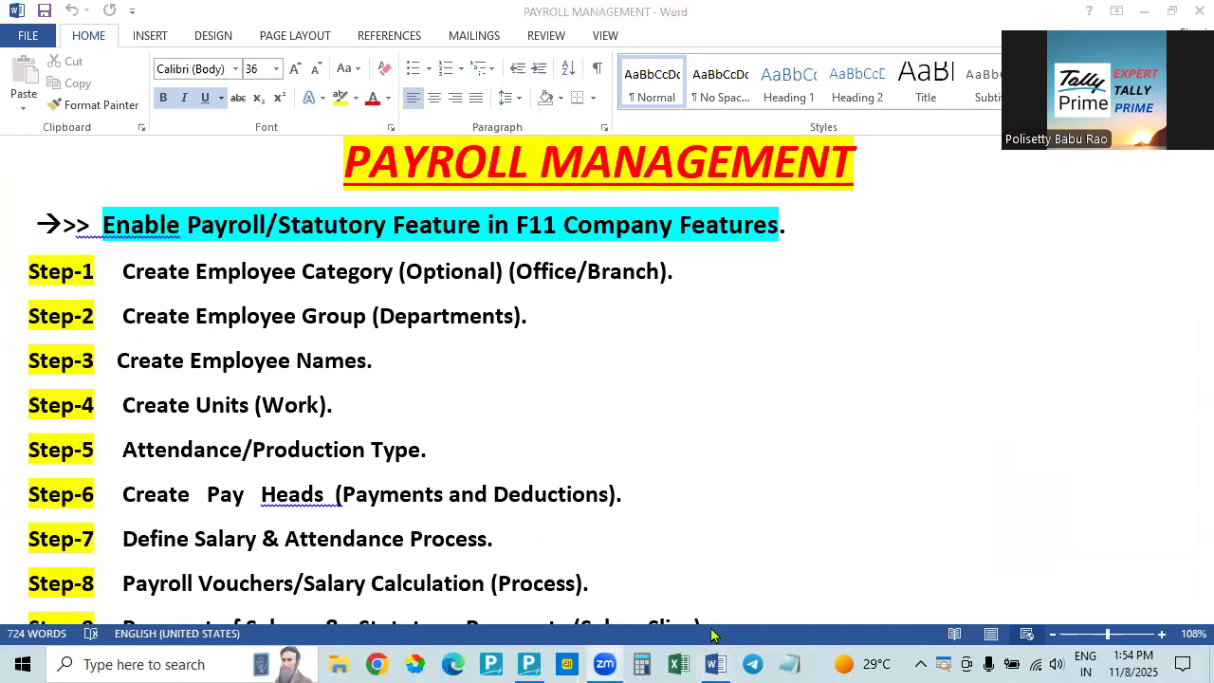
key("alt+Tab")
key("Tab")
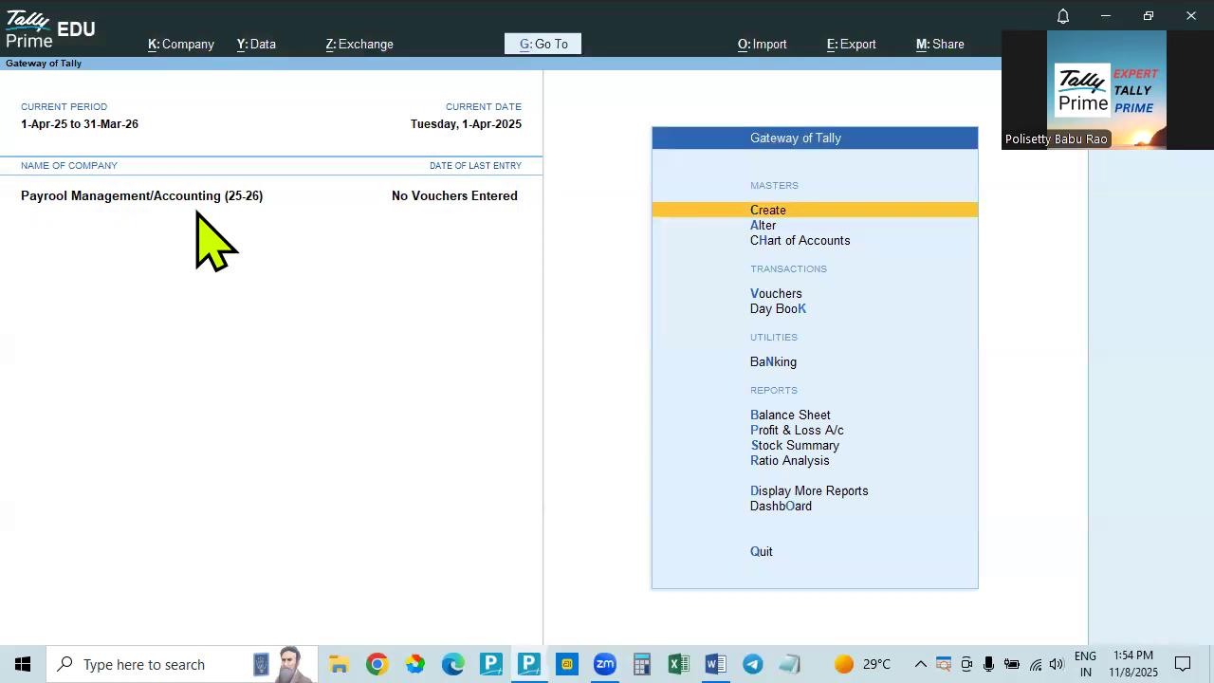
- Open the current company for alteration, go through its name, address, contact and financial year fields, and accept the form
left_click(176, 44)
left_click(177, 99)
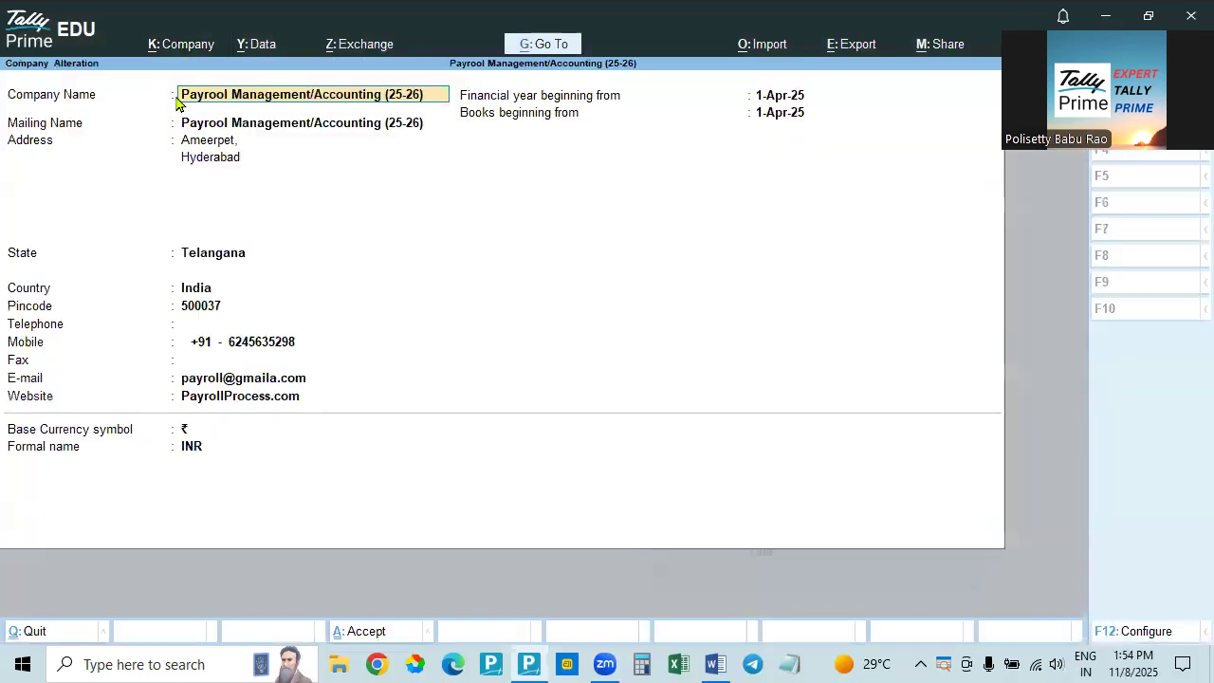
key("Return")
key("Return")
key("Return")
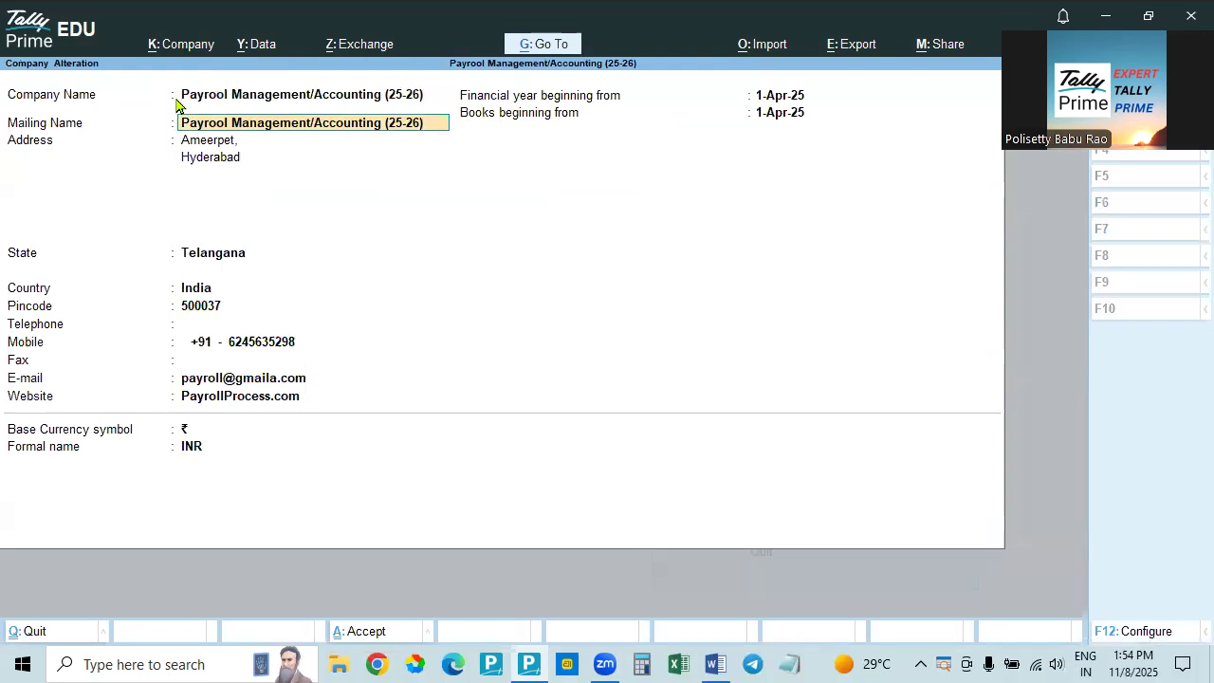
key("Return")
key("Return")
key("Return")
key("Return")
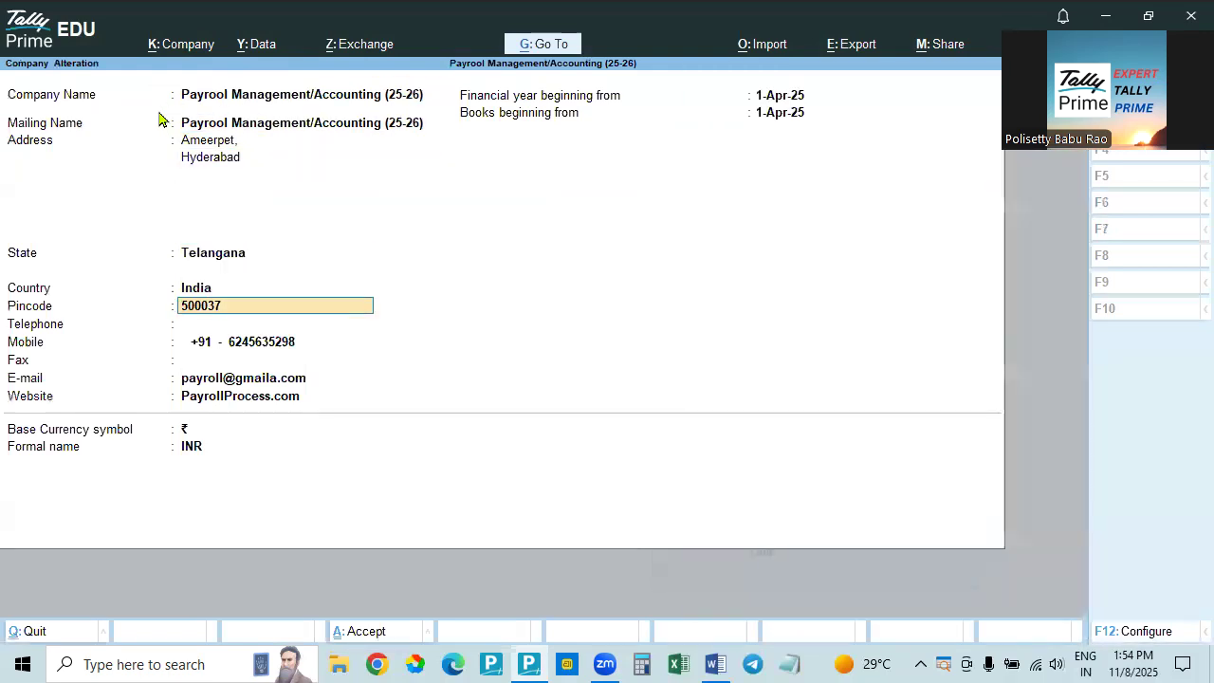
key("Return")
key("Return")
key("Return")
key("Return")
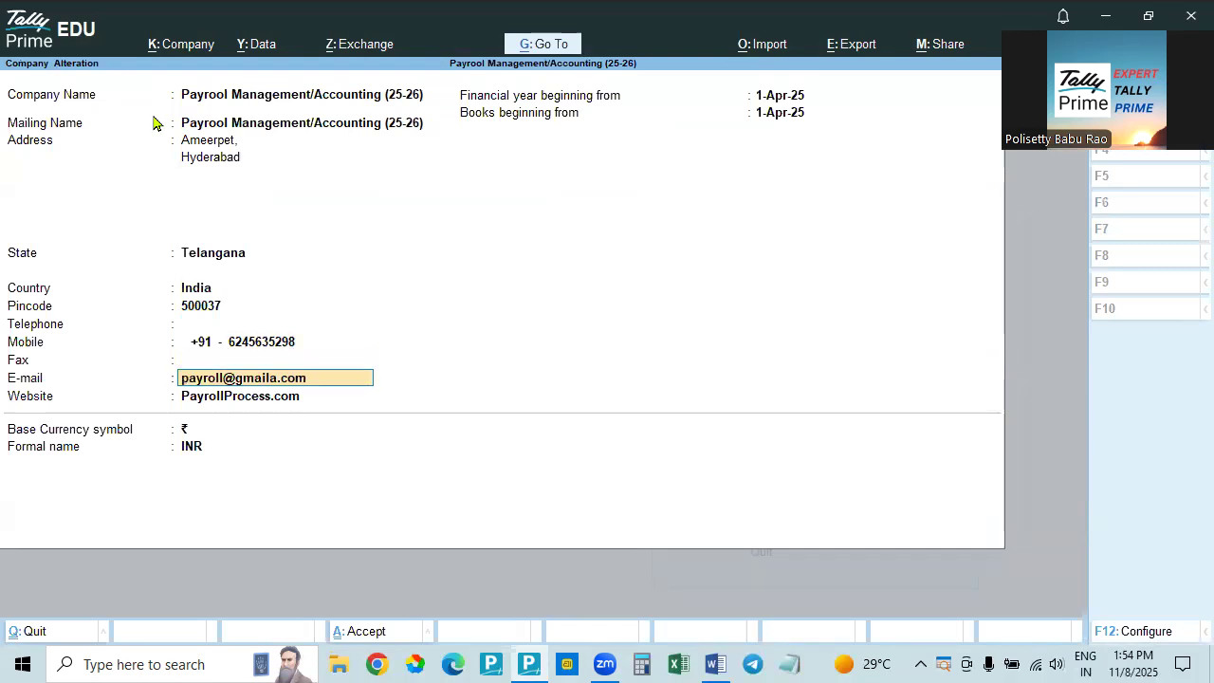
key("Return")
key("Return")
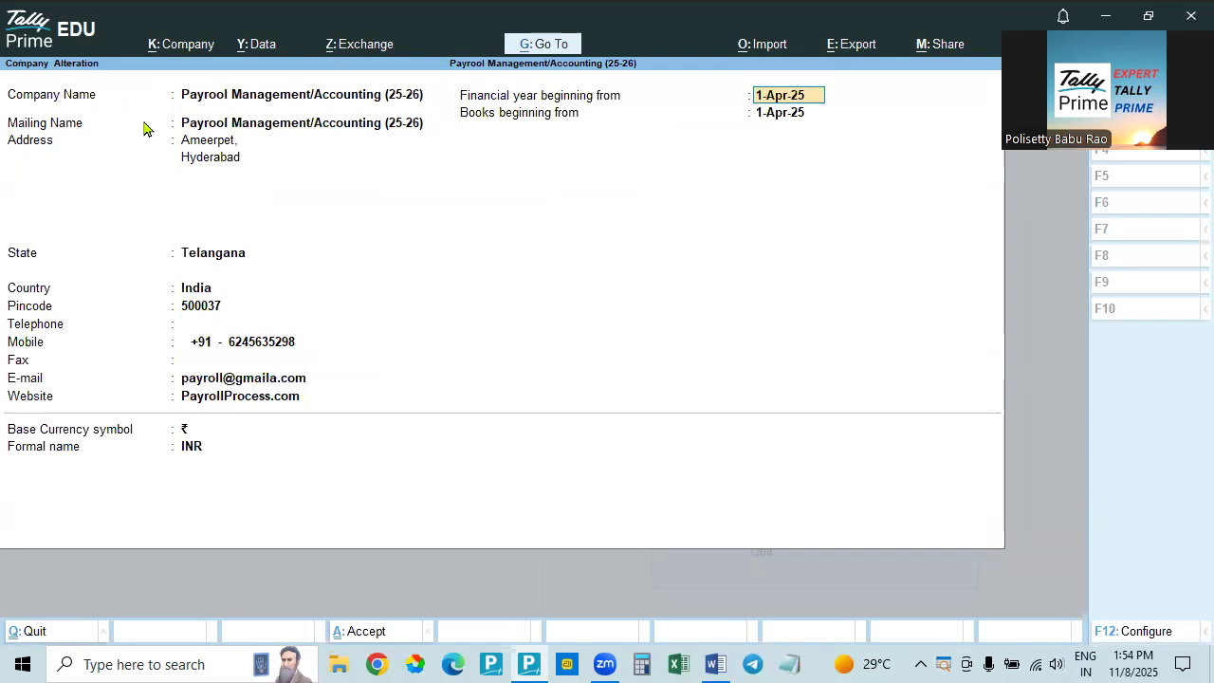
key("ctrl")
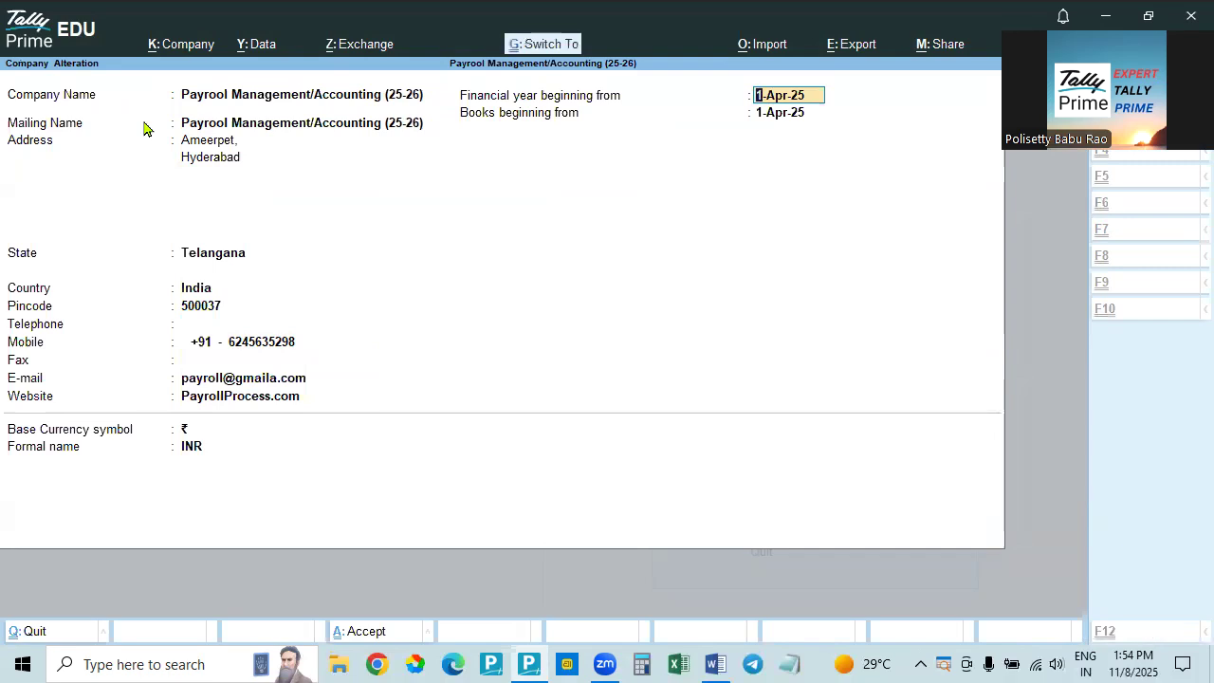
key("ctrl+a")
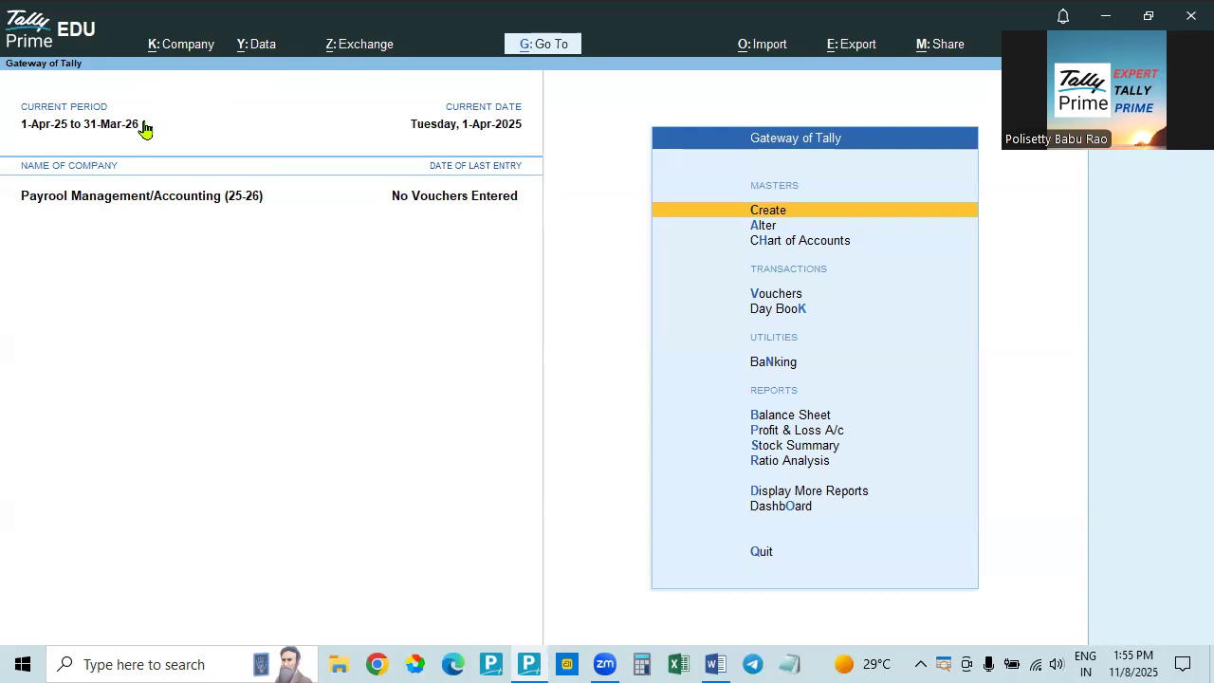
- Open the company features and go through the accounting and inventory settings, keeping their existing values
key("F11")
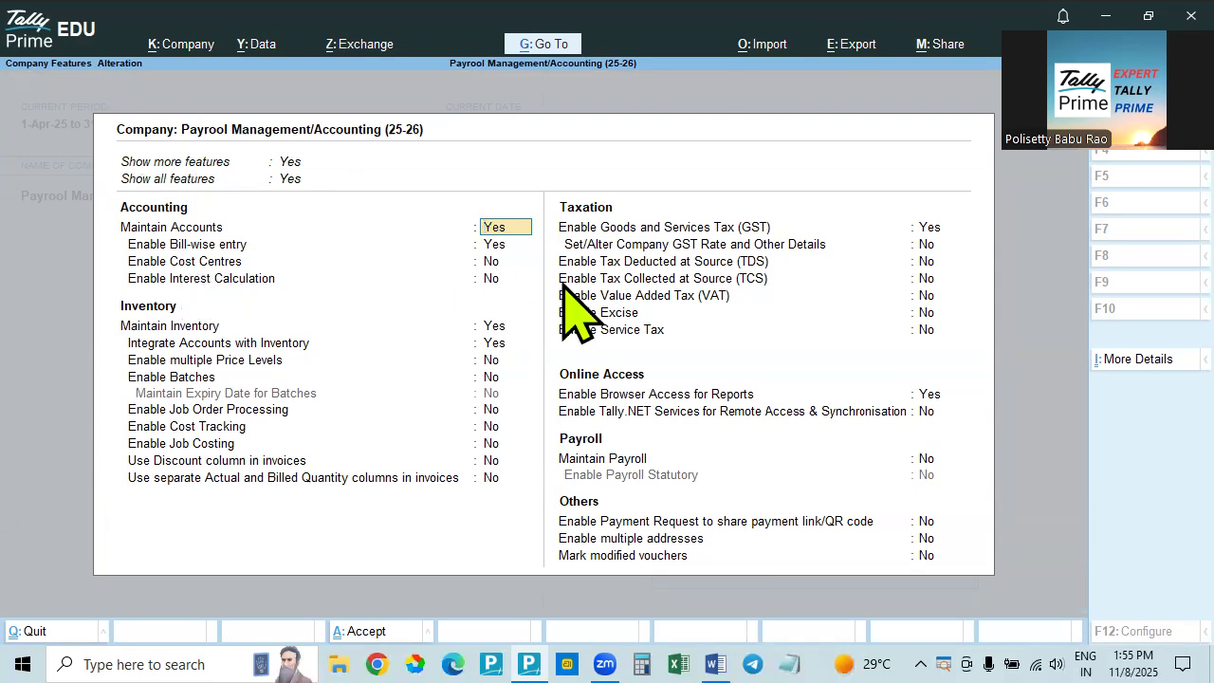
key("Return")
key("Return")
key("Return")
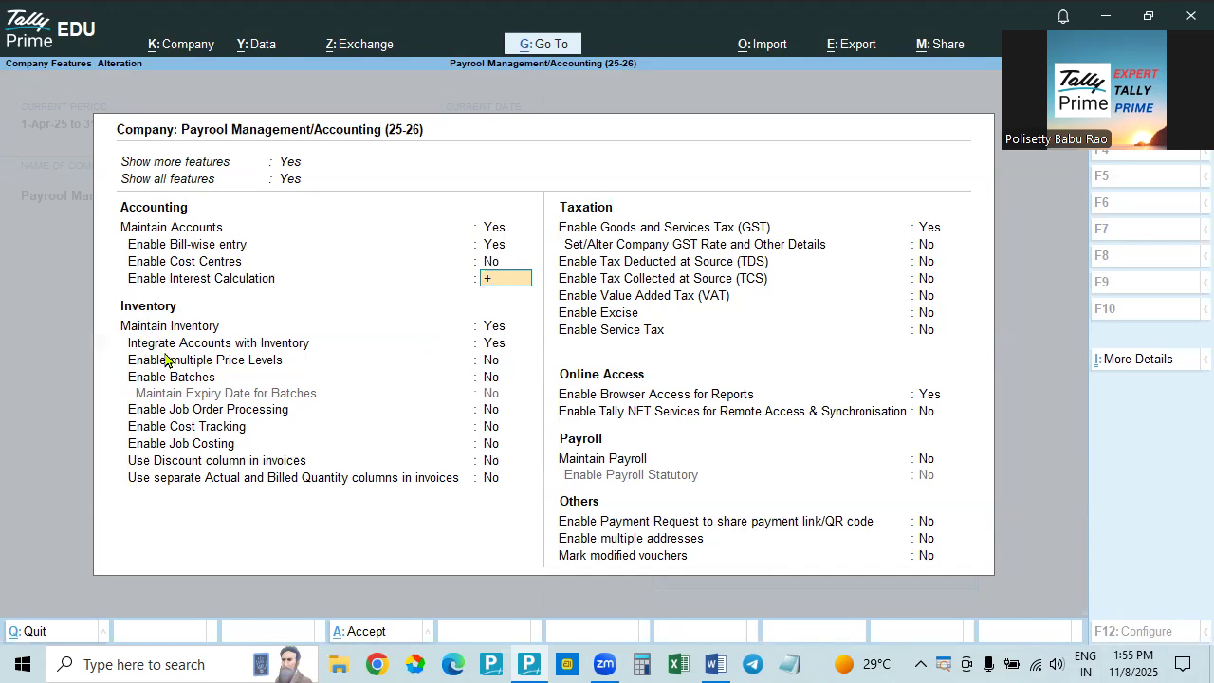
left_click(489, 346)
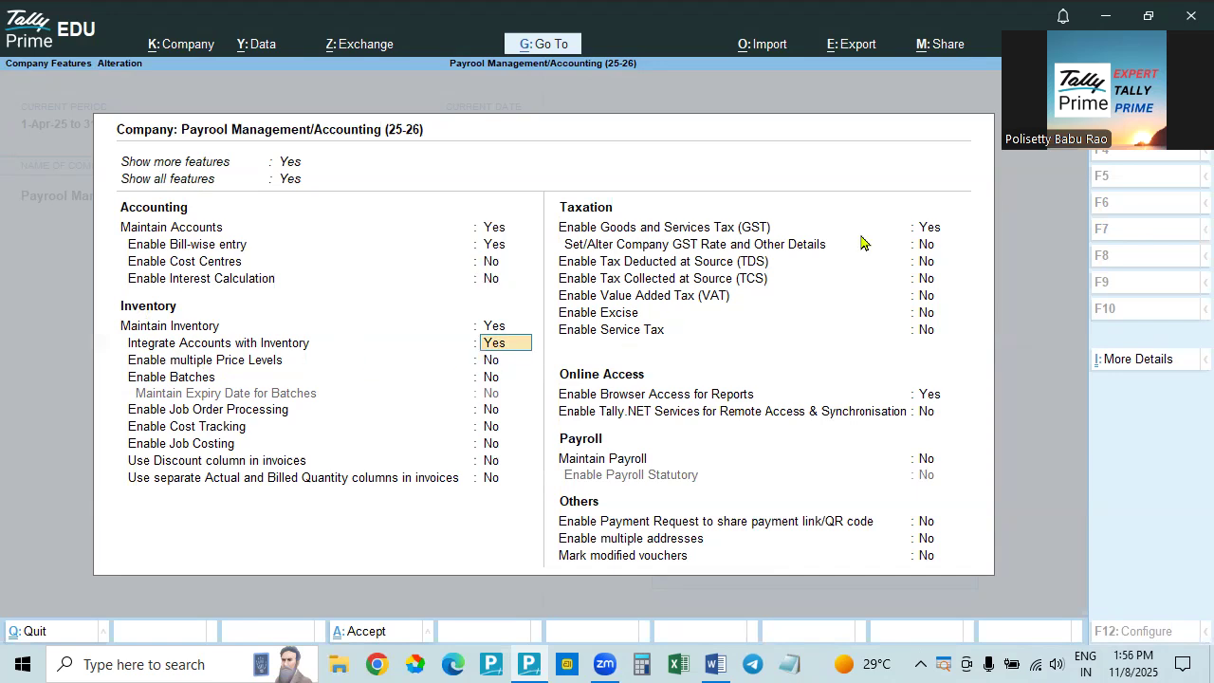
- Open the company's GST registration details from the GST feature, go through the fields and accept them
left_click(917, 233)
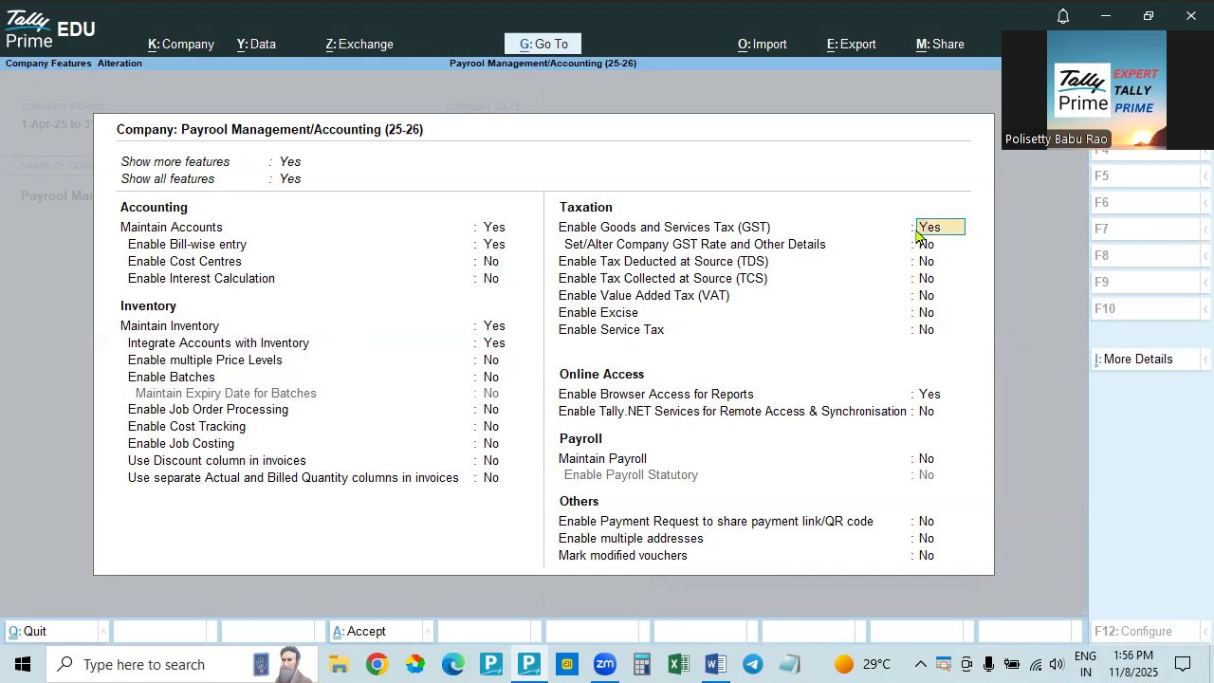
key("Return")
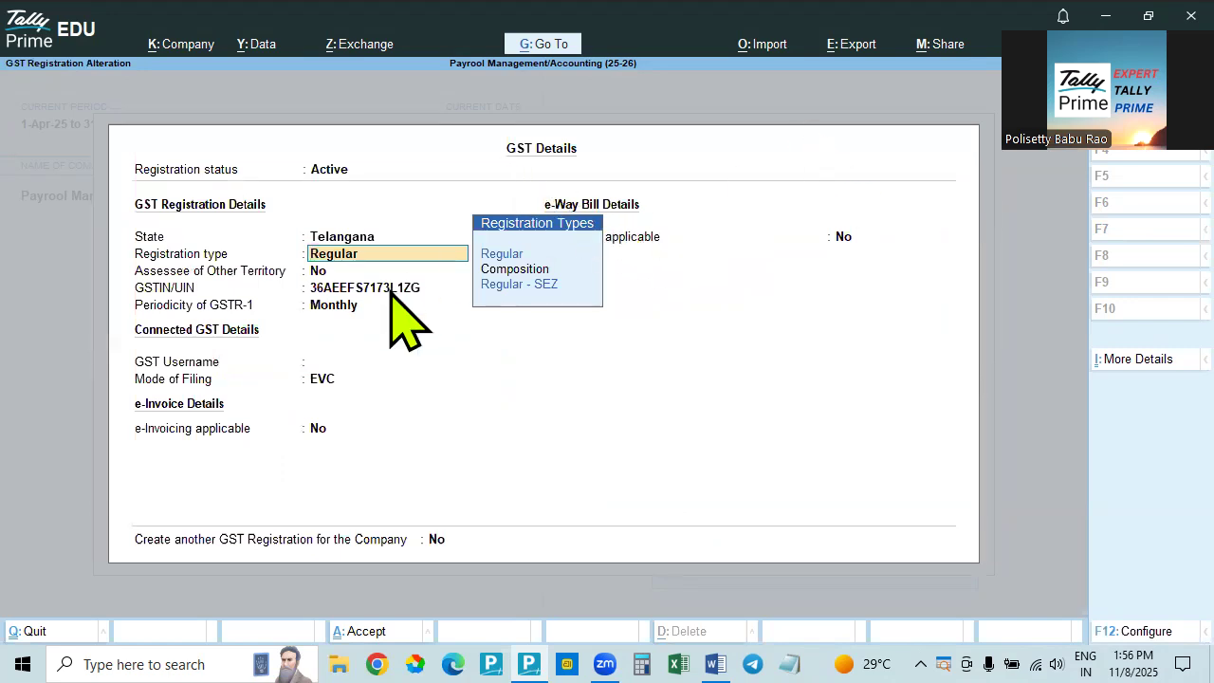
key("Return")
key("Return")
key("Return")
key("Return")
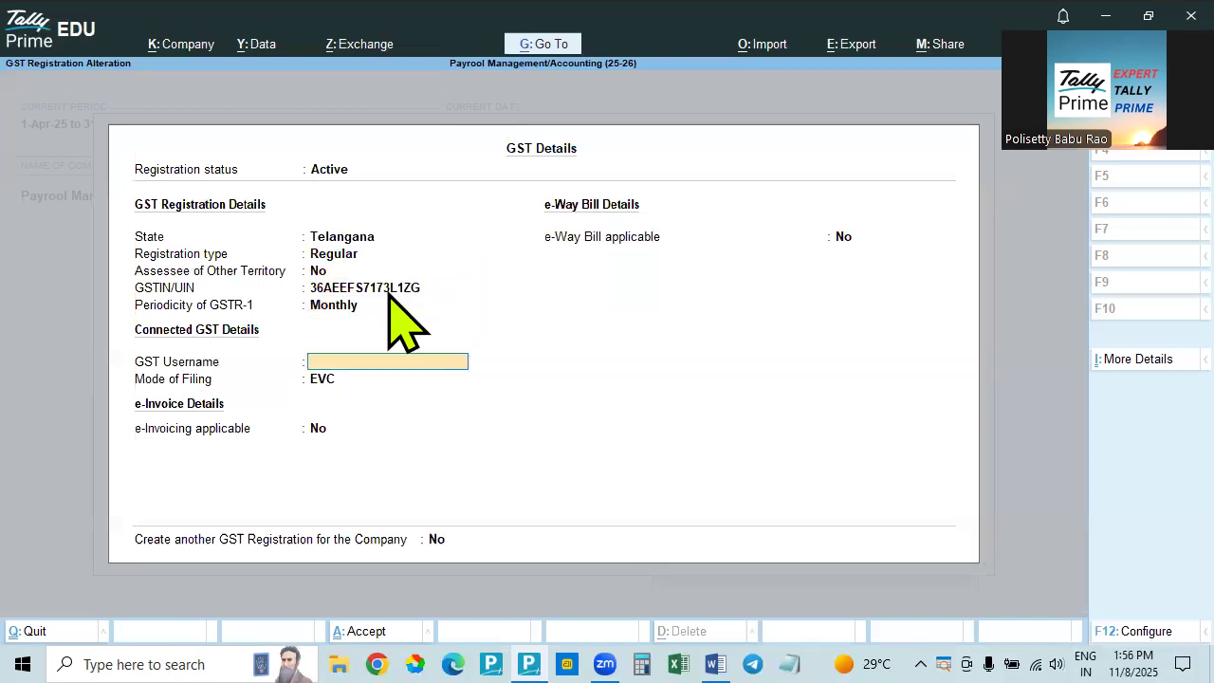
key("Return")
key("Return")
key("Return")
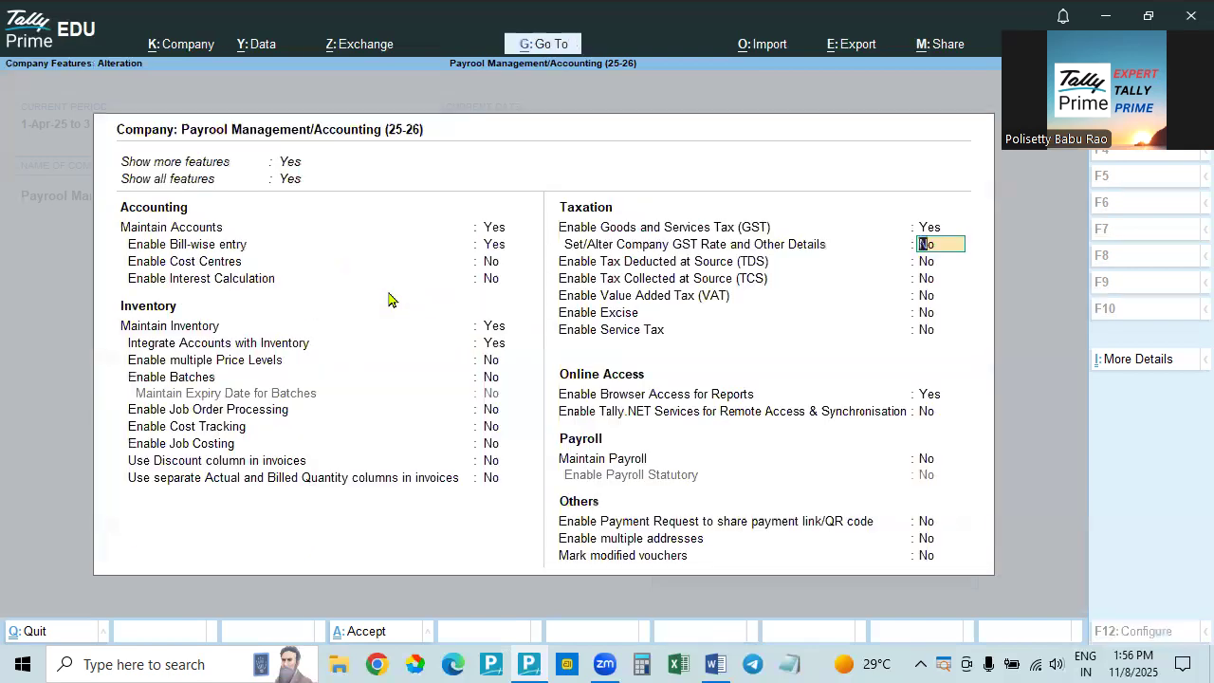
key("Return")
key("Up")
type("y")
key("Return")
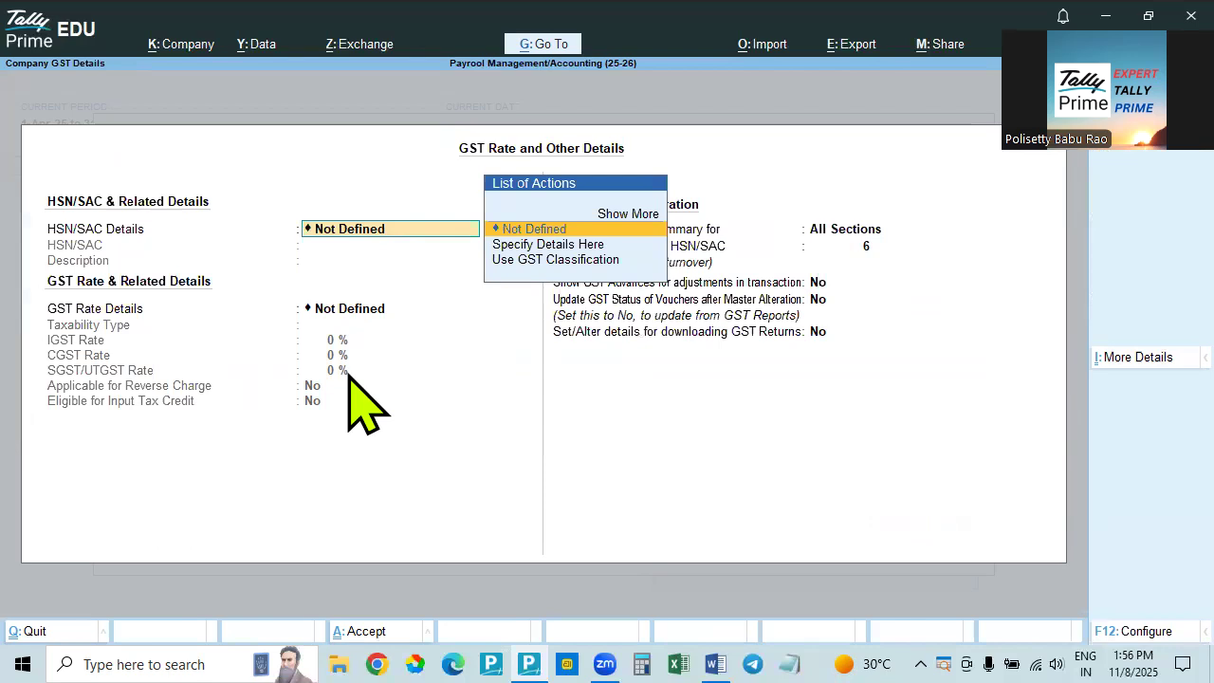
key("Return")
key("Return")
key("Return")
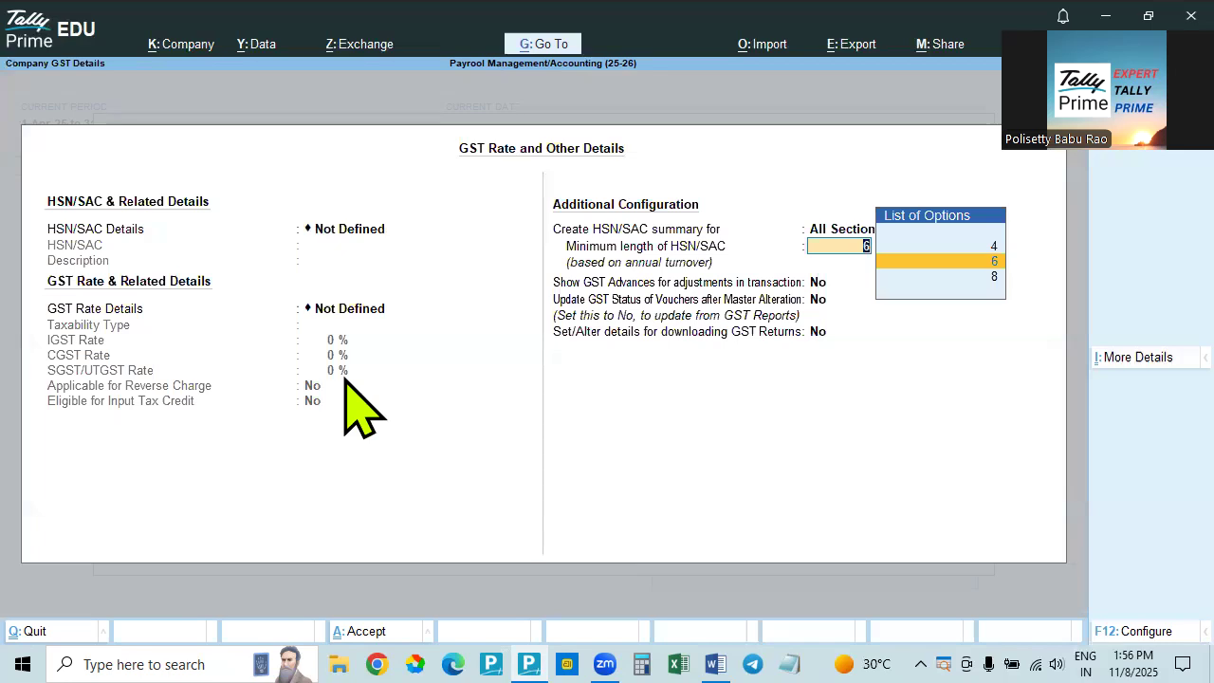
key("Escape")
key("Return")
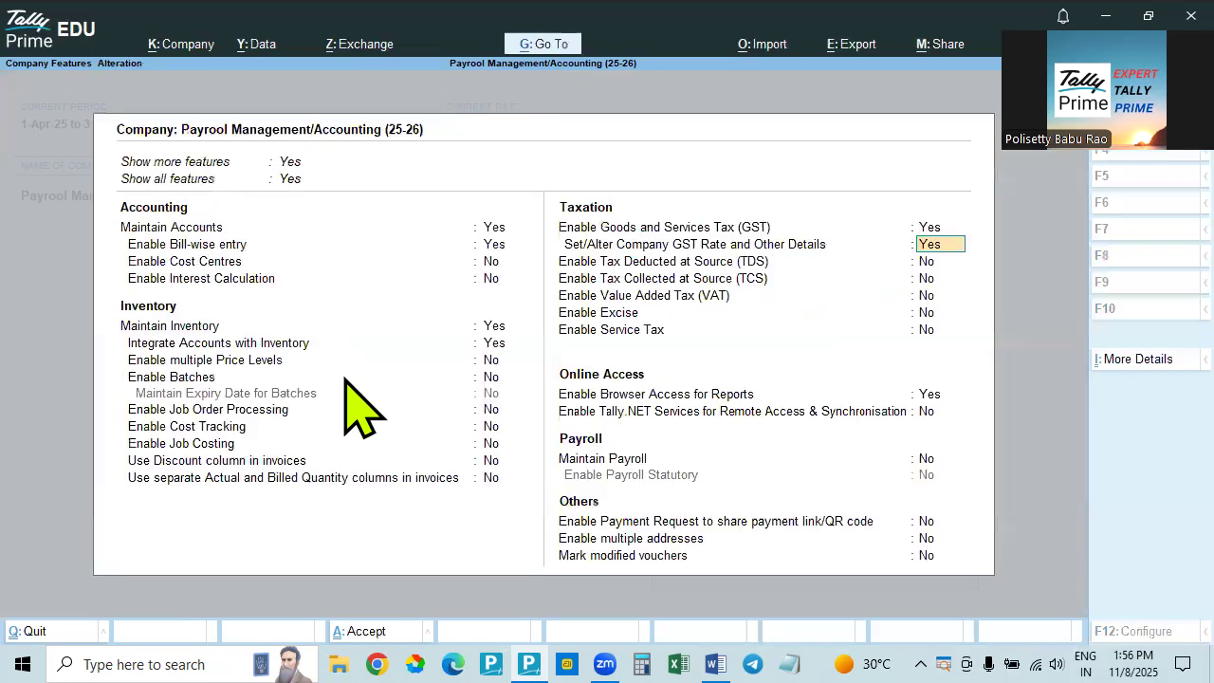
key("Up")
key("Return")
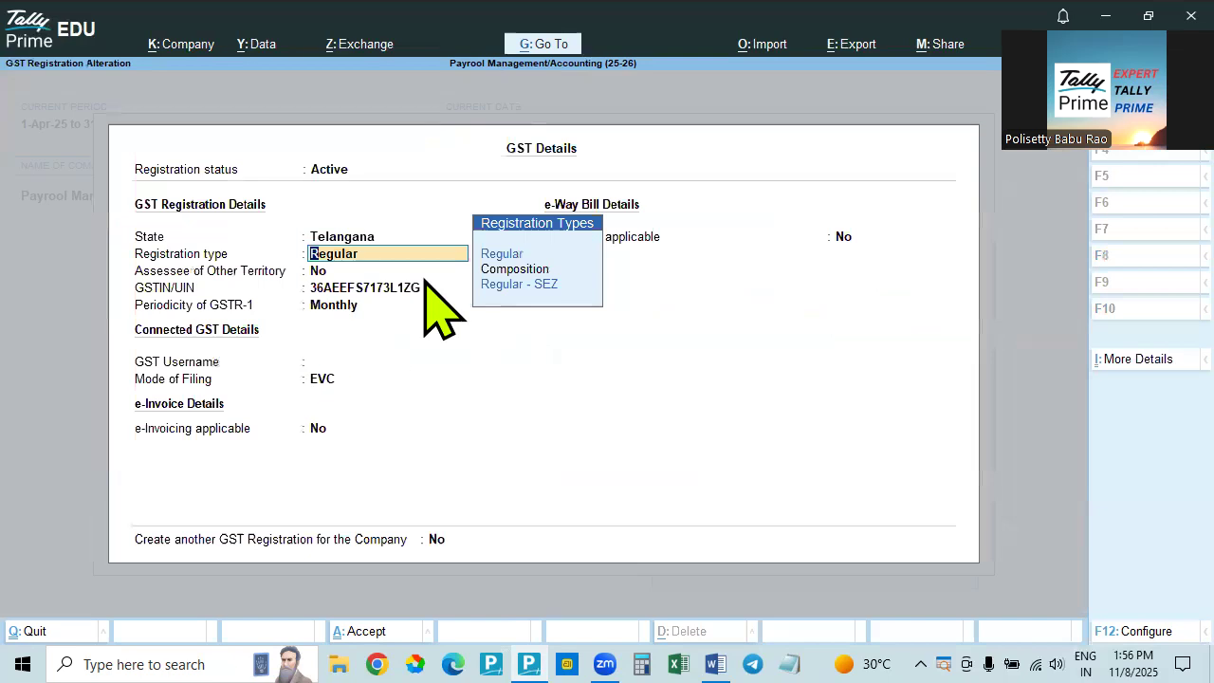
key("ctrl")
key("BackSpace")
key("Escape")
key("y")
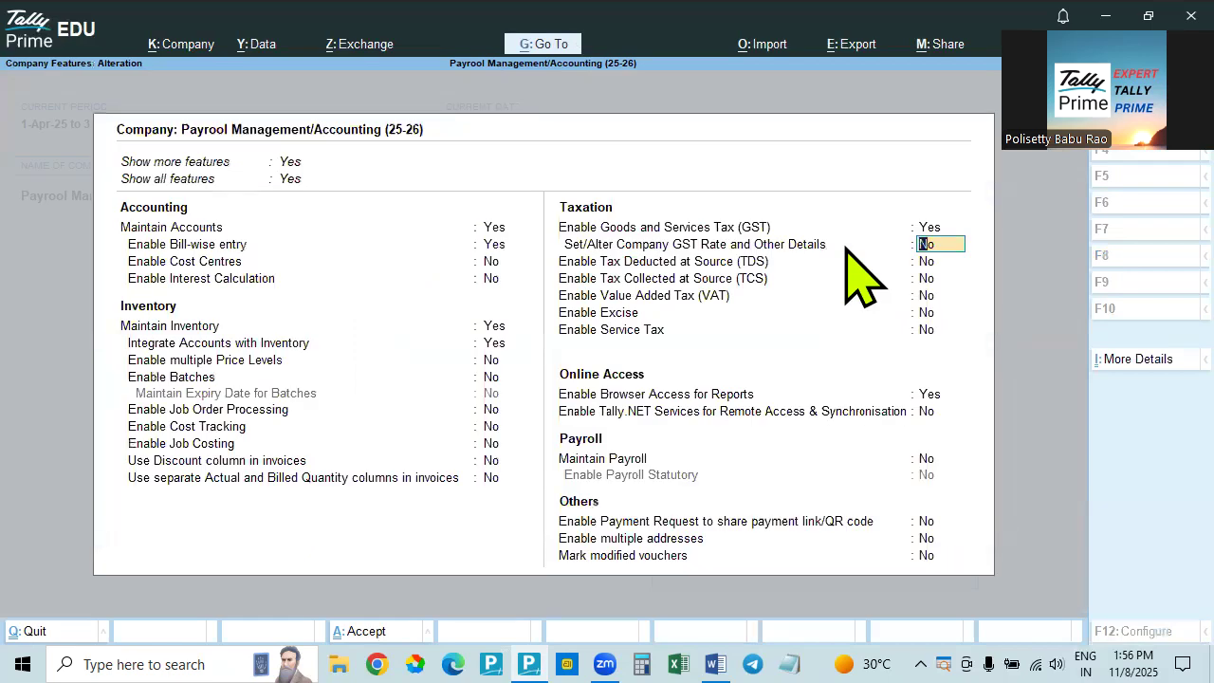
- Turn on Set/Alter Company GST Rate and Other Details, keeping the HSN/SAC summary for All Sections with minimum length 6, and accept
key("y")
key("Return")
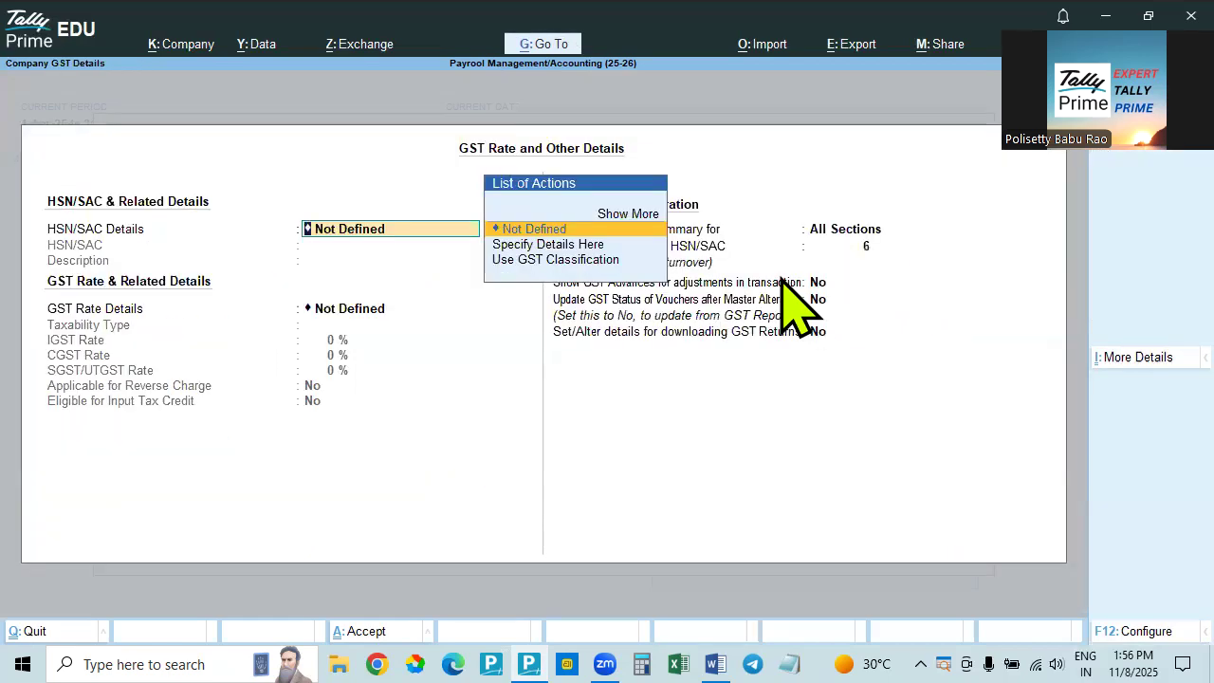
key("Return")
key("Return")
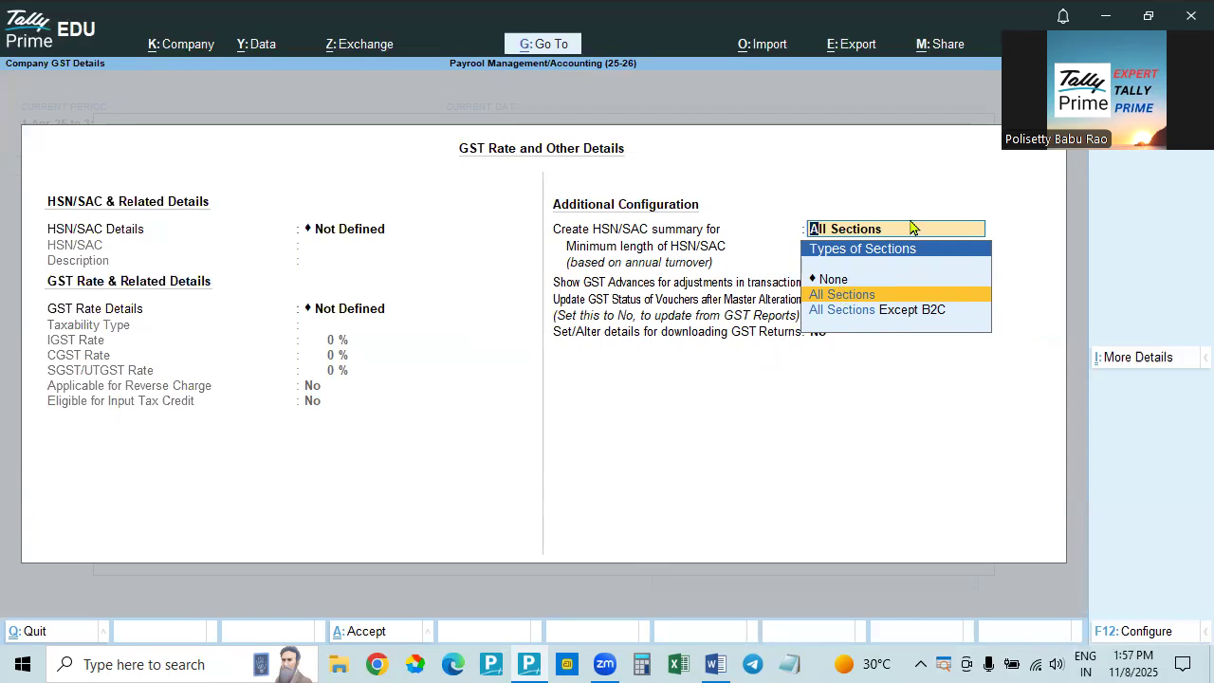
key("Return")
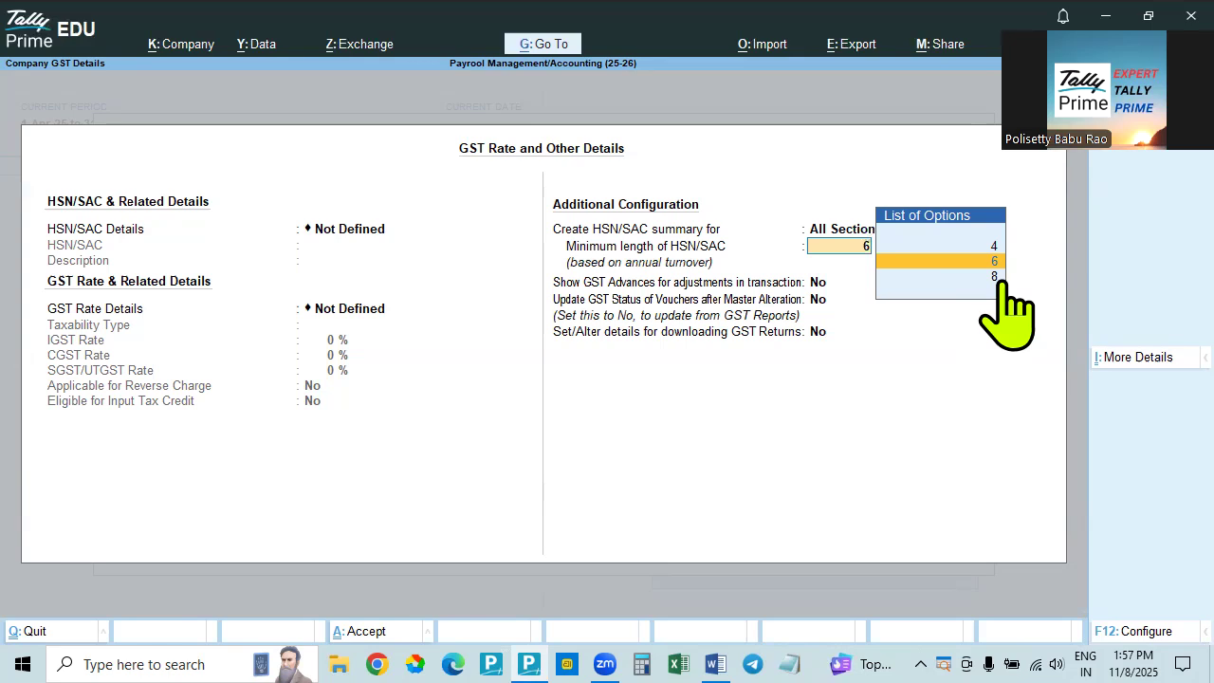
key("Return")
key("ctrl+a")
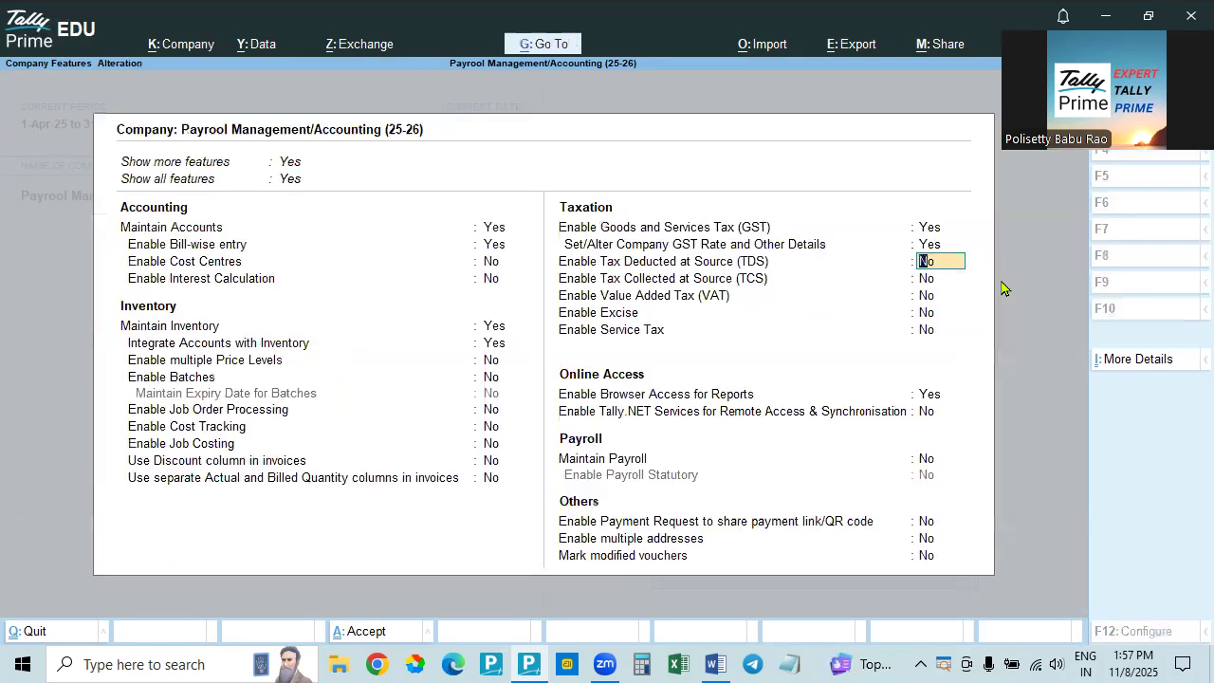
- Set Maintain Payroll and Enable Payroll Statutory to Yes, leaving the other taxation and online access features as they are
key("Return")
key("Return")
key("Return")
key("Return")
key("Return")
key("Return")
key("Up")
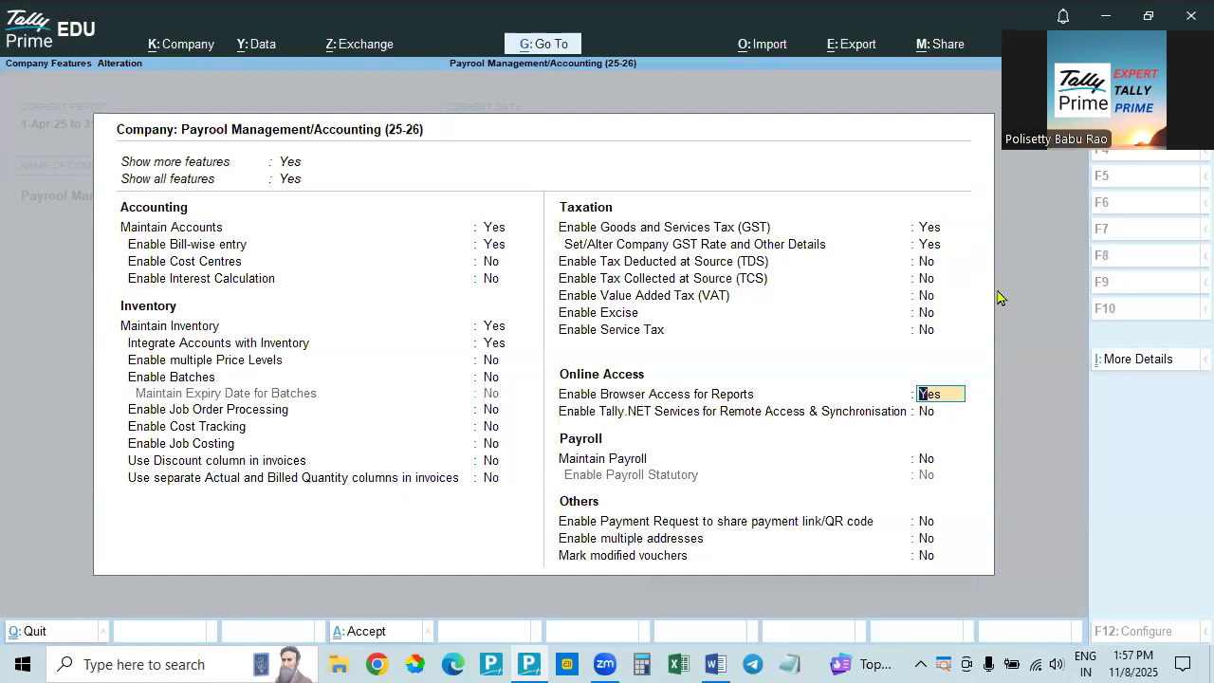
key("Return")
key("Return")
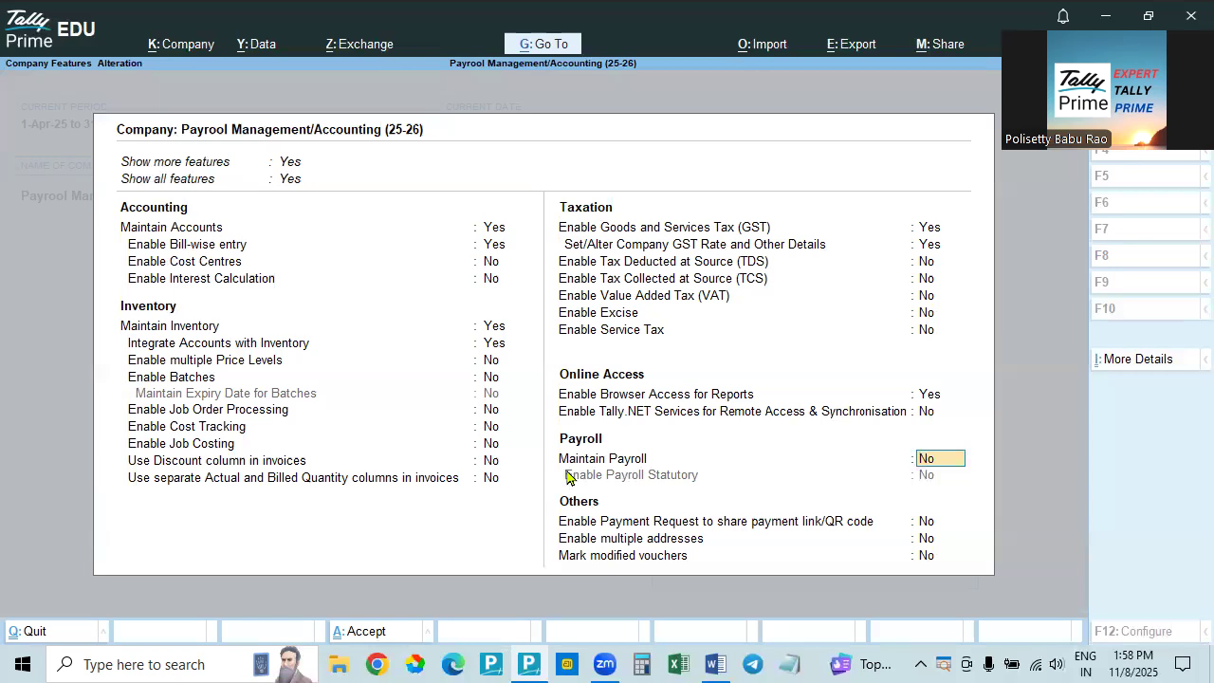
type("y")
key("Return")
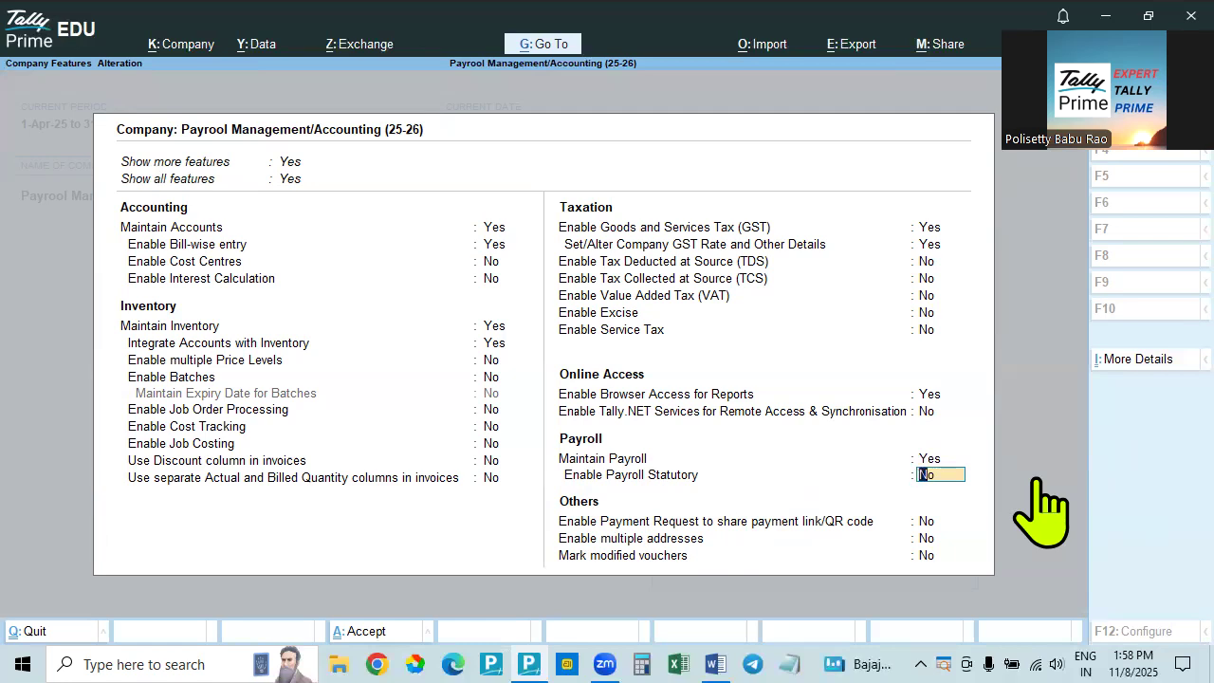
type("y")
key("Return")
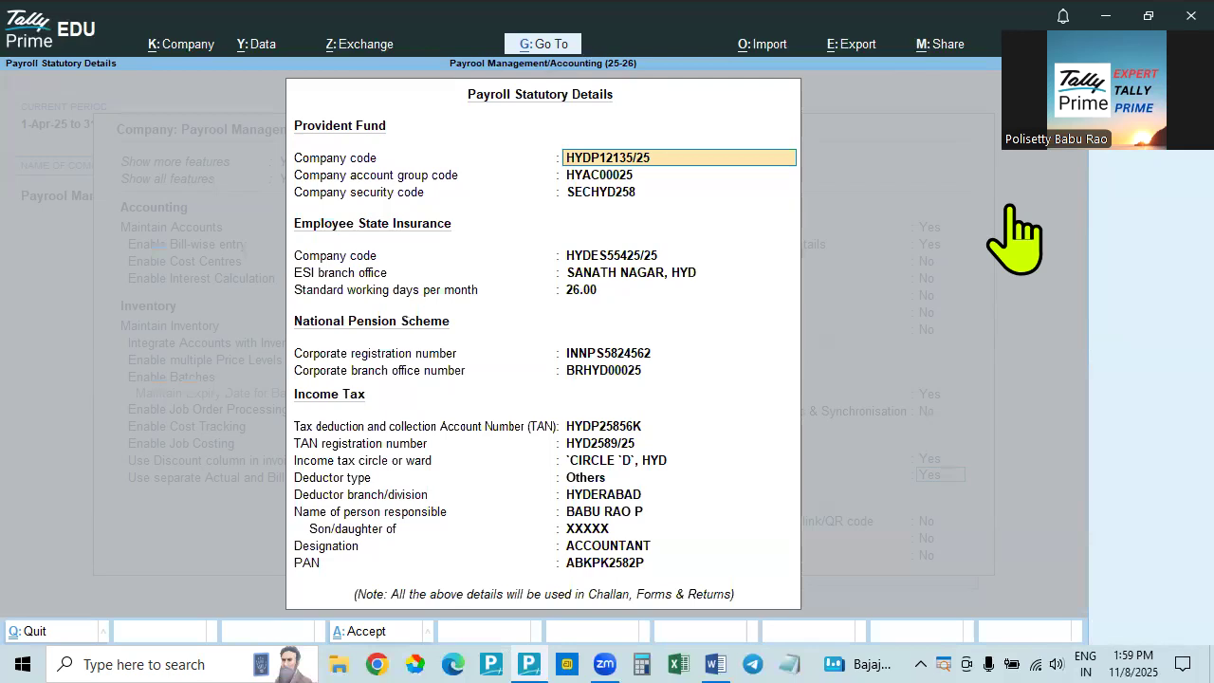
- Go through the Provident Fund, Employee State Insurance and National Pension Scheme fields of the payroll statutory details, keeping their existing values
key("Return")
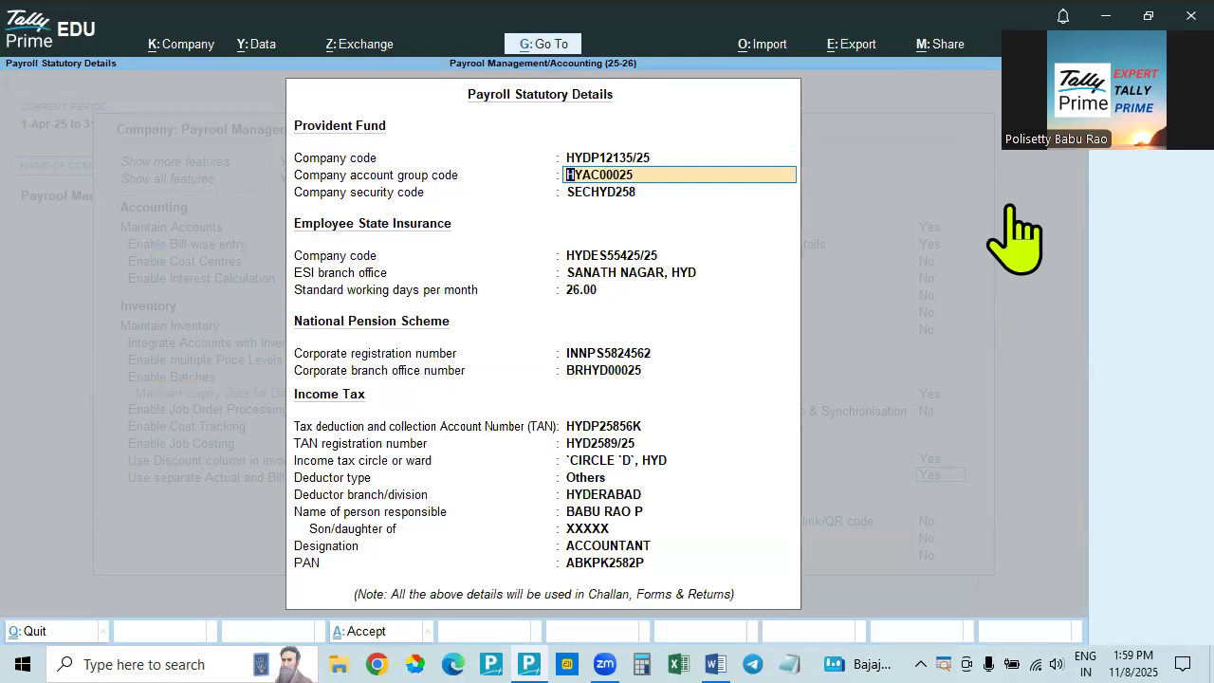
key("Return")
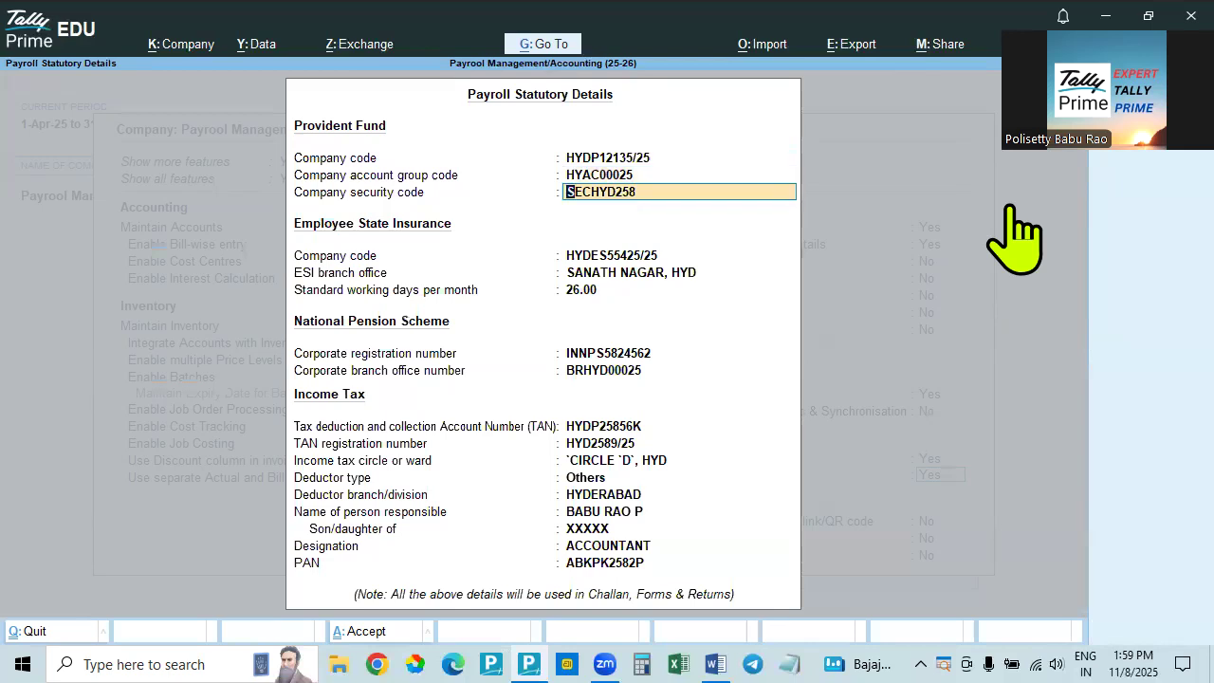
key("Return")
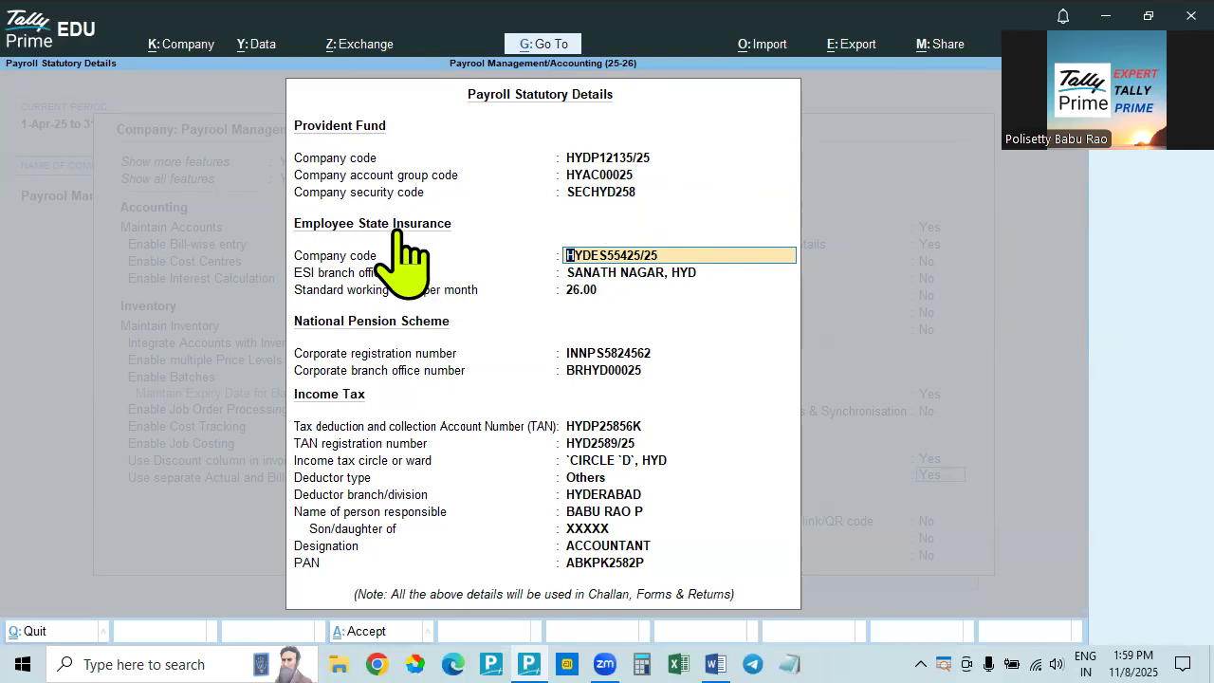
key("Return")
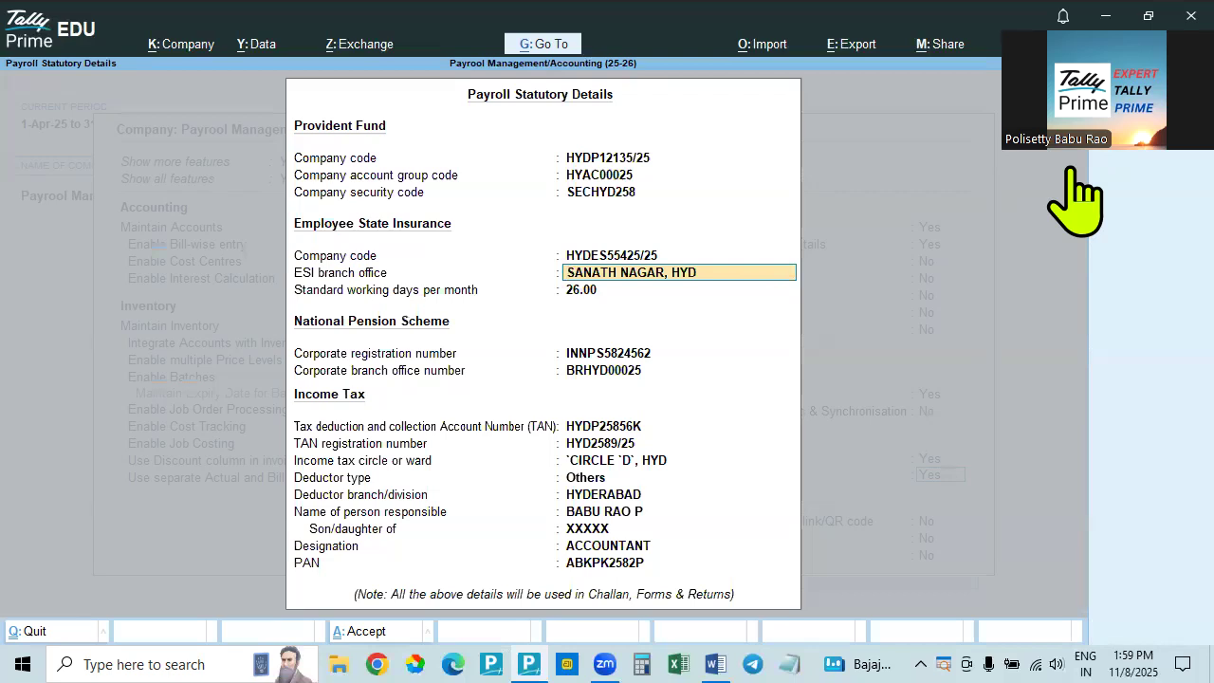
key("Return")
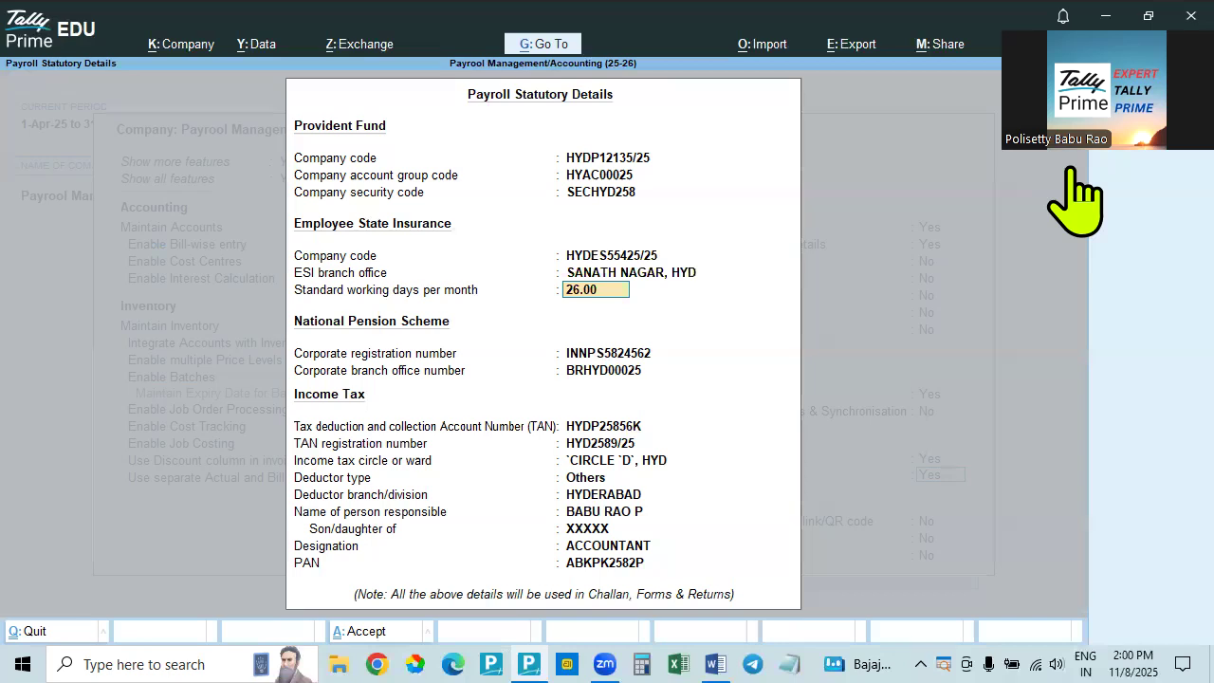
key("Return")
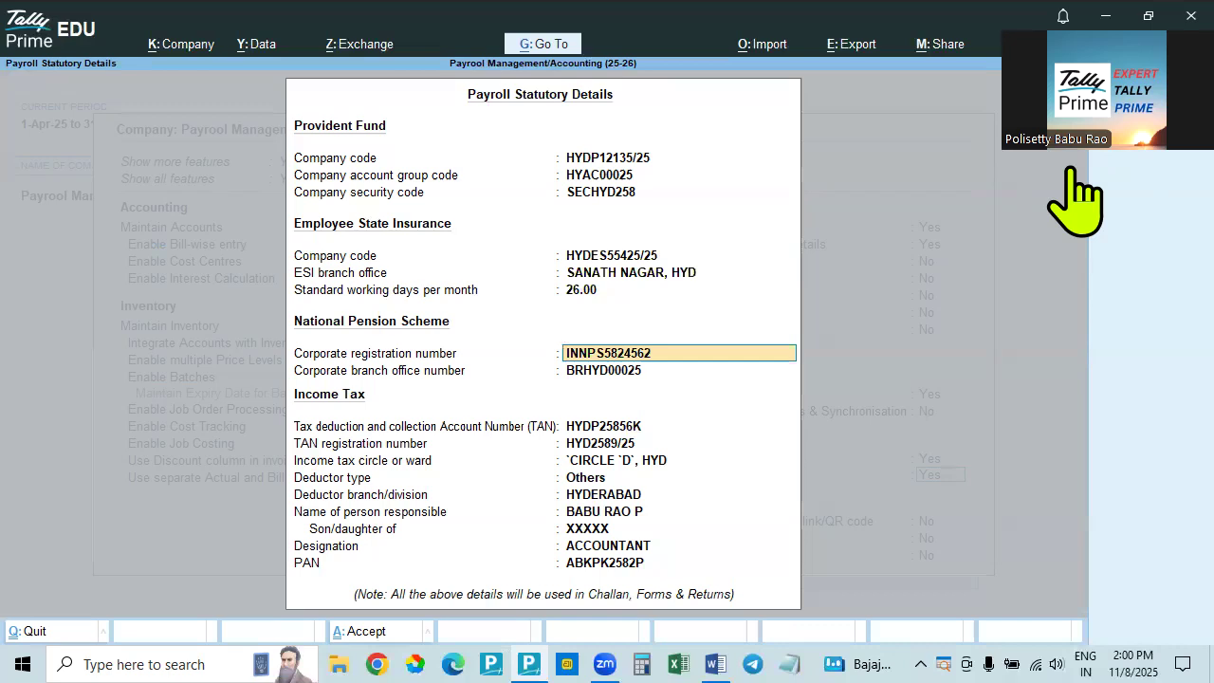
key("Return")
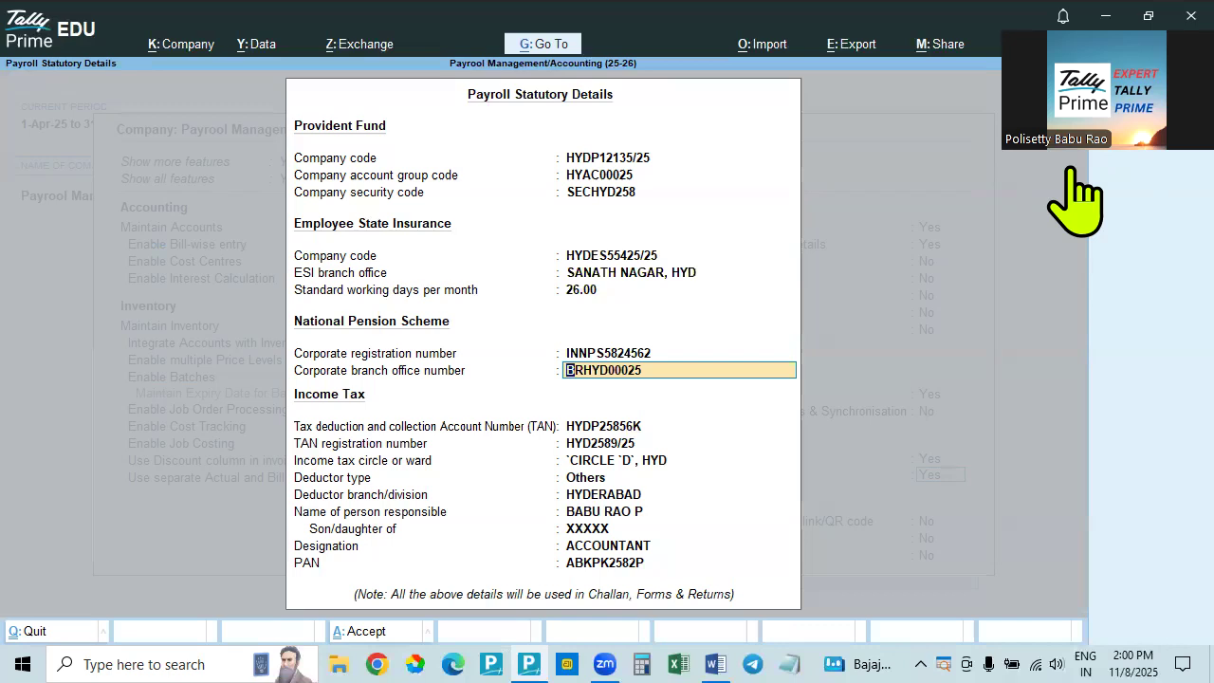
key("Return")
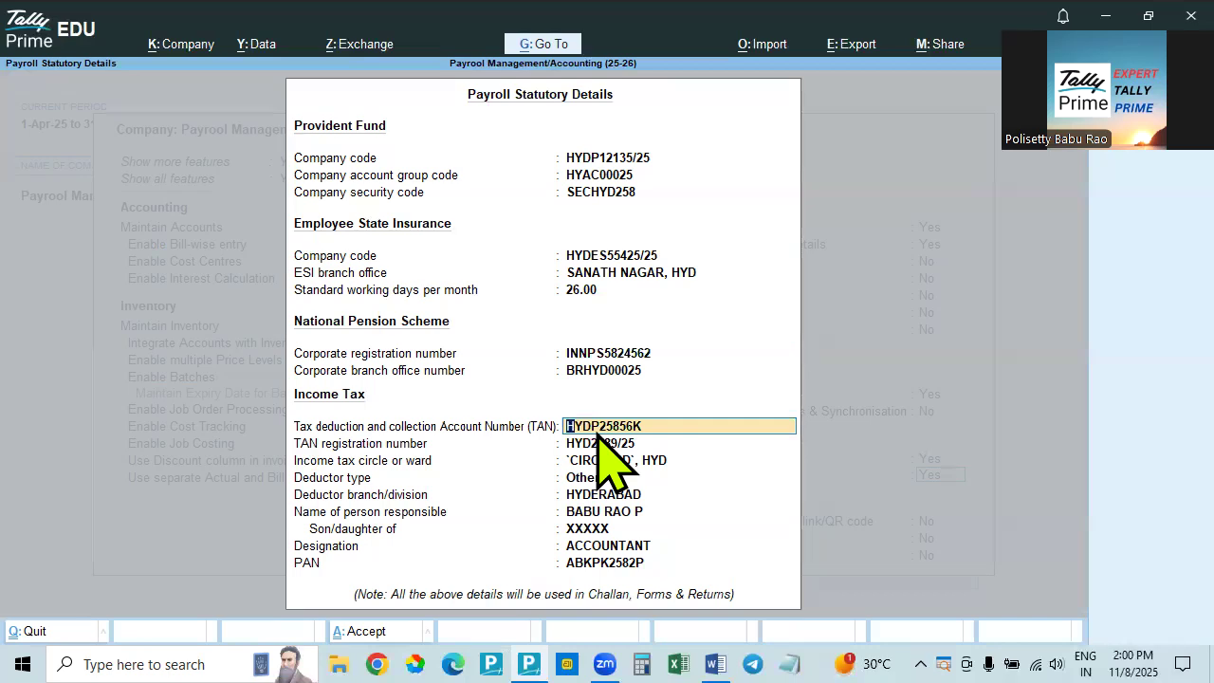
- Go through the Income Tax fields from TAN to deductor branch, keeping the existing entries and Others as the deductor type
key("Return")
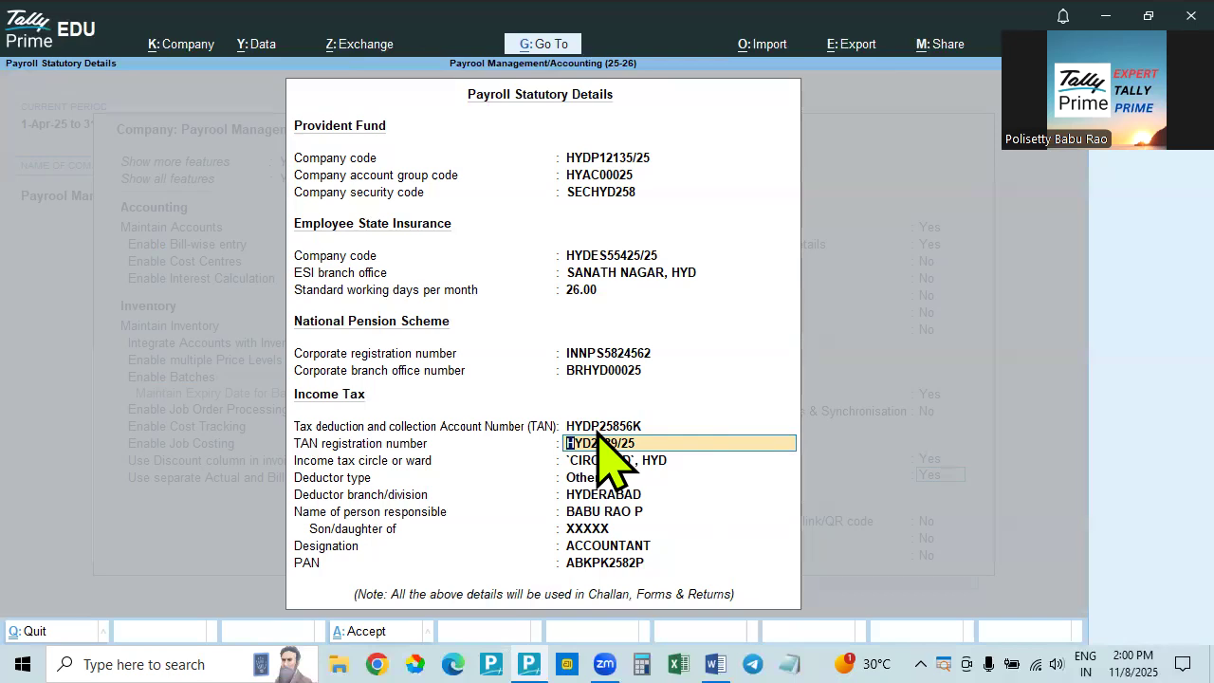
left_click(610, 426)
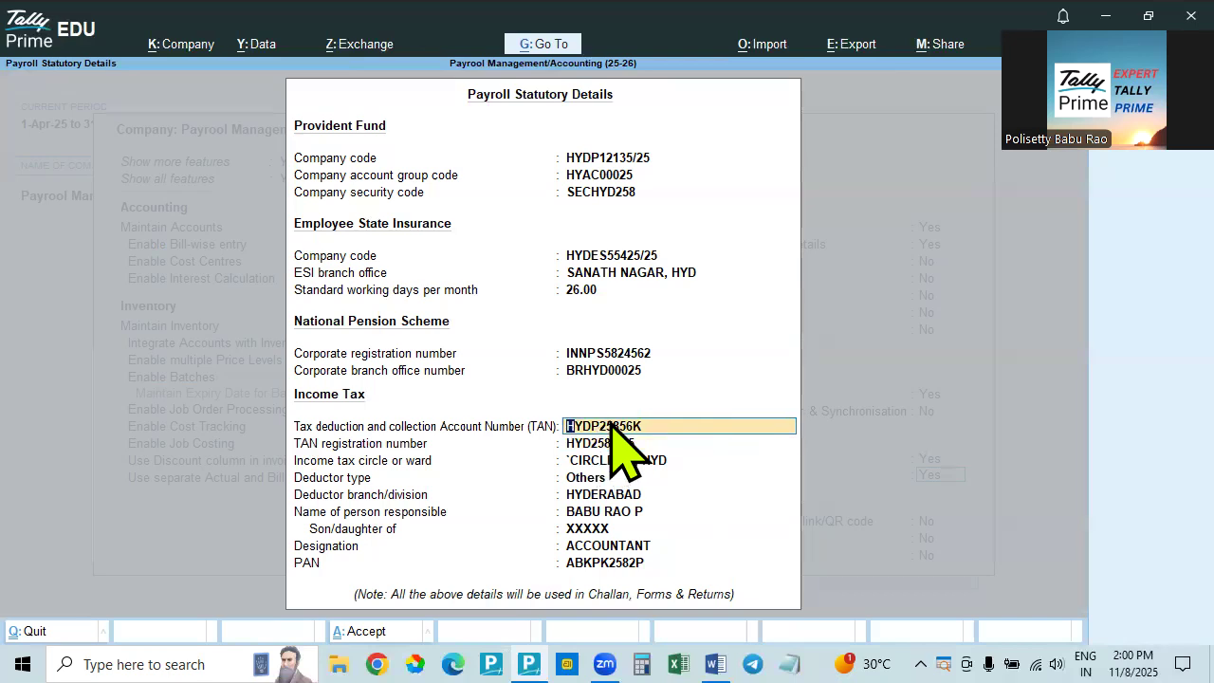
key("Return")
key("Return")
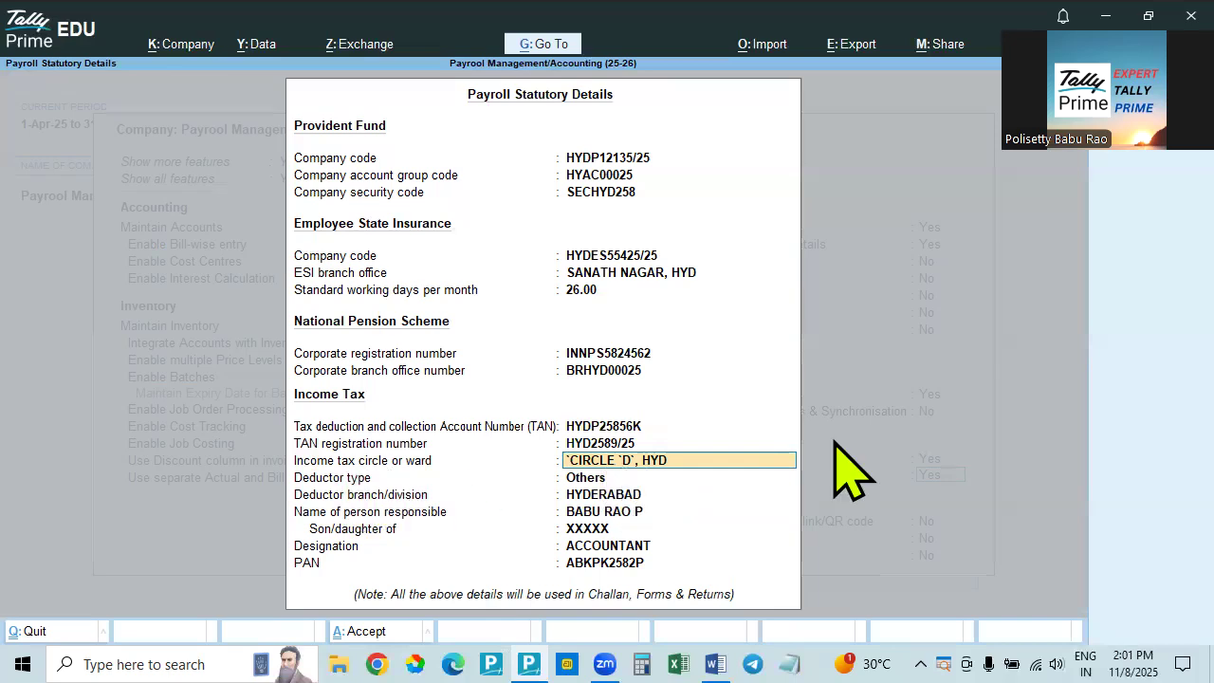
key("Return")
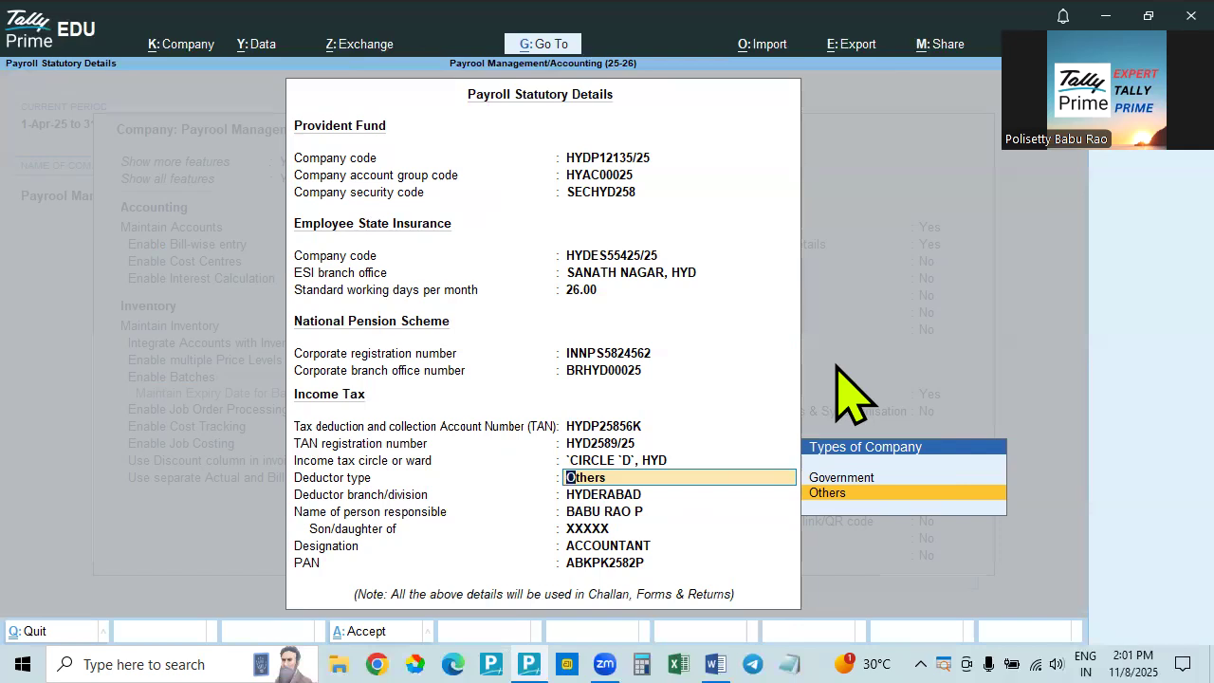
key("Up")
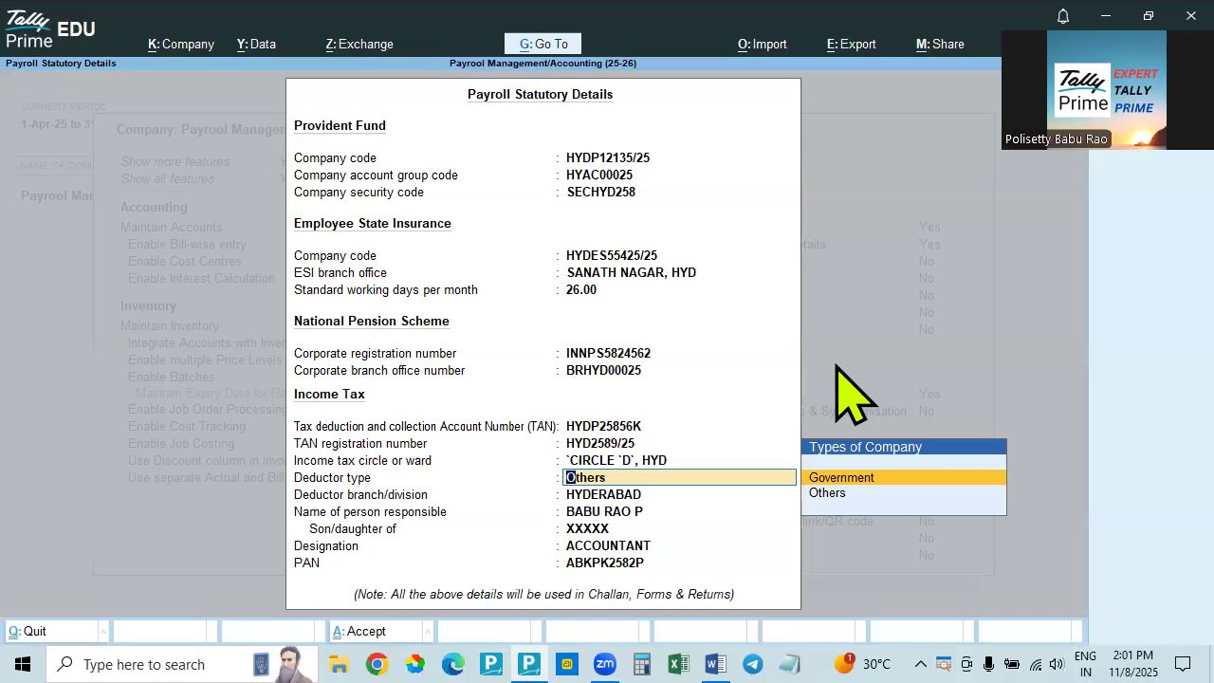
key("Down")
key("Return")
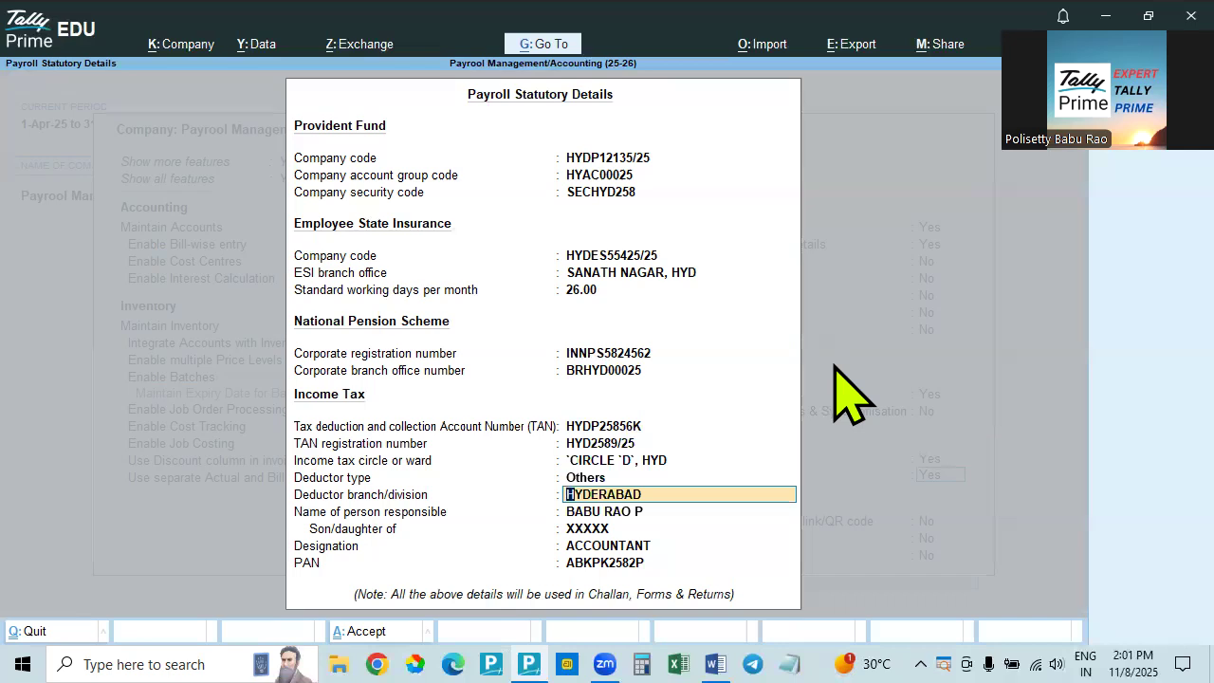
key("Return")
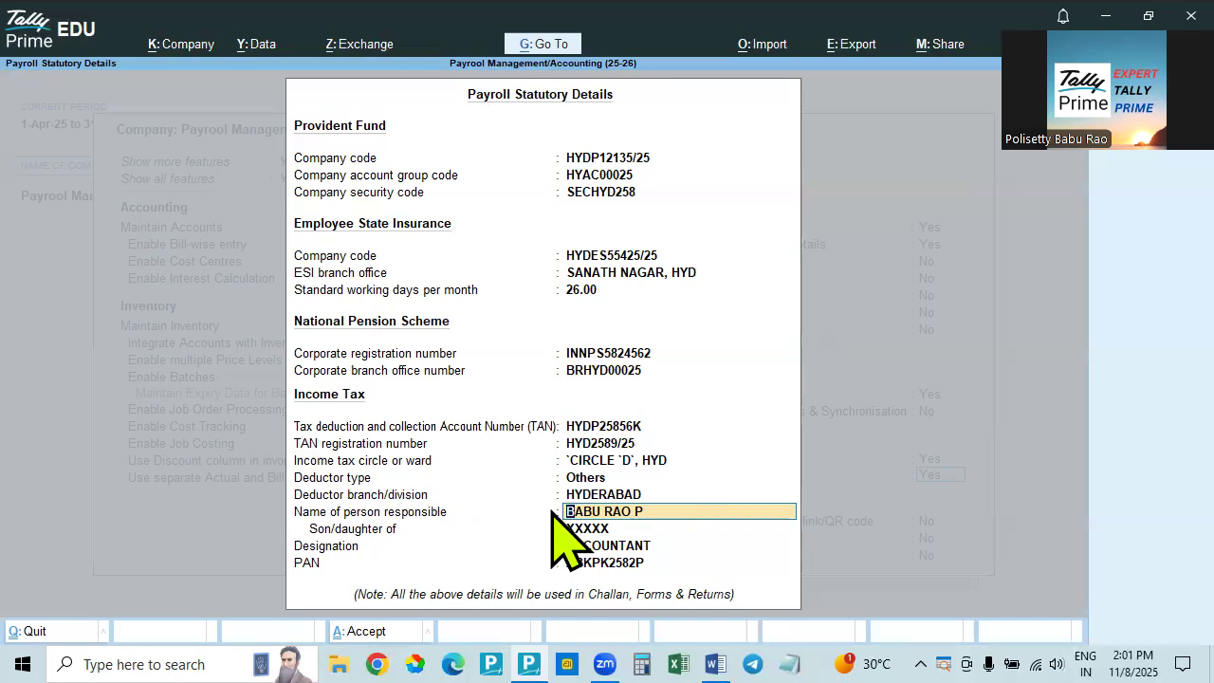
- Keep the responsible person's details, designation and PAN, accept the payroll statutory details and save the company features
left_click(600, 547)
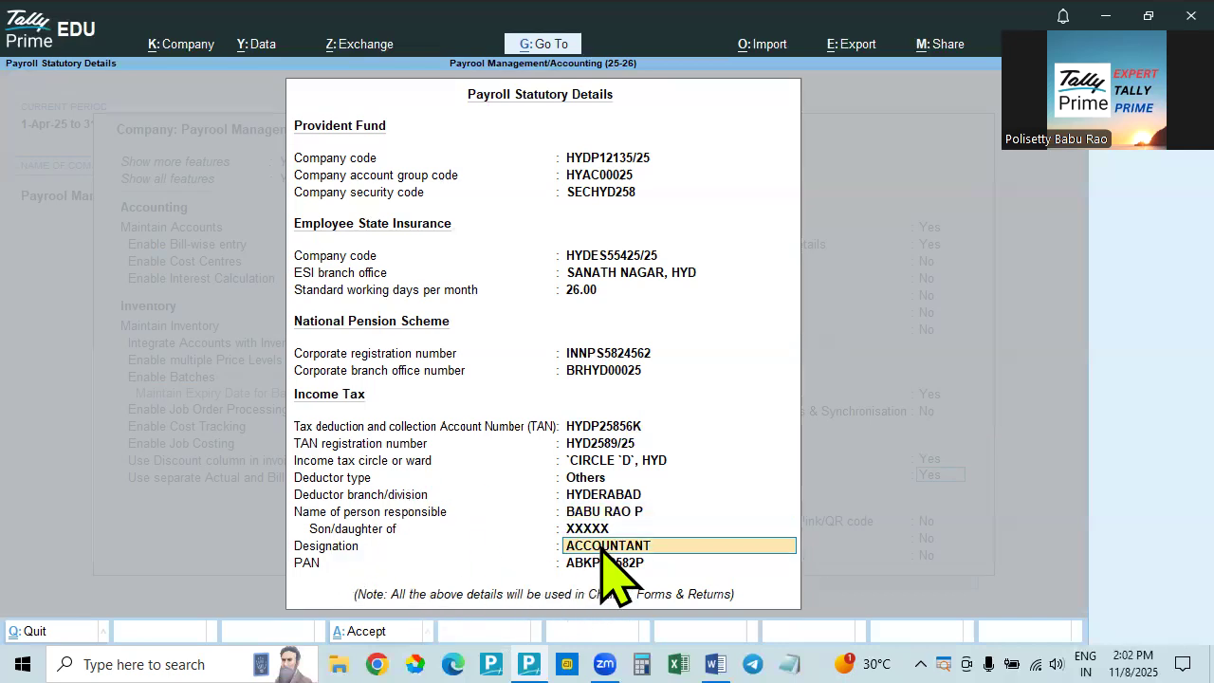
key("Up")
key("Up")
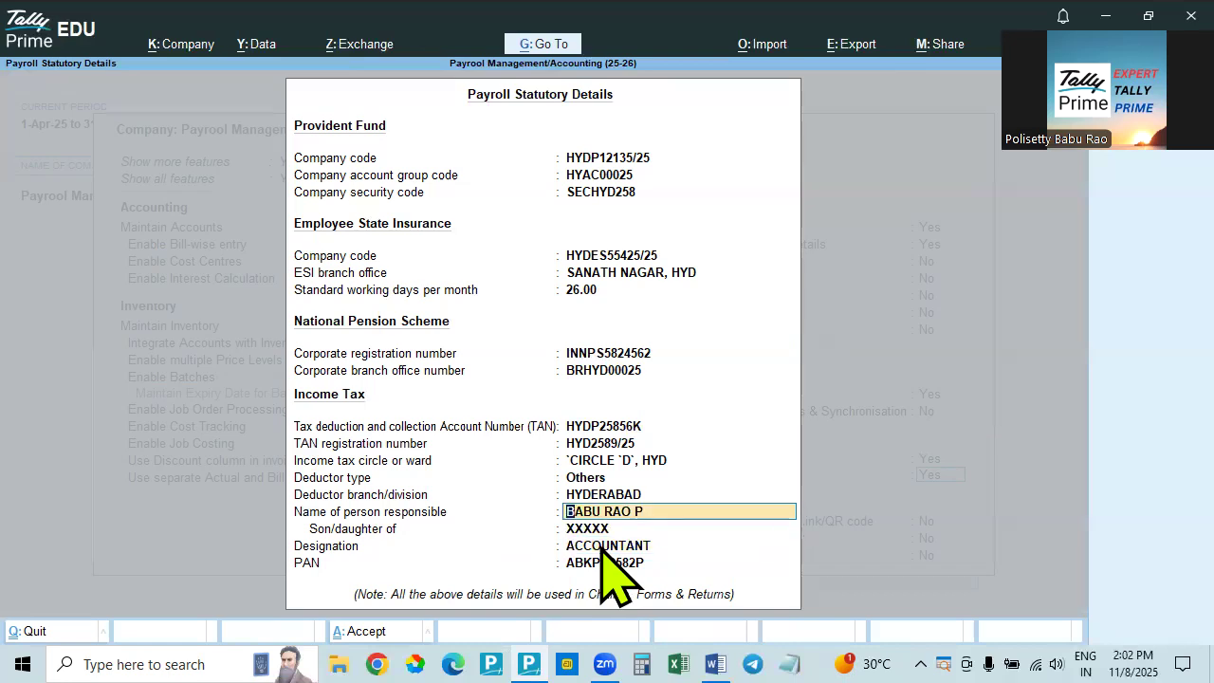
key("Down")
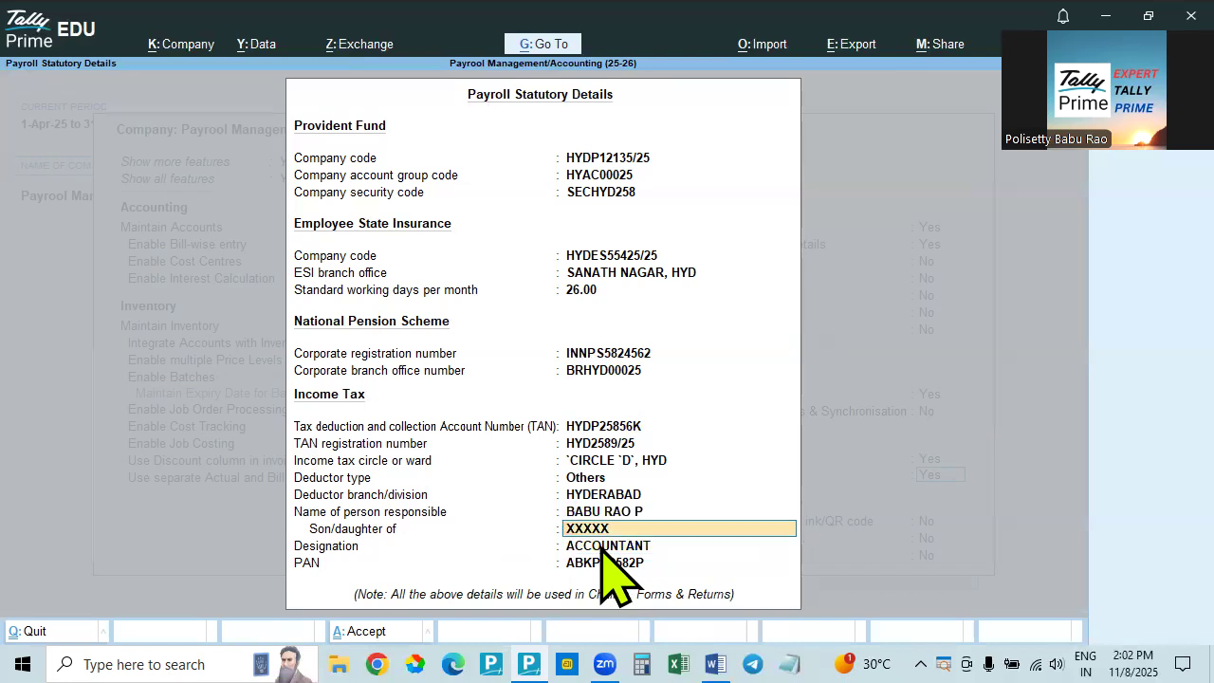
left_click(600, 549)
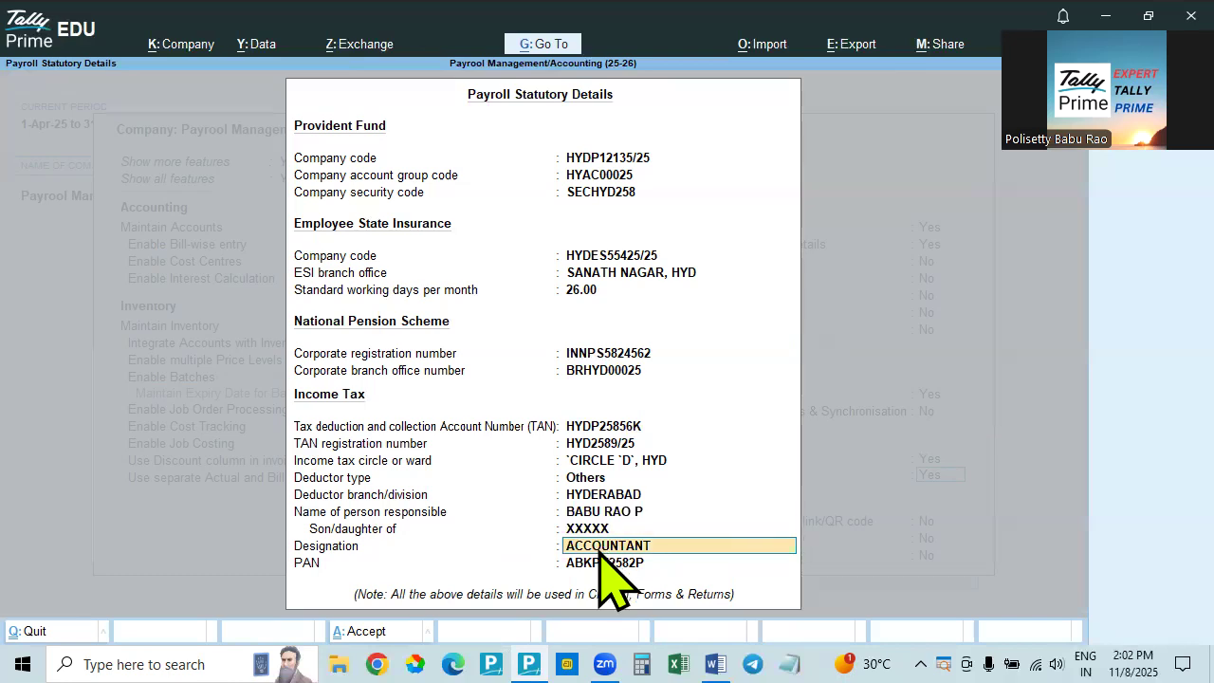
key("Return")
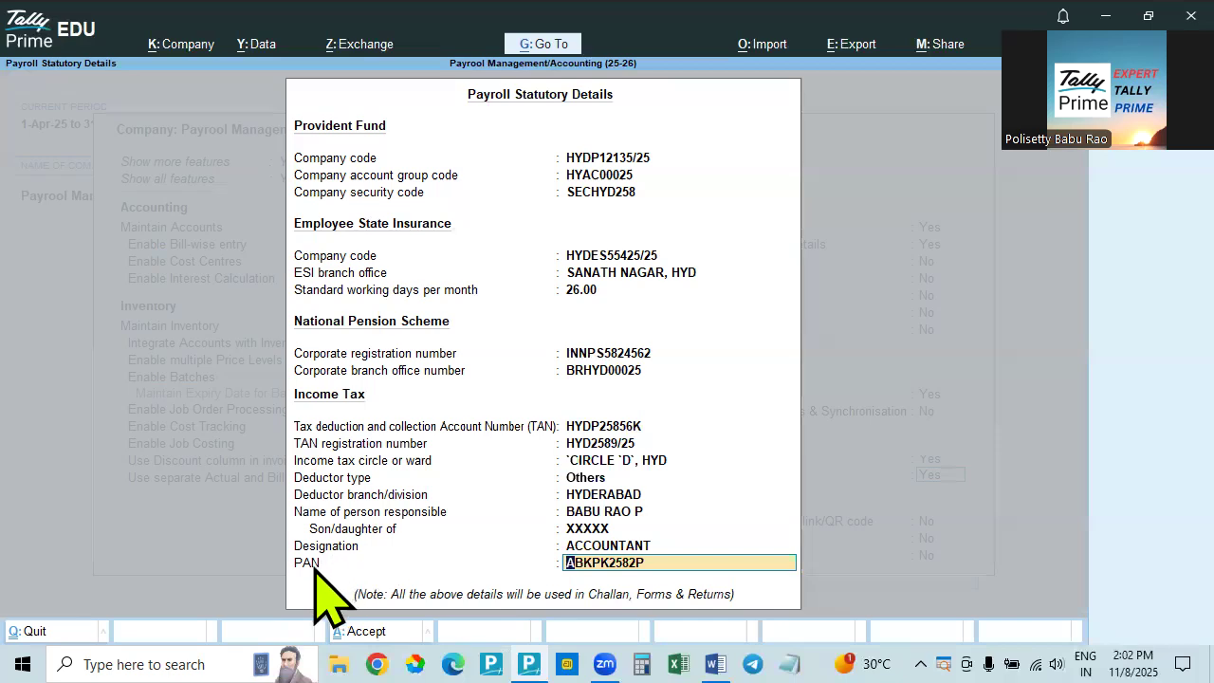
key("Return")
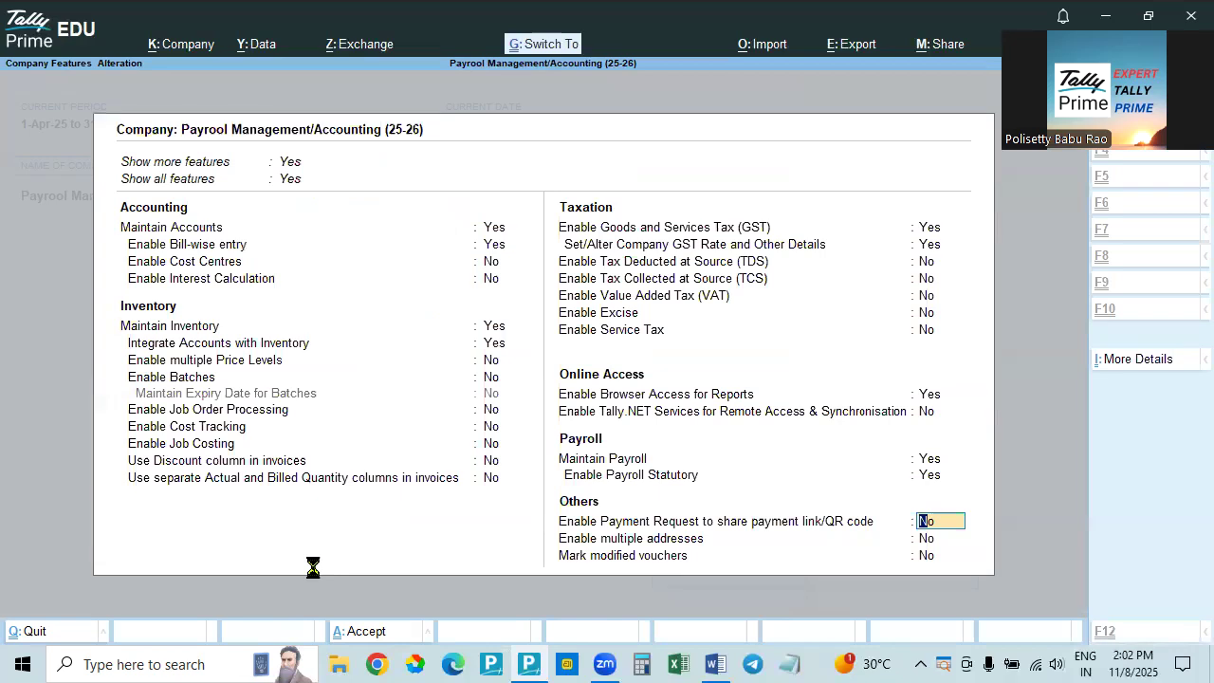
key("ctrl+a")
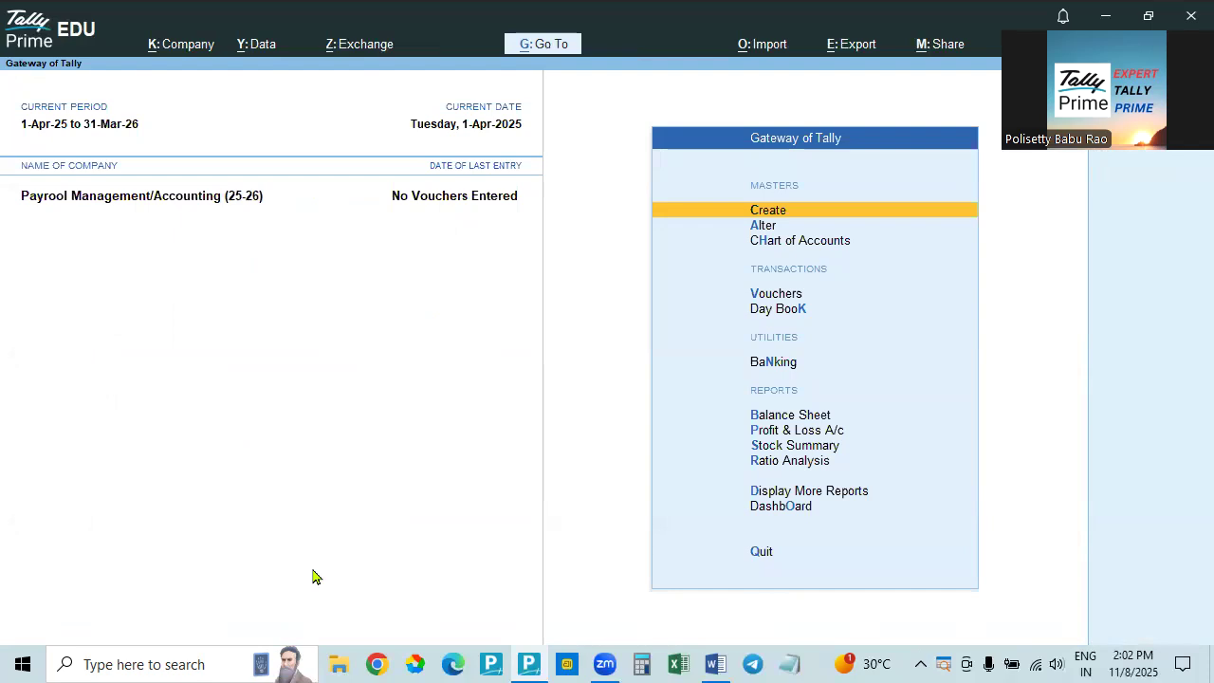
- Switch to the PAYROLL MANAGEMENT document in Word and review the payroll procedure from Step-1 to Step-10
key("alt+Tab")
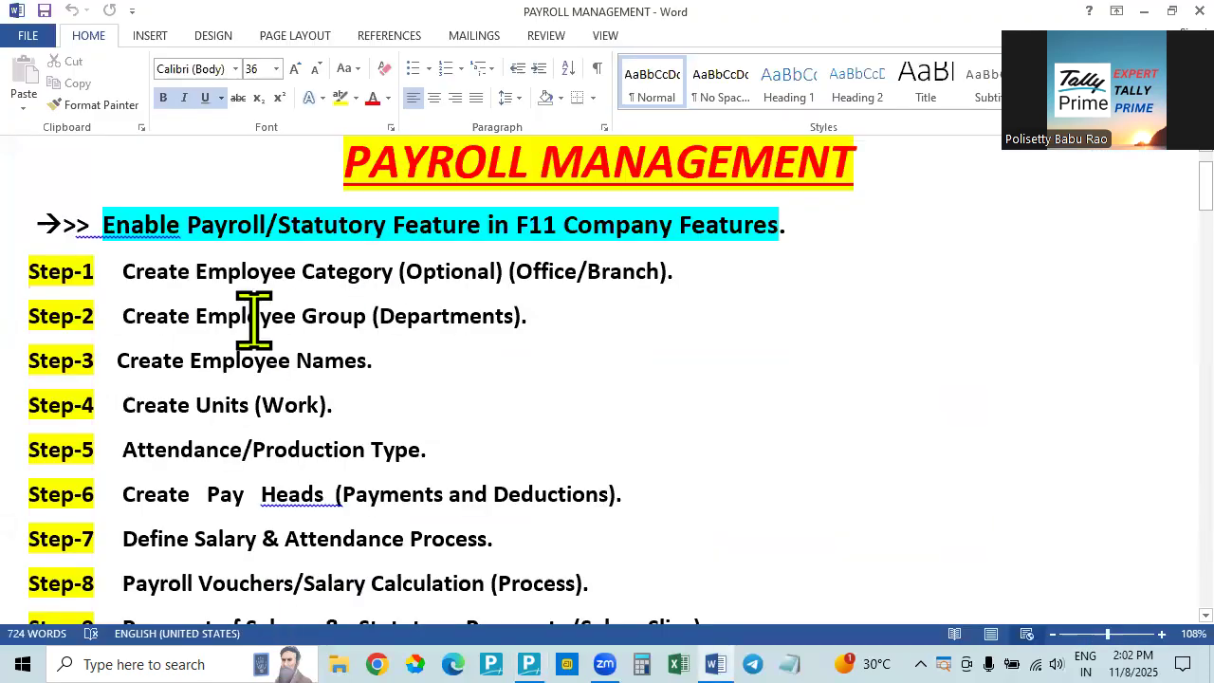
scroll(248, 341, "down", 3)
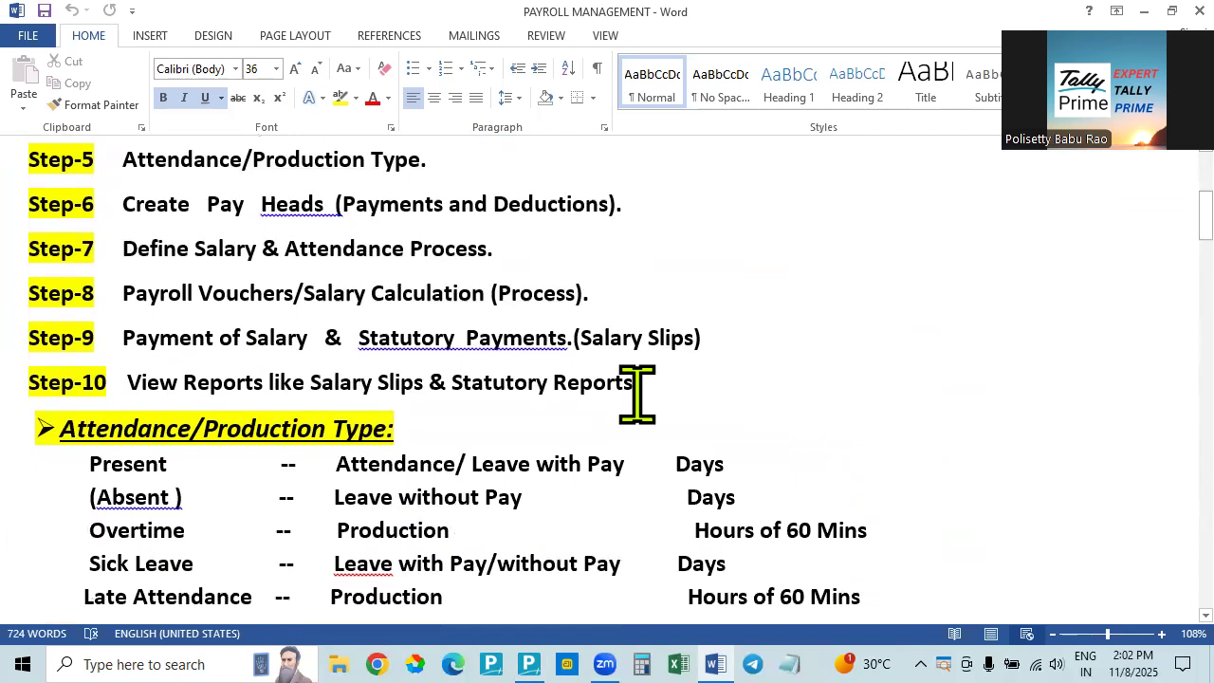
scroll(475, 304, "up", 3)
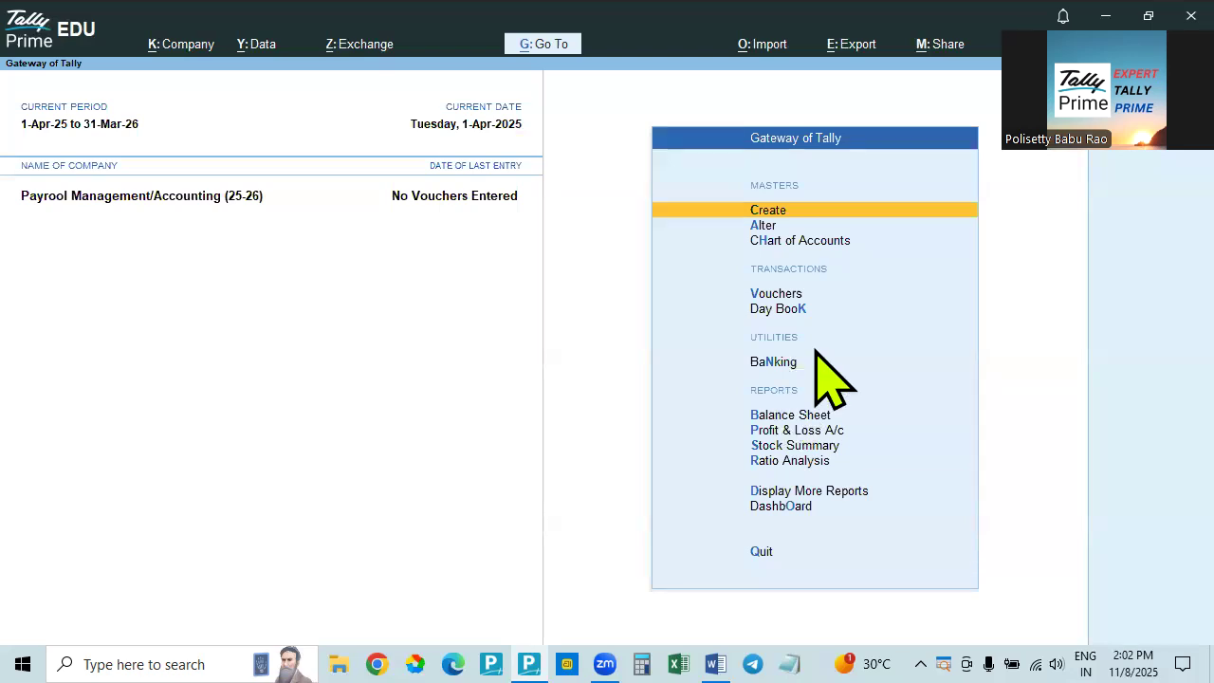
- Switch back to TallyPrime, set Maintain Payroll to No in the company features and accept
key("F11")
left_click(925, 459)
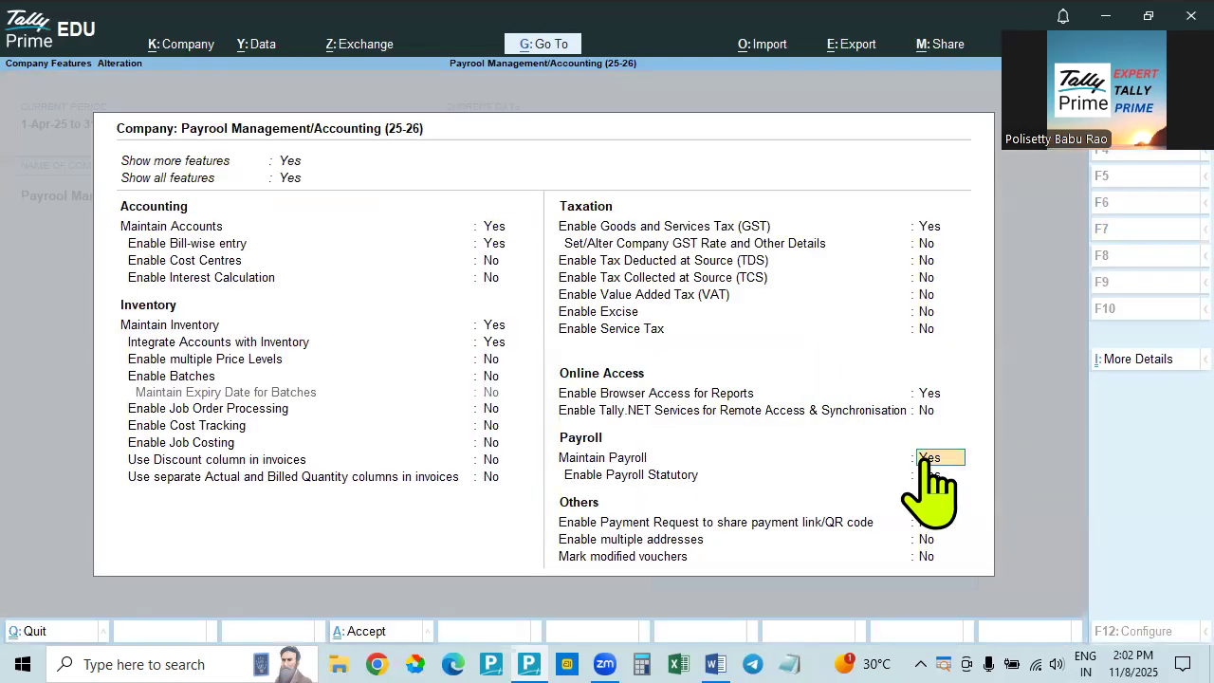
key("n")
key("ctrl+a")
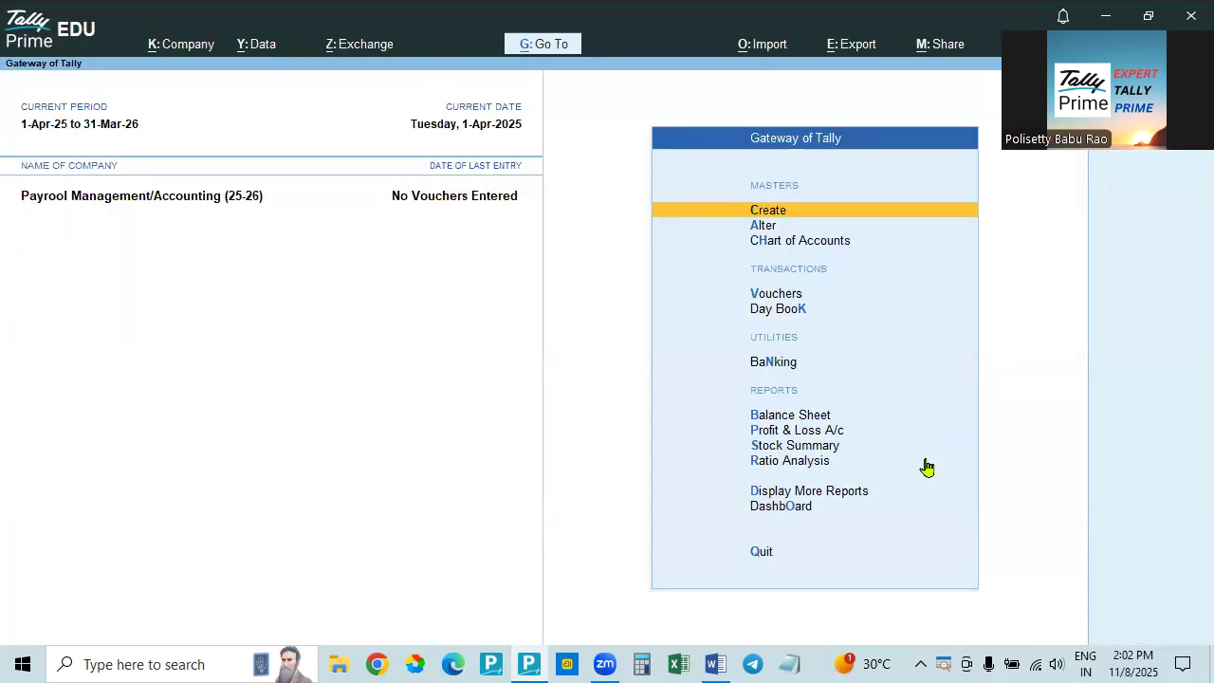
- Examine the lists of masters offered for creation and for alteration while payroll is turned off
key("Return")
key("Escape")
key("Down")
key("Return")
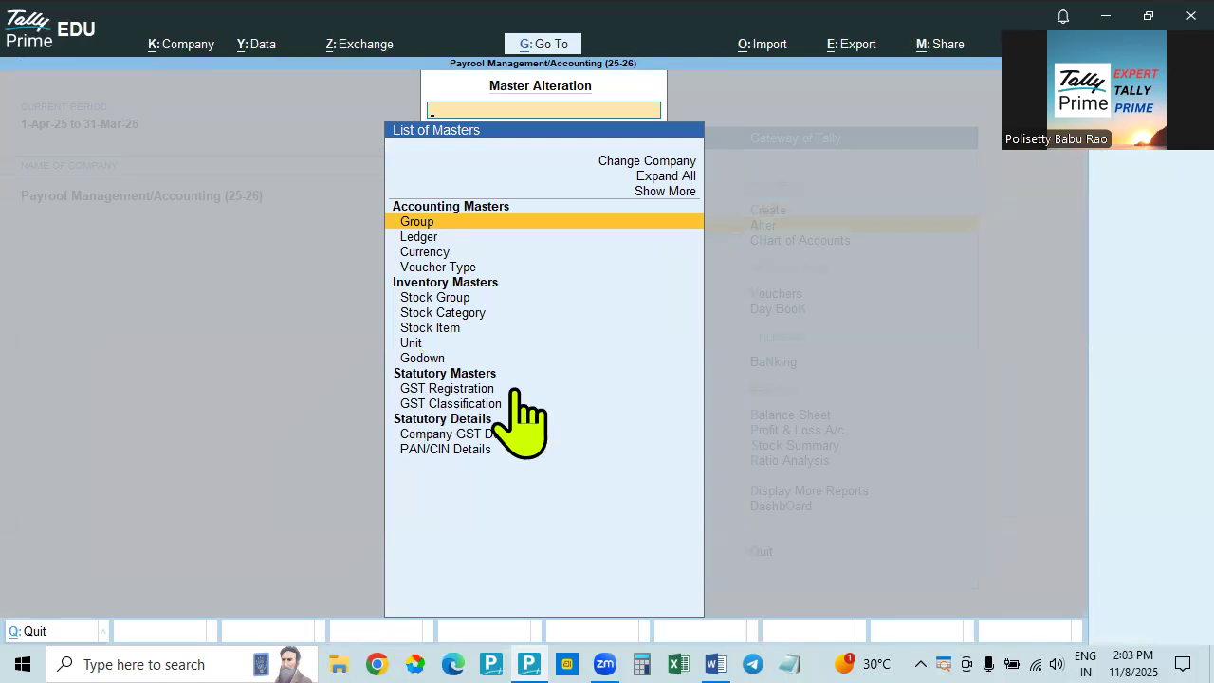
key("Escape")
key("Up")
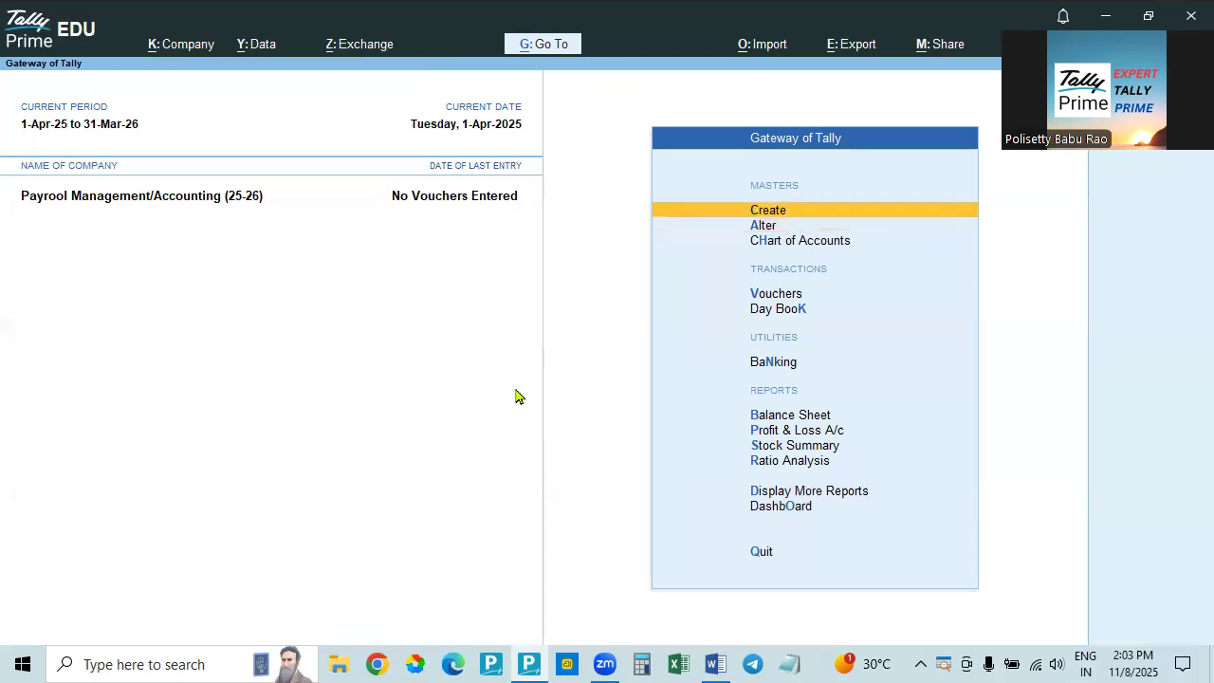
key("Return")
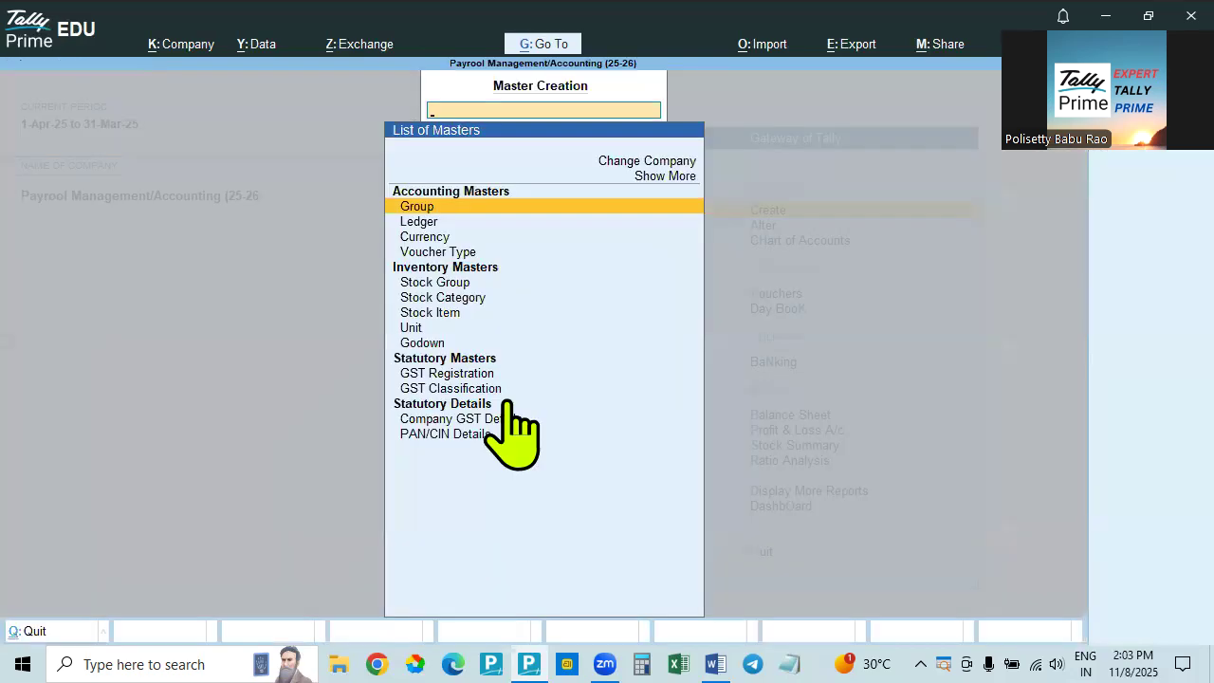
key("Escape")
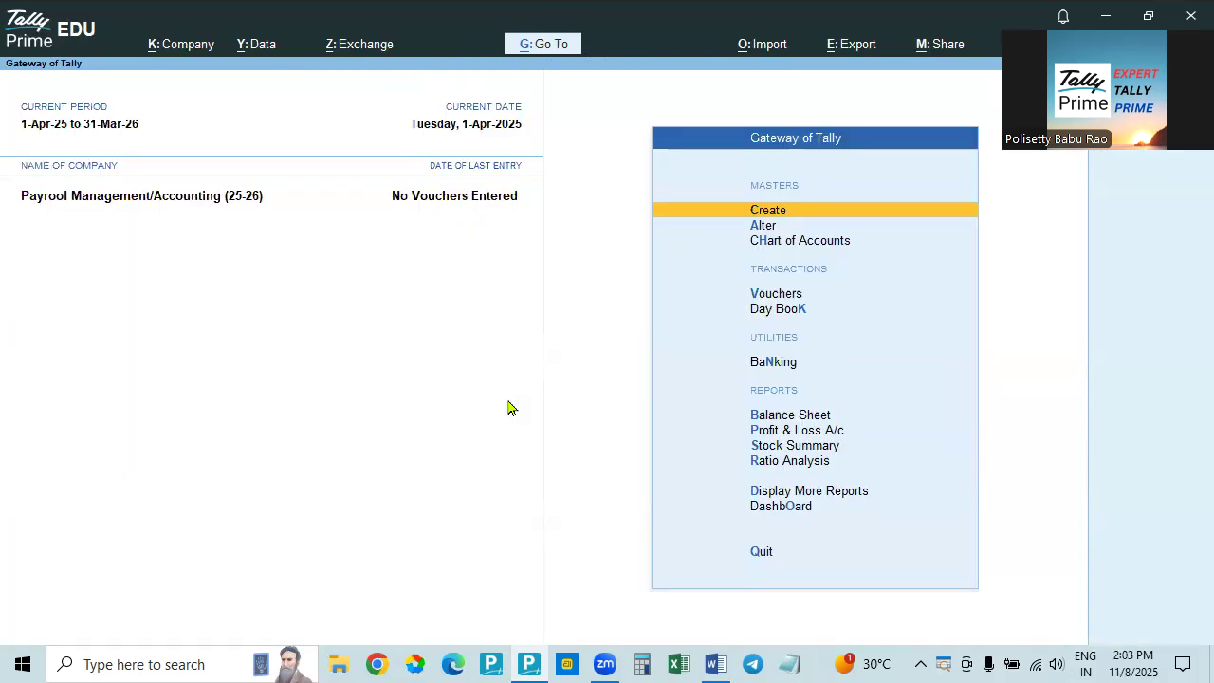
- Set Maintain Payroll to Yes in the company features and accept
key("F11")
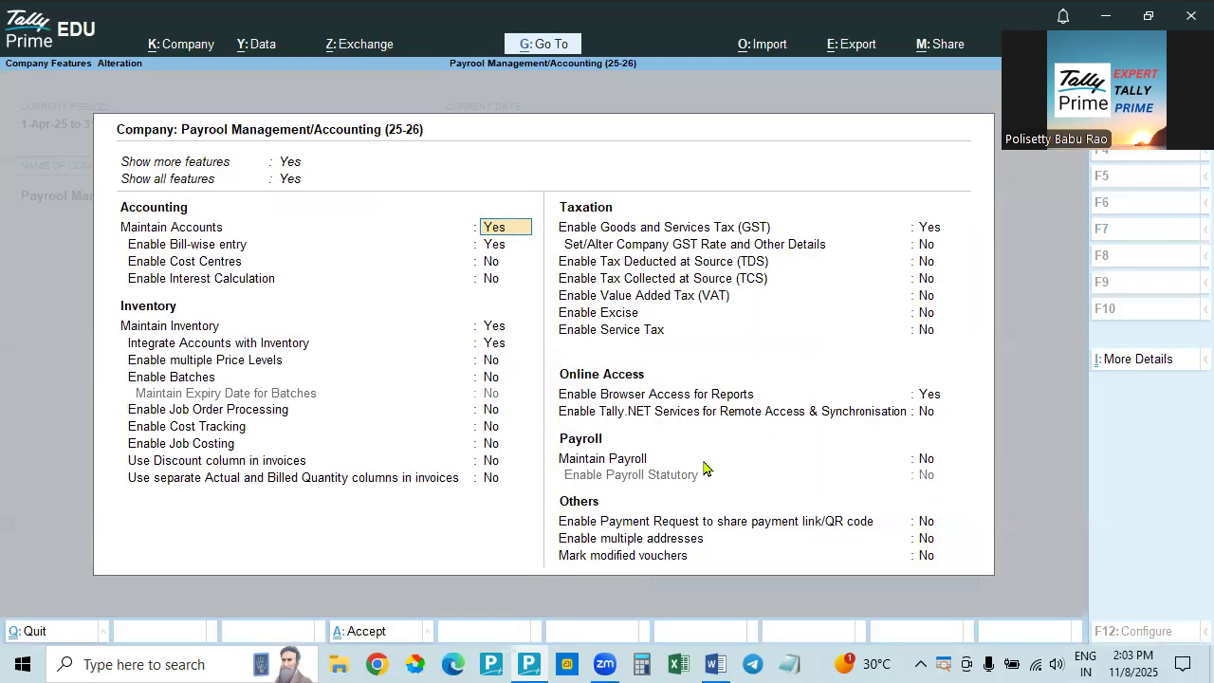
left_click(926, 460)
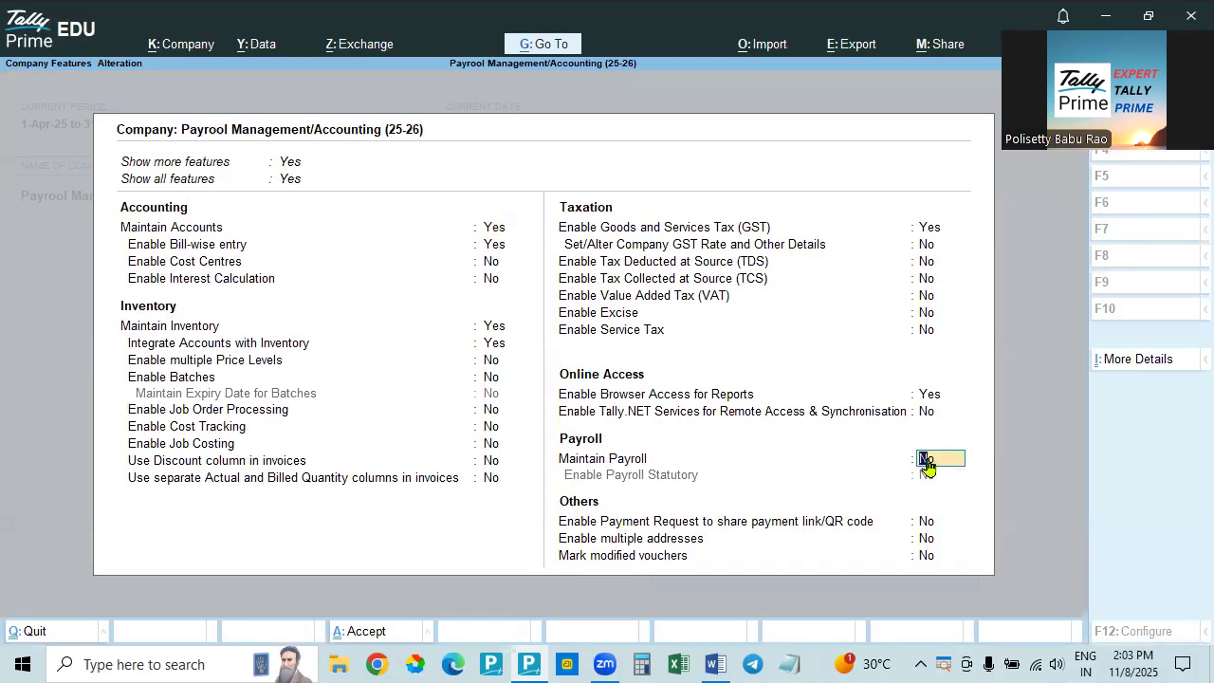
key("y")
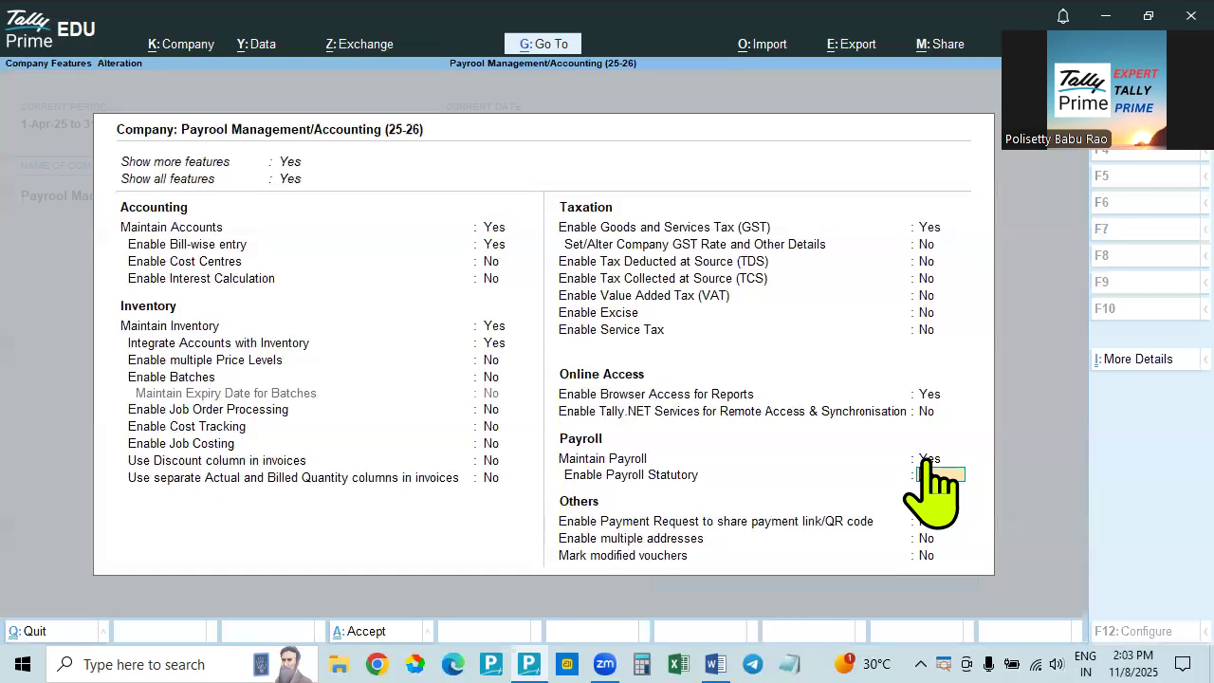
key("ctrl+a")
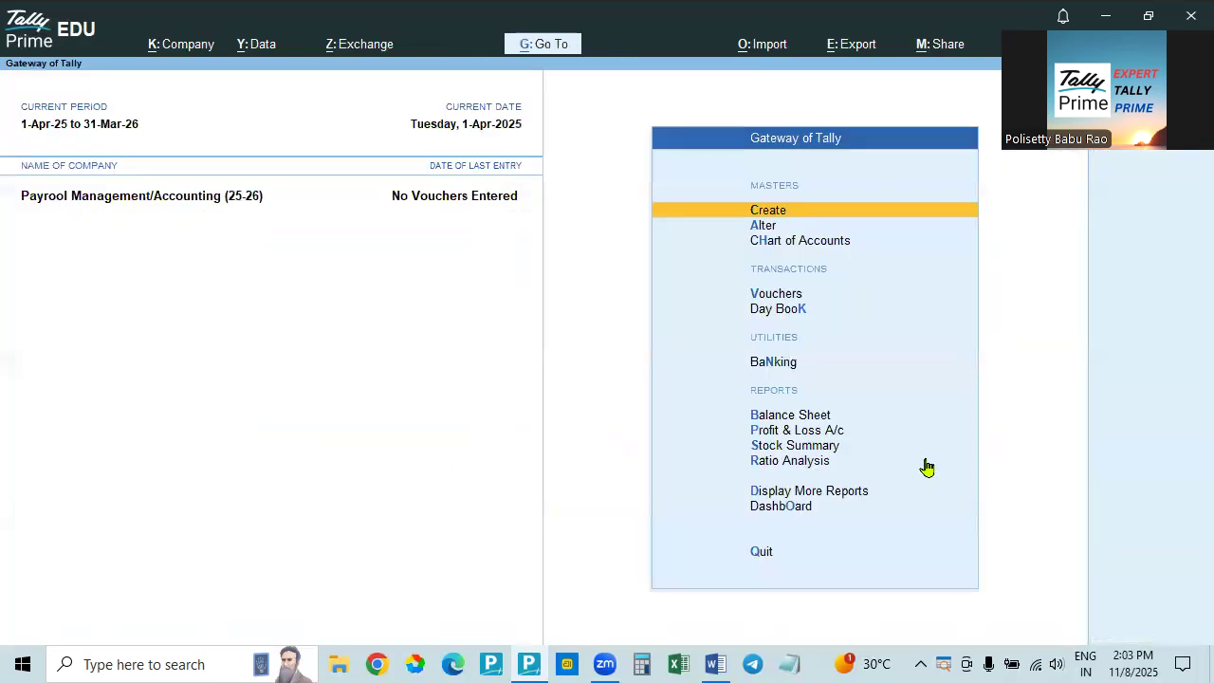
- Compare the payroll masters offered for creation with the procedure steps in the PAYROLL MANAGEMENT Word document, then return to the Gateway of Tally
key("Down")
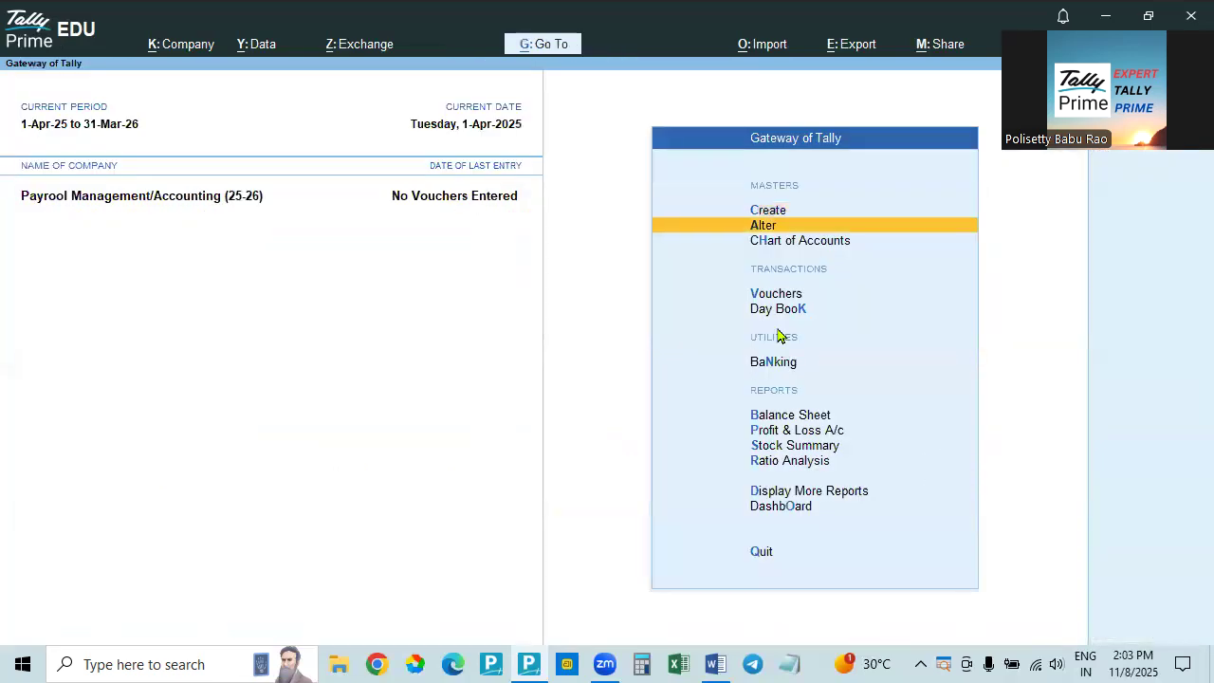
key("Up")
key("Return")
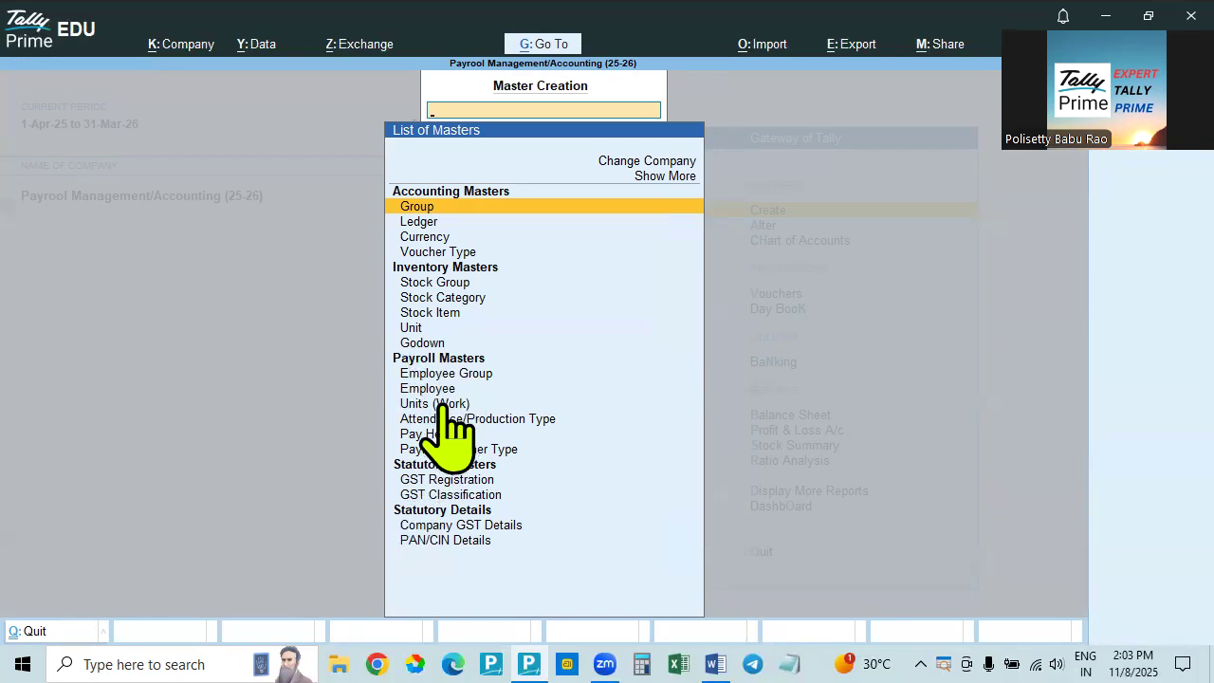
key("alt+Tab")
key("alt+Tab")
key("alt+Tab")
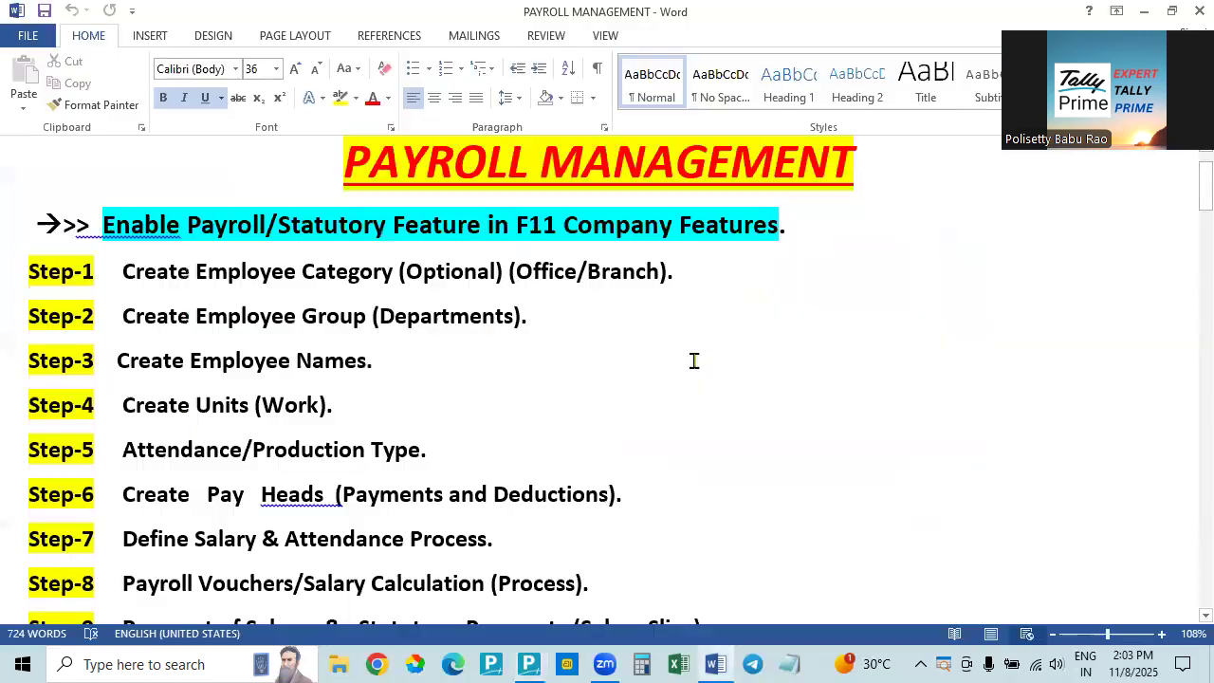
key("alt+Tab")
key("Escape")
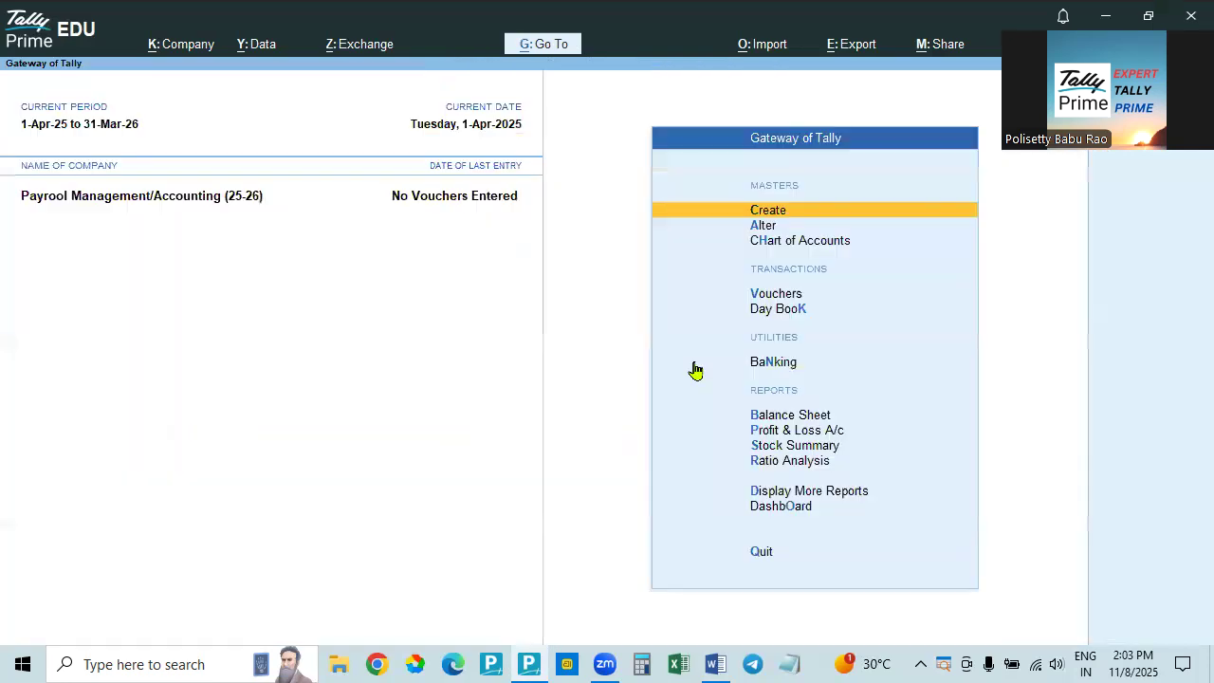
- Examine the masters offered for creation down to the Payroll Masters section, then close the list
key("Return")
key("Down")
key("Down")
key("Down")
key("Down")
key("Down")
key("Down")
key("Down")
key("Down")
key("Down")
key("Down")
key("Down")
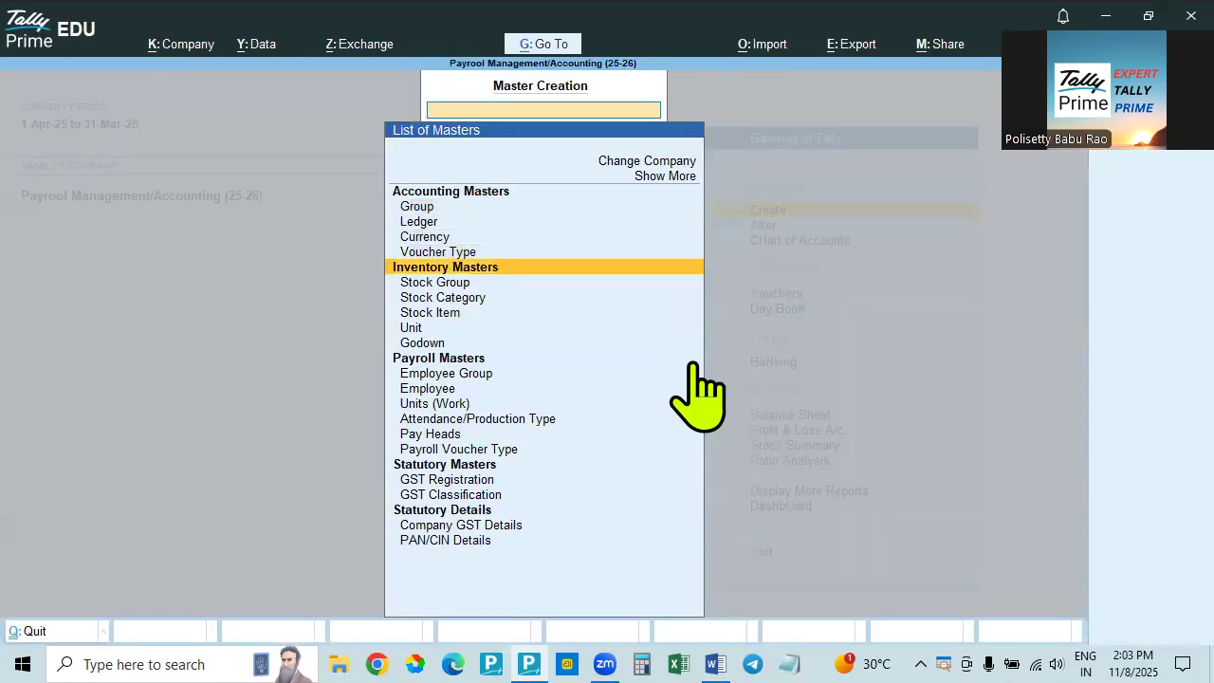
key("Up")
key("Up")
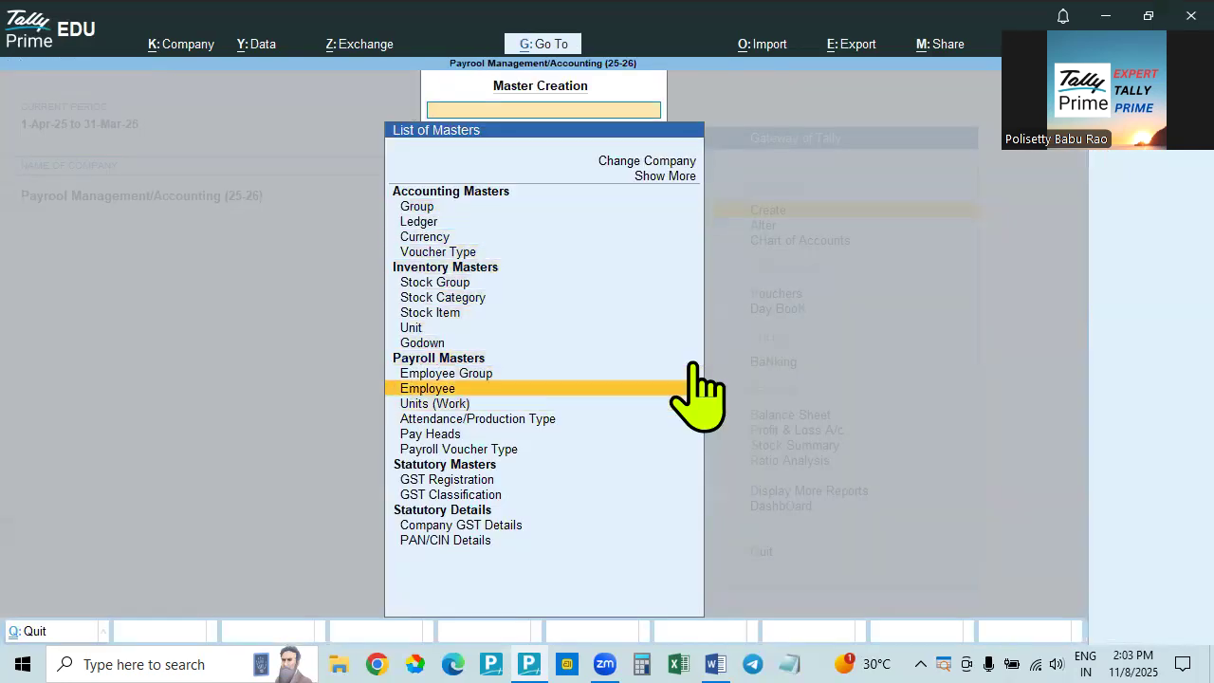
key("Escape")
- Examine the Payroll Masters available for alteration, check the list of employee groups, and return to the Gateway of Tally
key("Down")
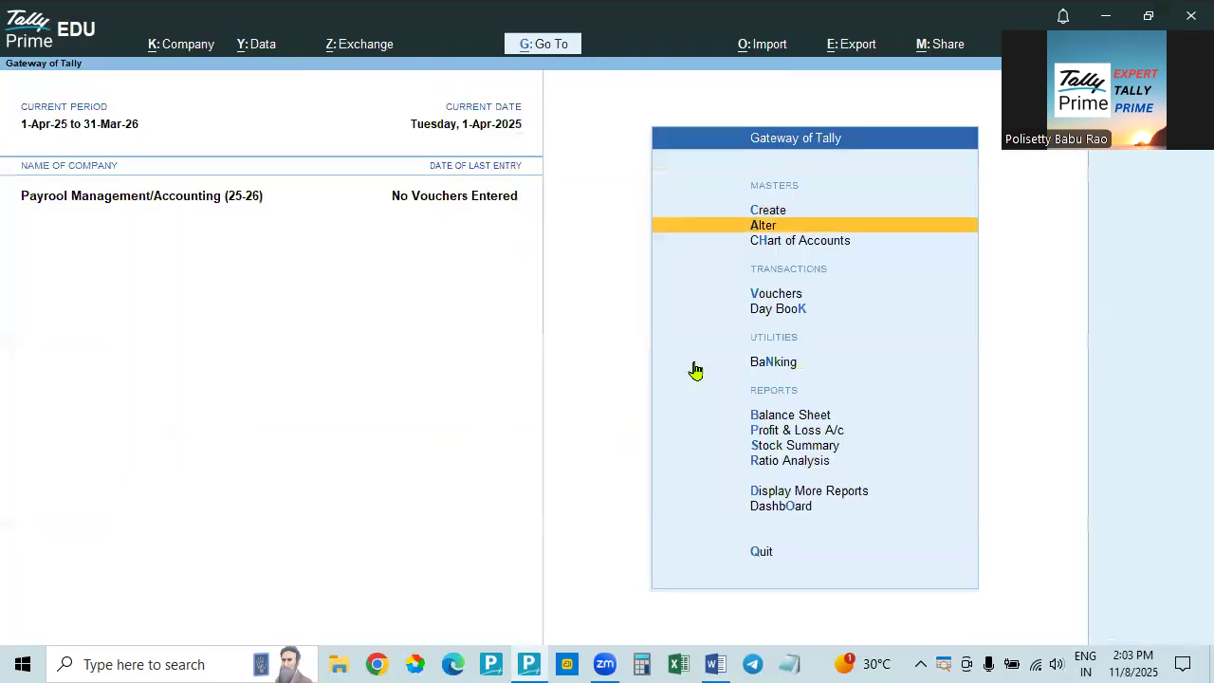
key("Return")
key("Down")
key("Down")
key("Down")
key("Down")
key("Down")
key("Down")
key("Down")
key("Down")
key("Down")
key("Down")
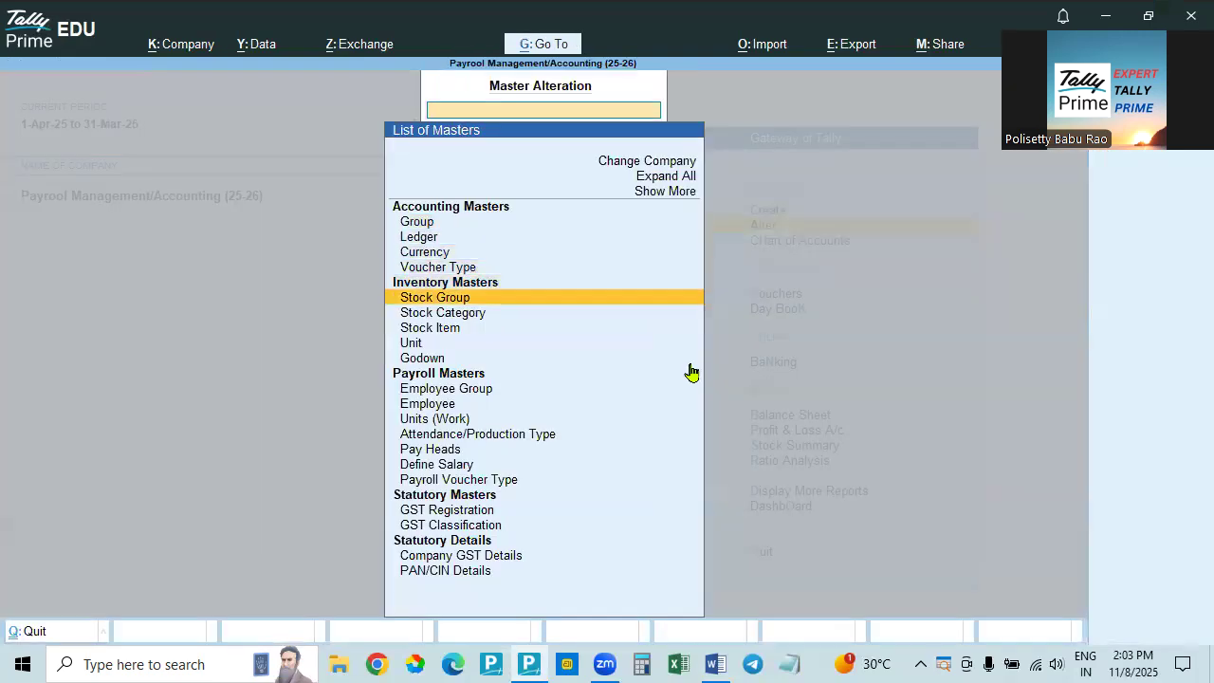
key("Down")
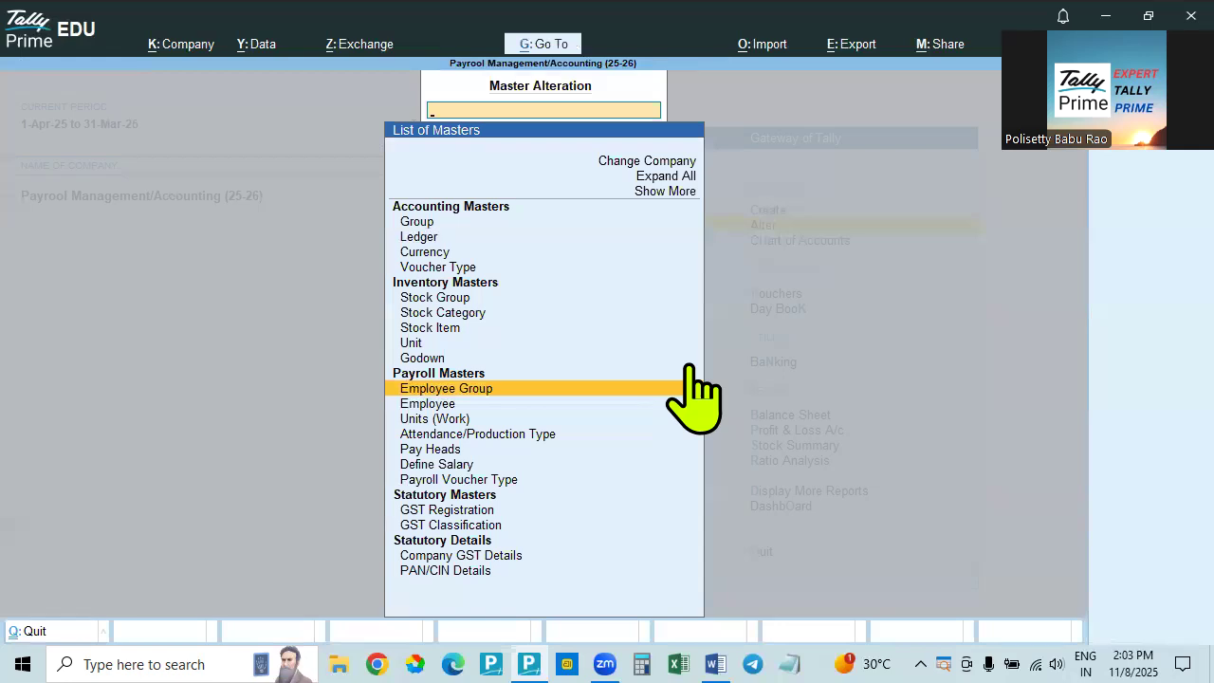
key("Return")
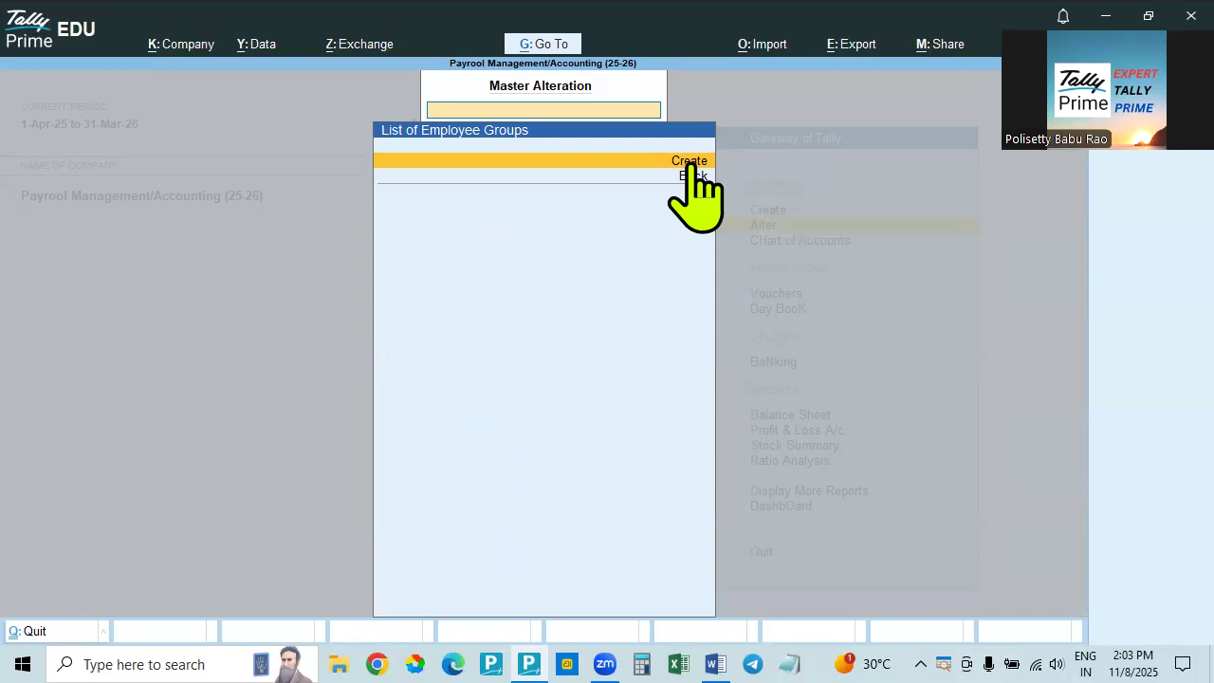
key("Escape")
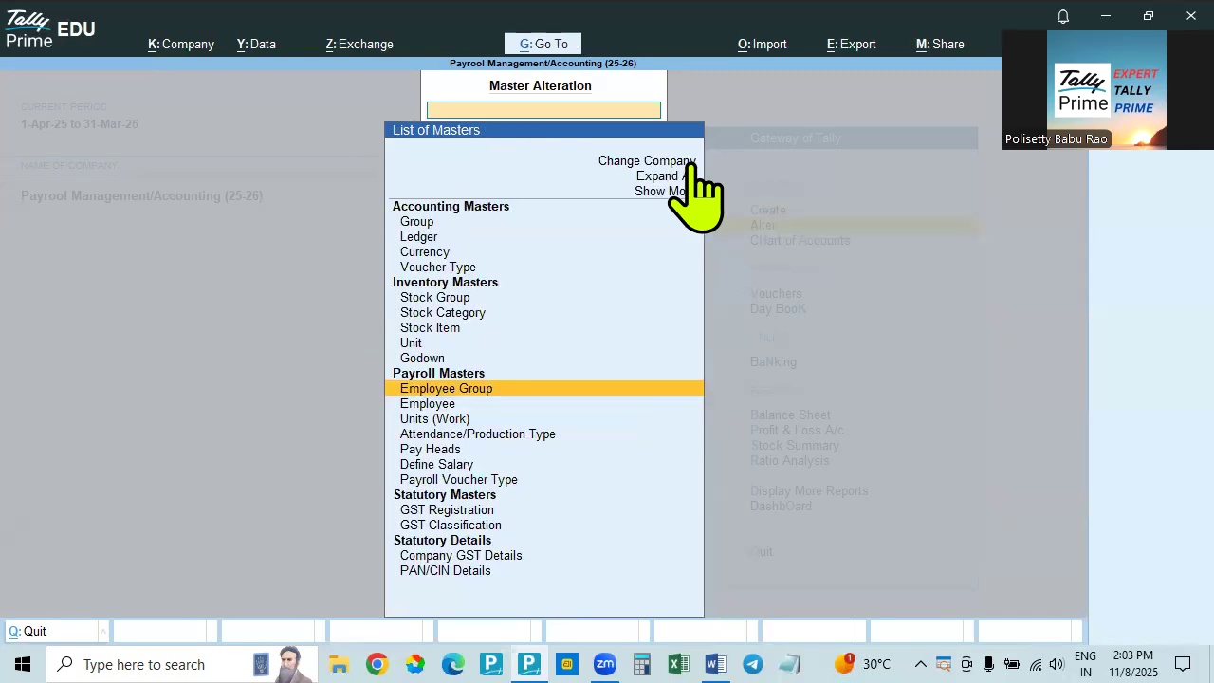
key("Escape")
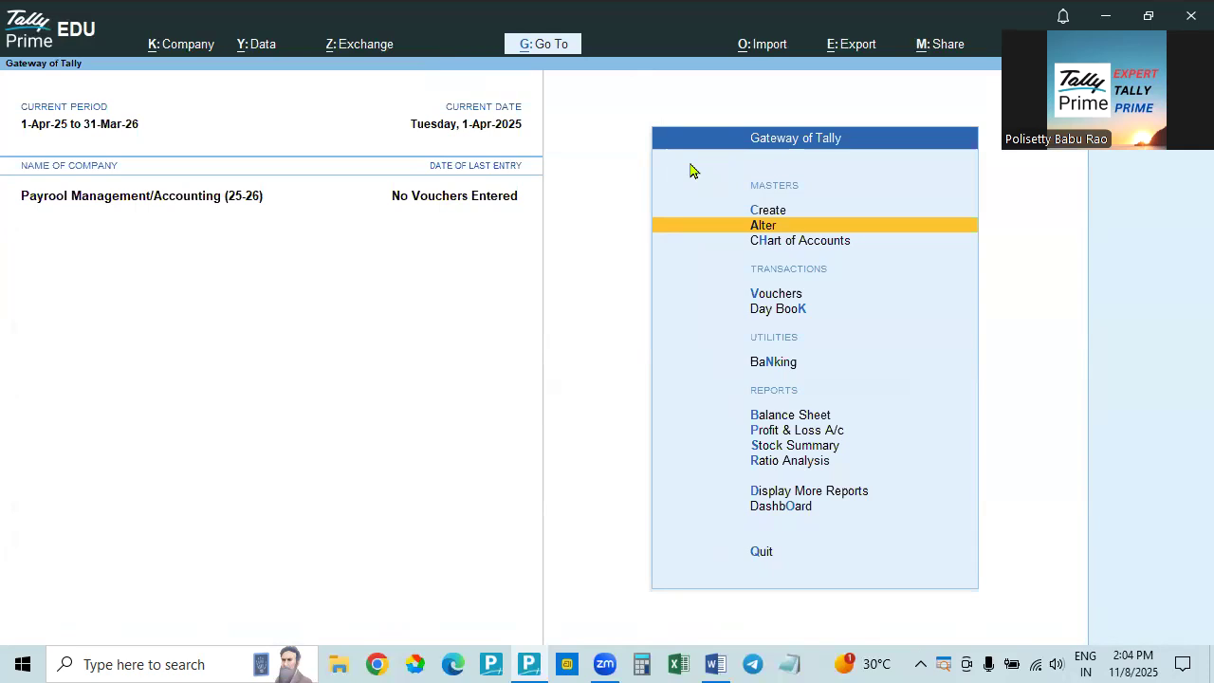
- Reopen the list of masters for alteration and go through it down to the Payroll Masters heading
left_click(784, 221)
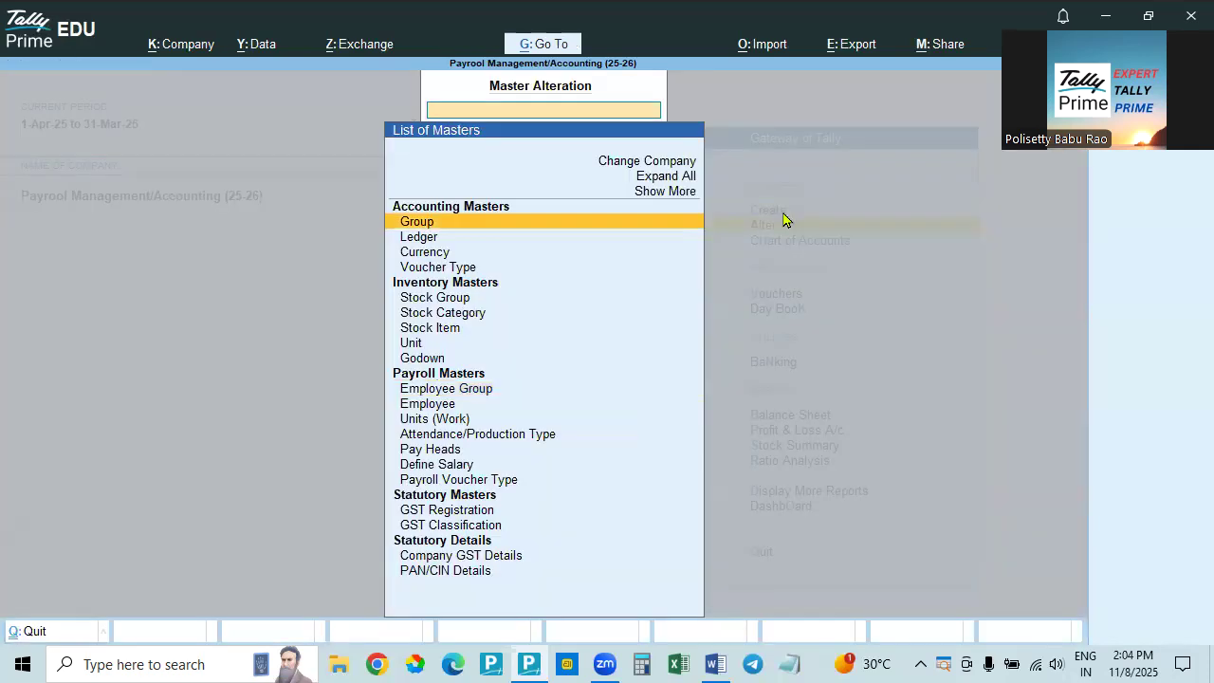
key("Down")
key("Down")
key("Down")
key("Up")
key("Up")
key("Up")
key("Down")
key("Down")
key("Down")
key("Down")
key("Down")
key("Down")
key("Down")
key("Down")
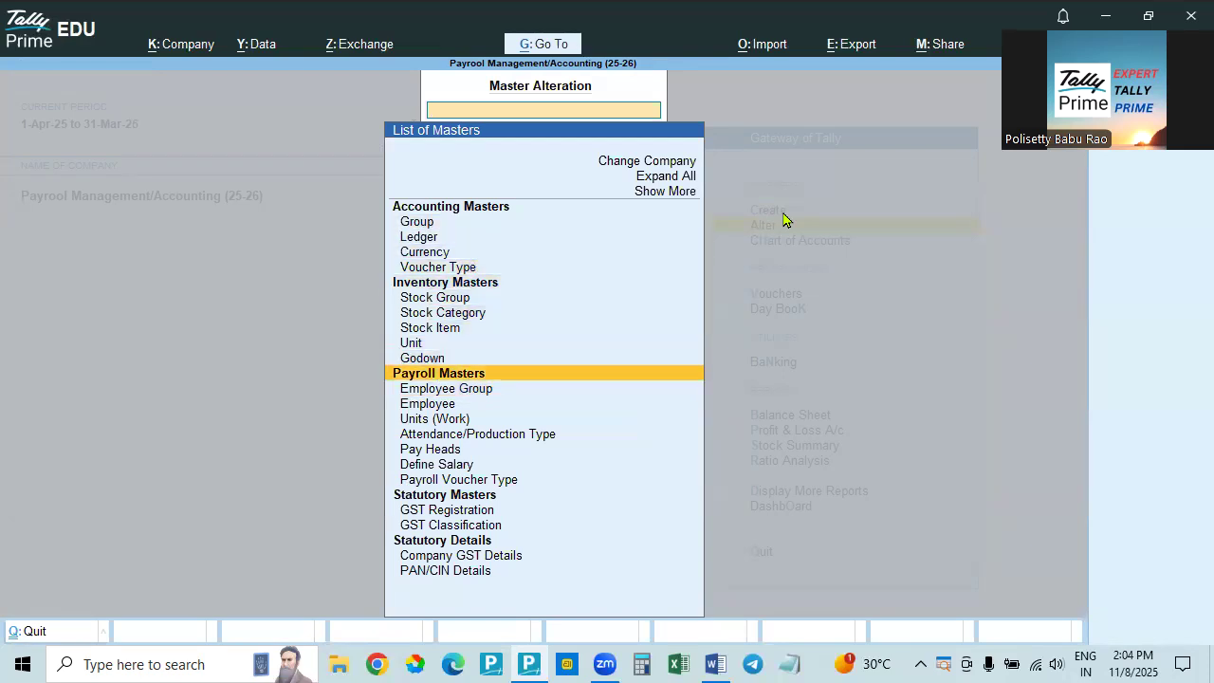
- Compare TallyPrime's Payroll Masters with the Word document's procedure steps and look ahead to its employee pay structure
key("alt+Tab")
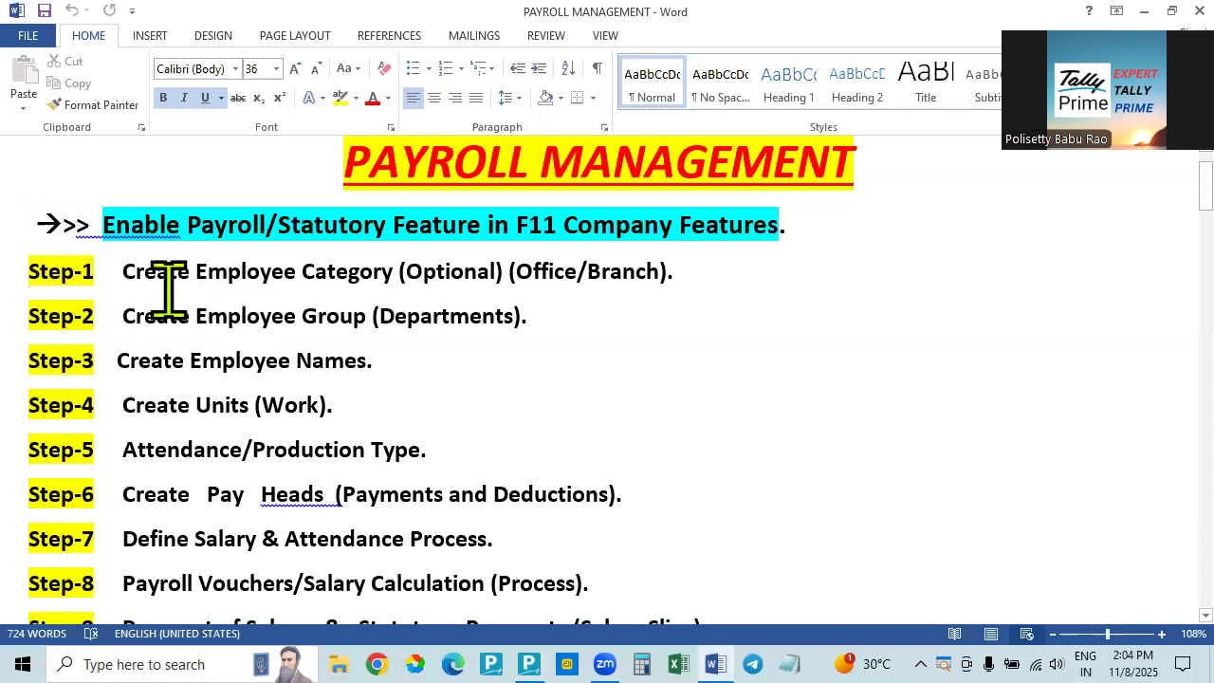
key("alt+Tab")
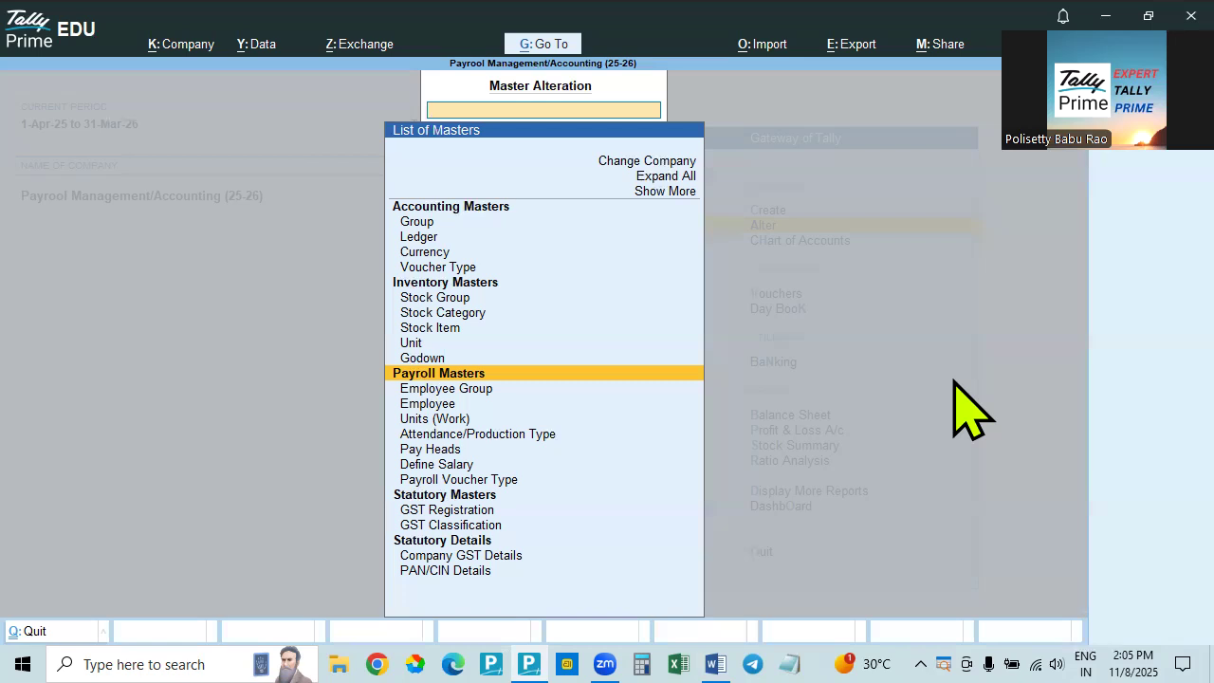
key("alt+Tab")
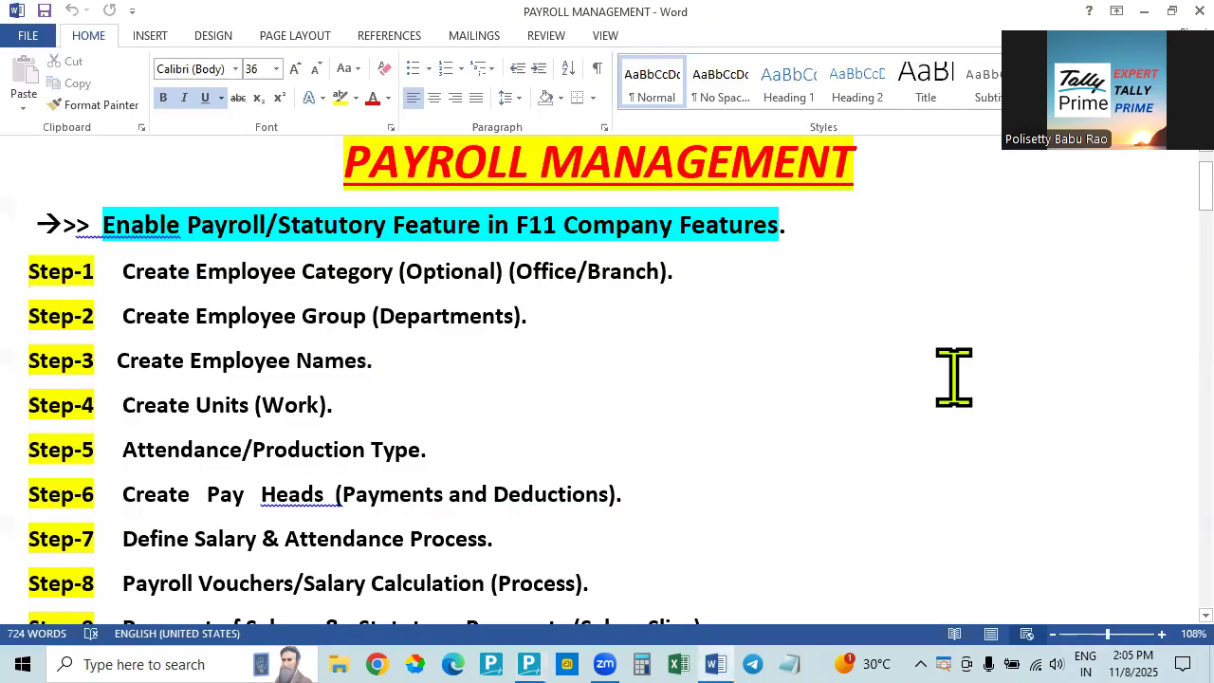
key("alt+Tab")
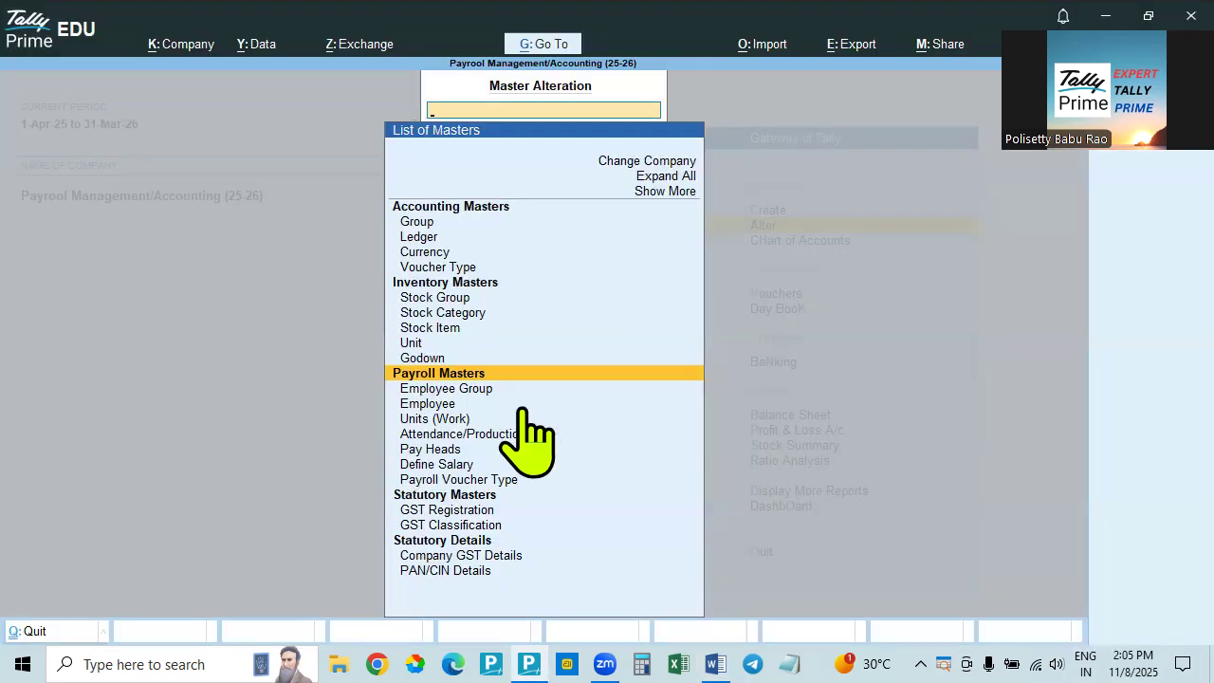
key("alt+Tab")
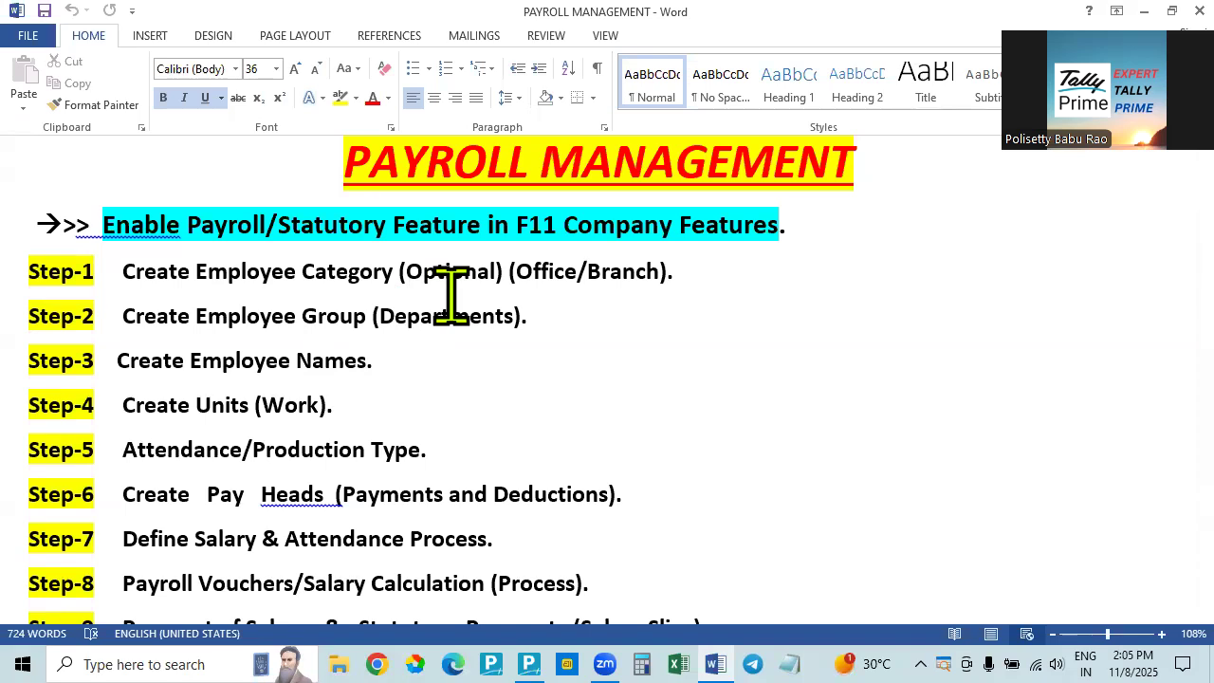
key("alt+Tab")
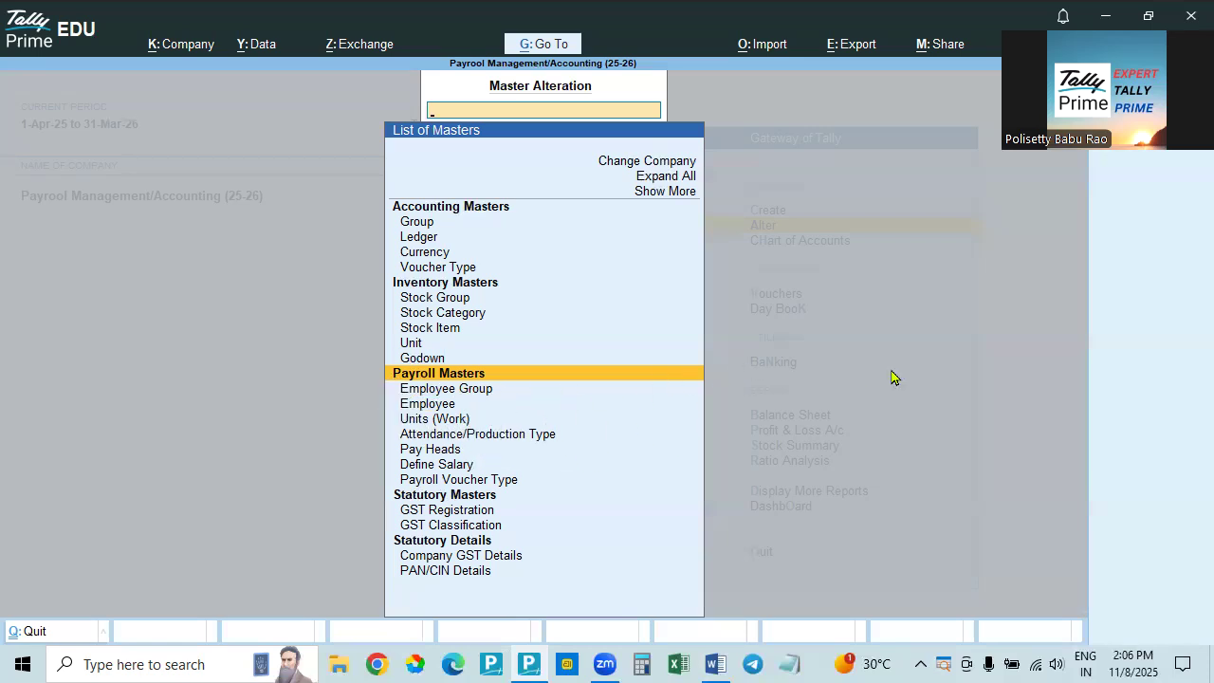
key("alt+Tab")
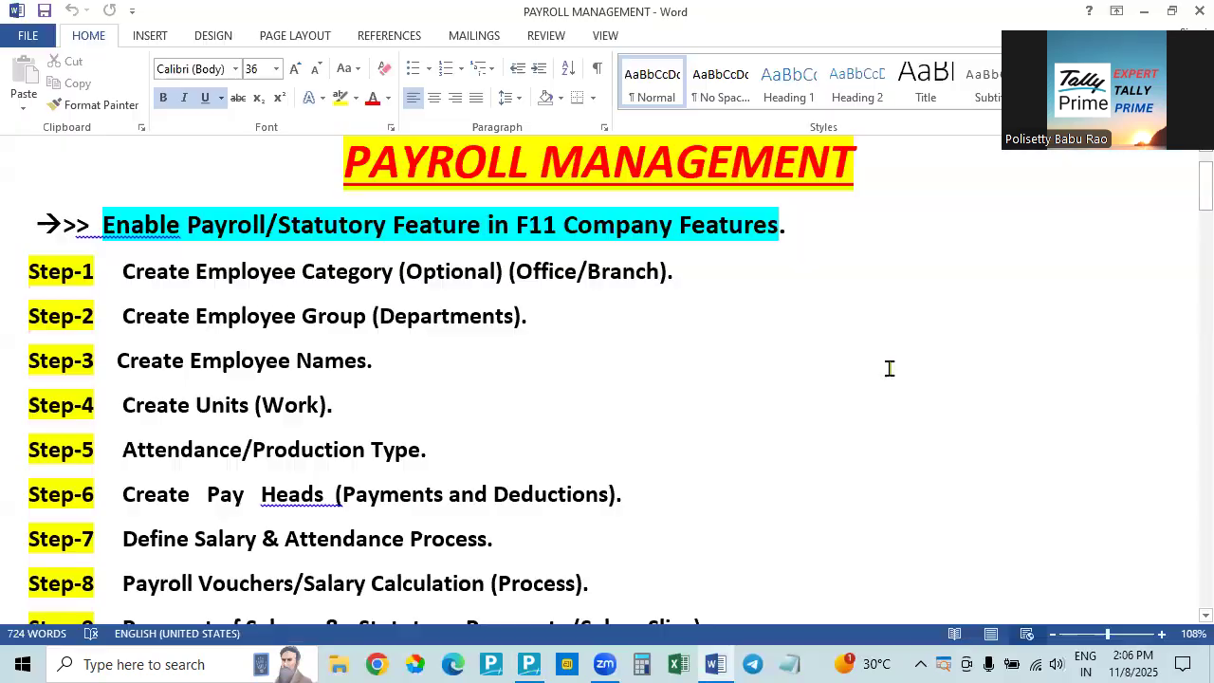
scroll(748, 371, "down", 15)
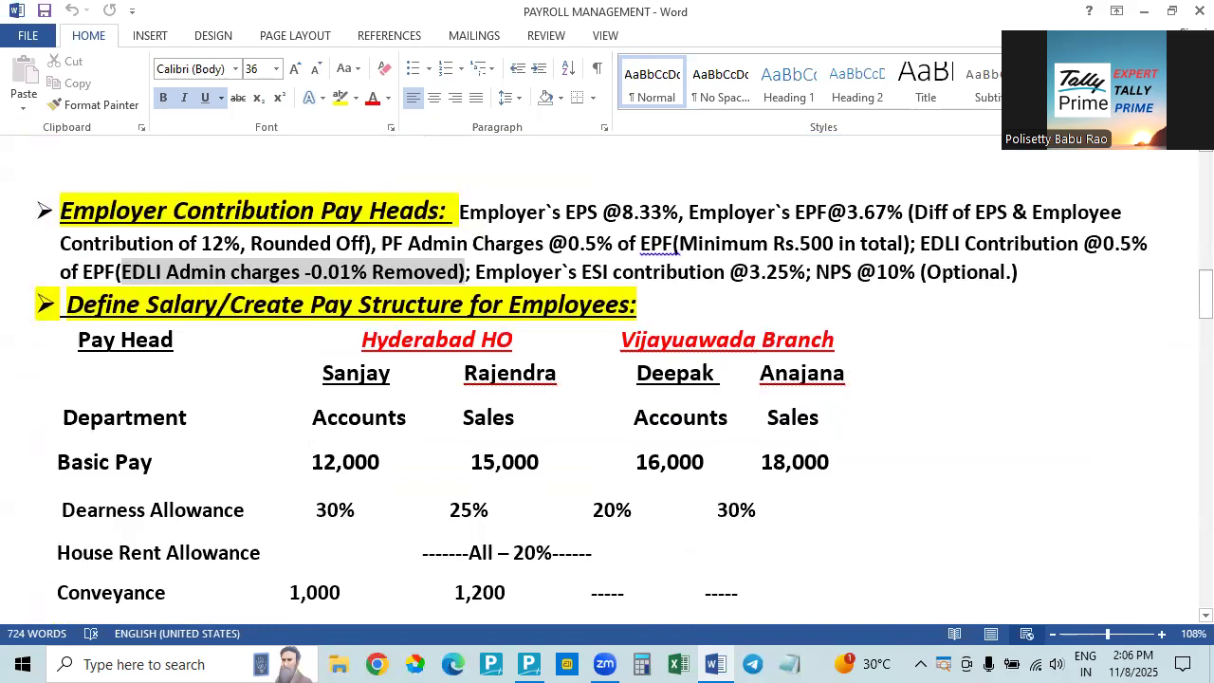
- Switch back to TallyPrime and show more masters in the alteration list to reveal the hidden payroll masters
key("alt+Tab")
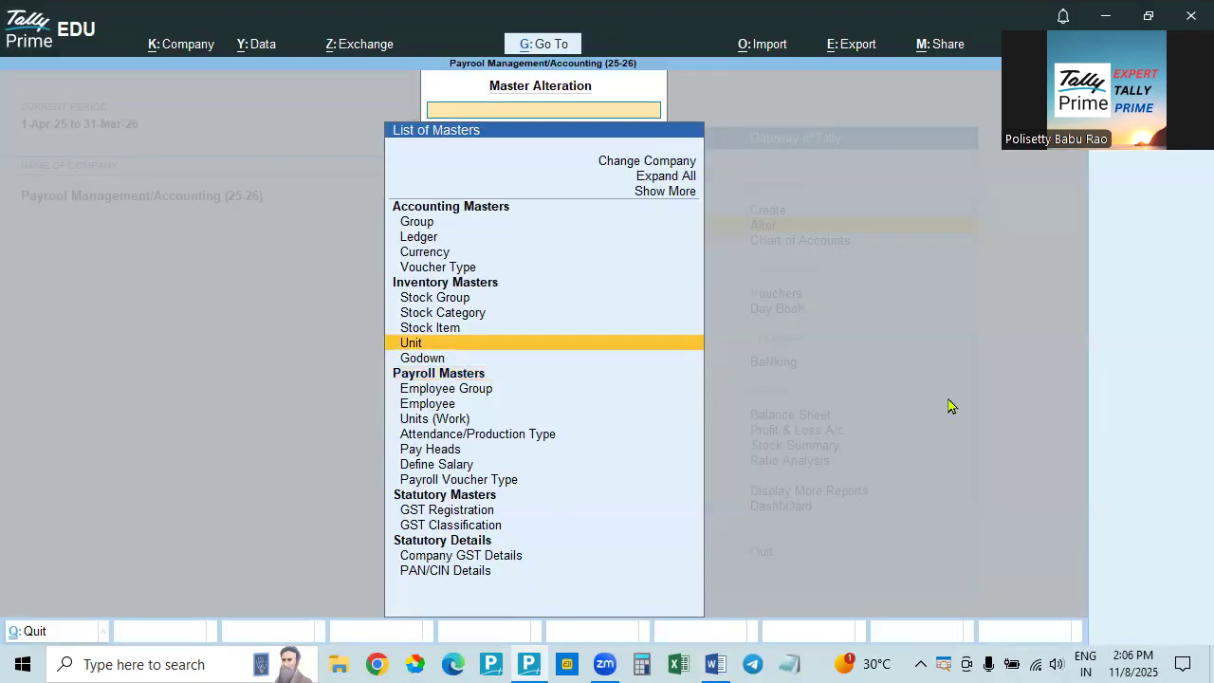
key("Down")
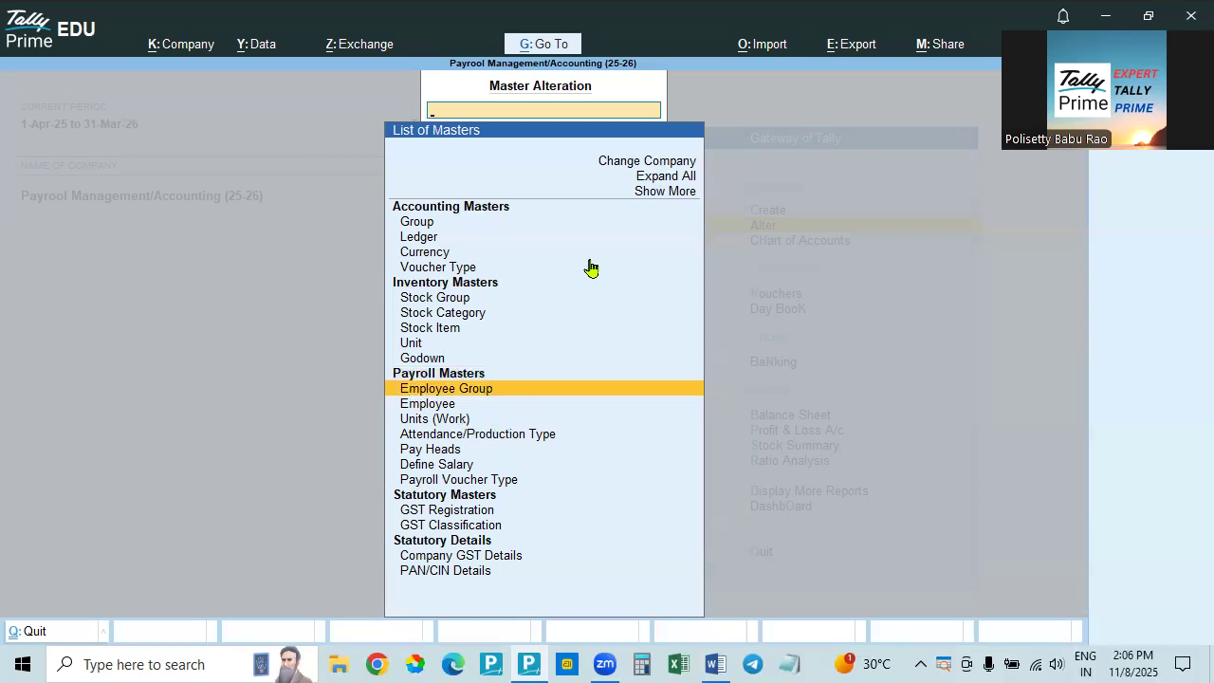
left_click(661, 195)
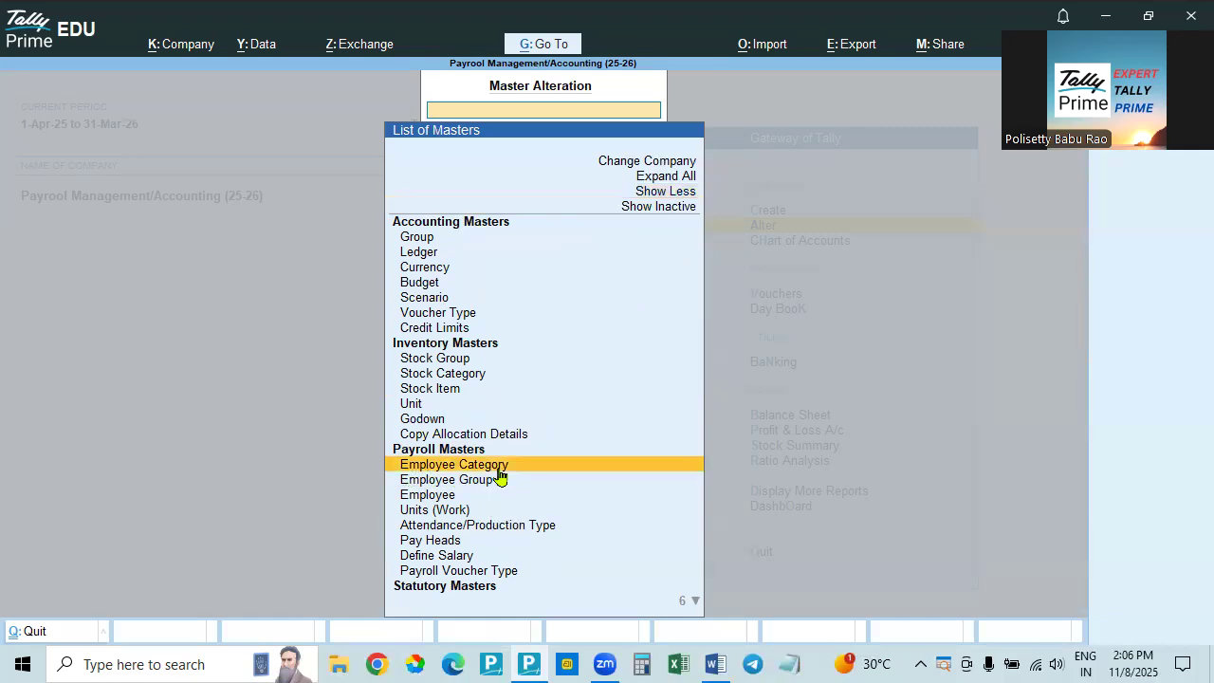
- Match the Employee Category, Employee Group and other payroll masters against the corresponding steps in the Word document
key("alt+Tab")
scroll(401, 437, "up", 4)
scroll(401, 437, "up", 8)
key("alt+Tab")
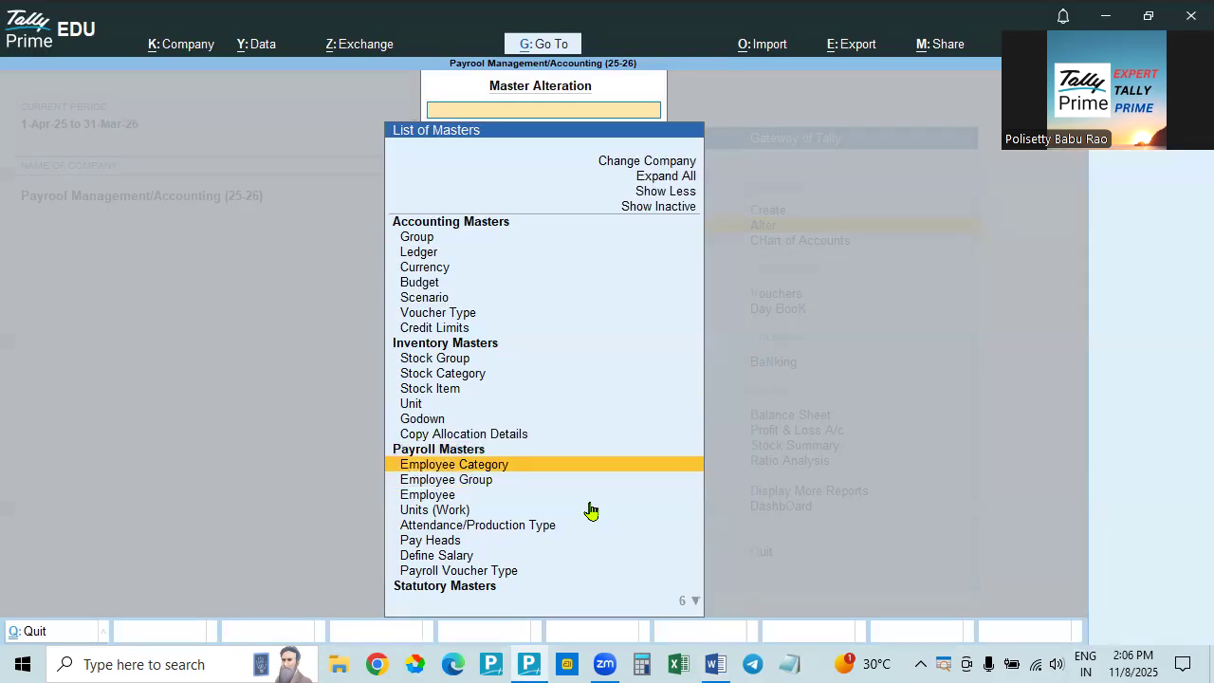
key("alt+Tab")
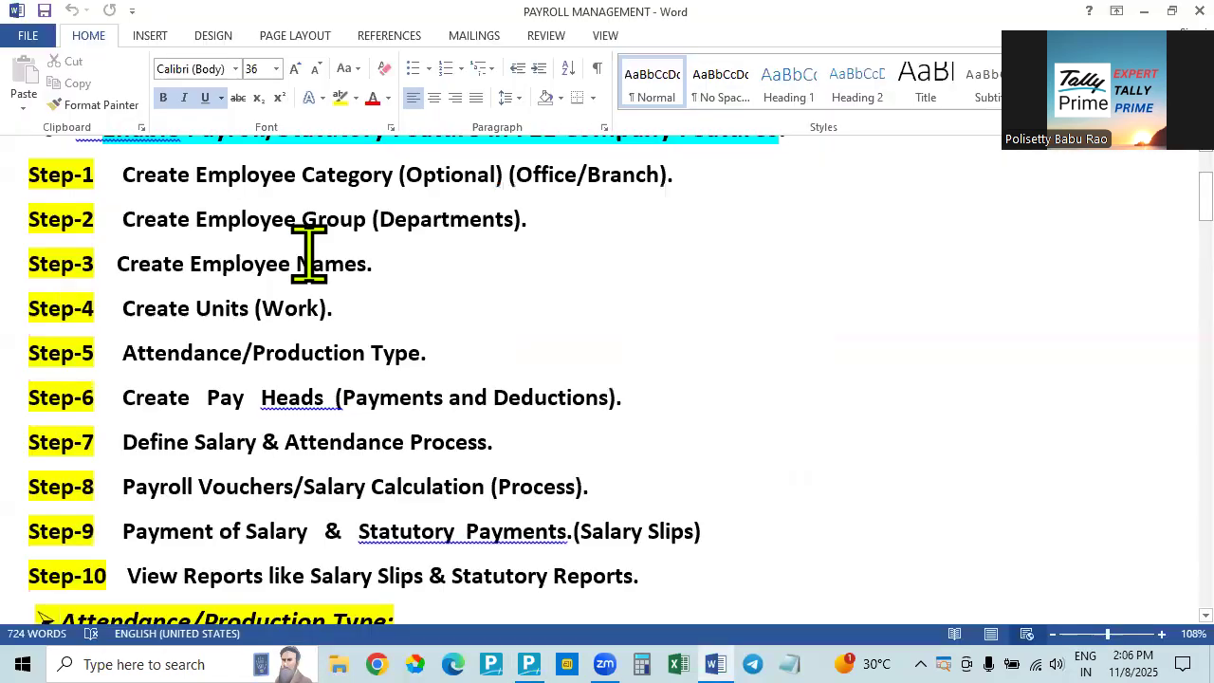
key("alt+Tab")
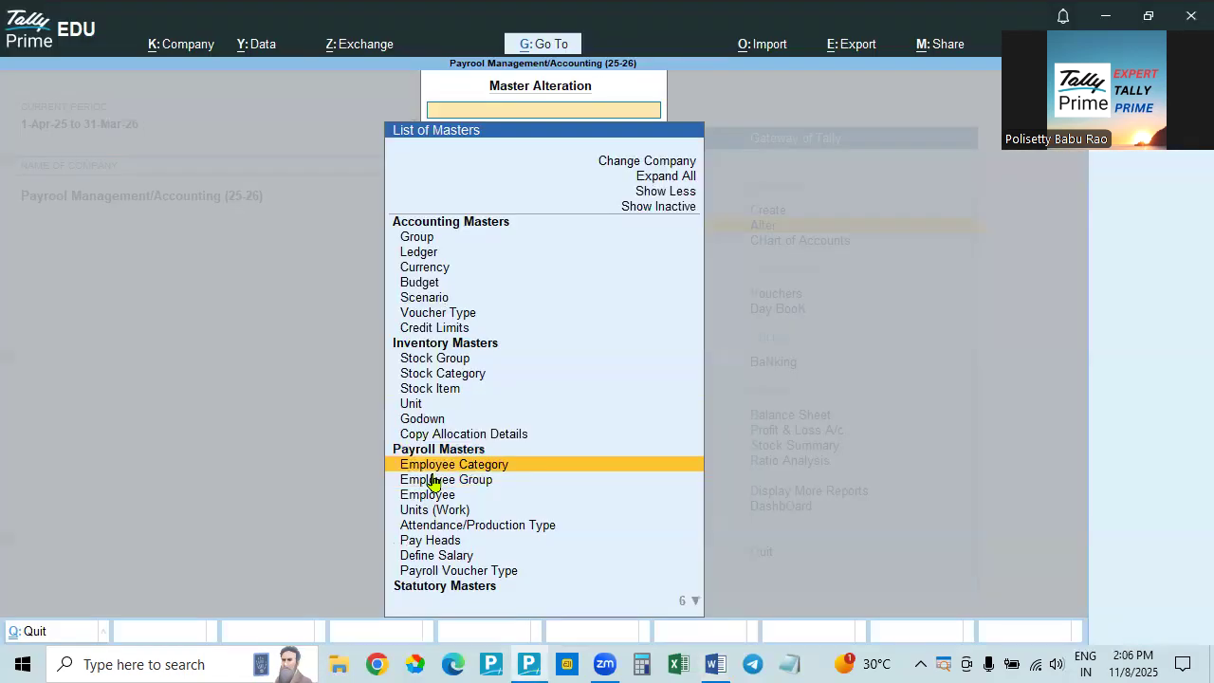
key("alt+Tab")
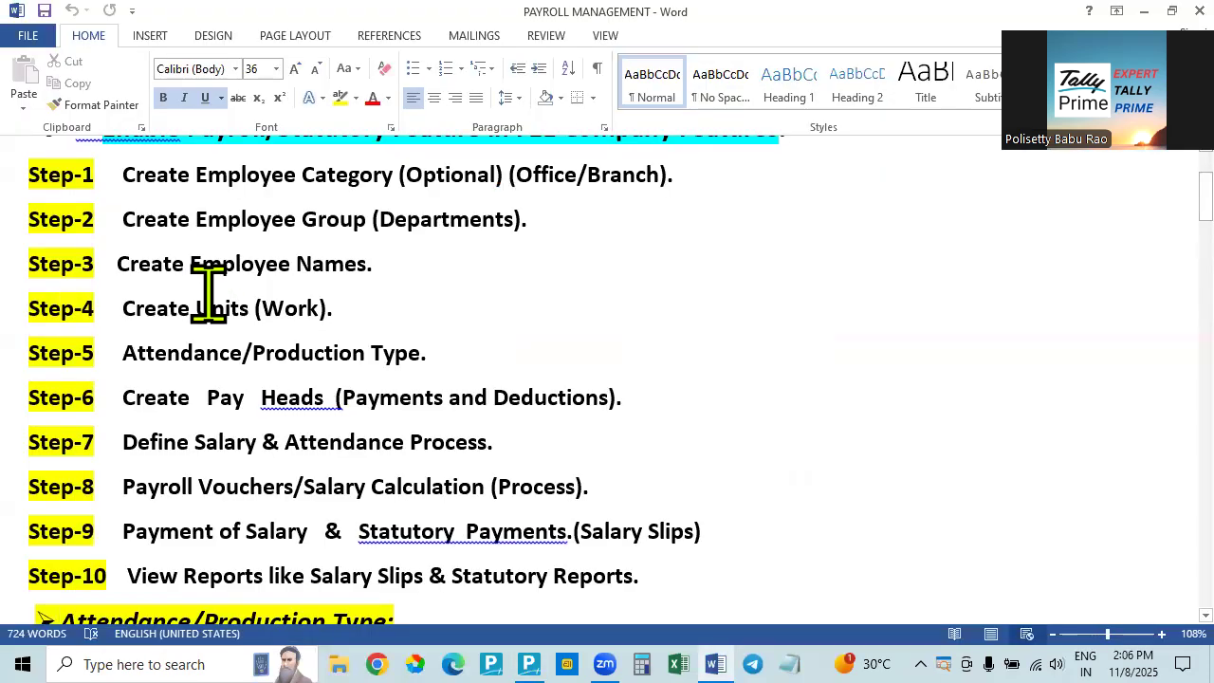
key("alt+Tab")
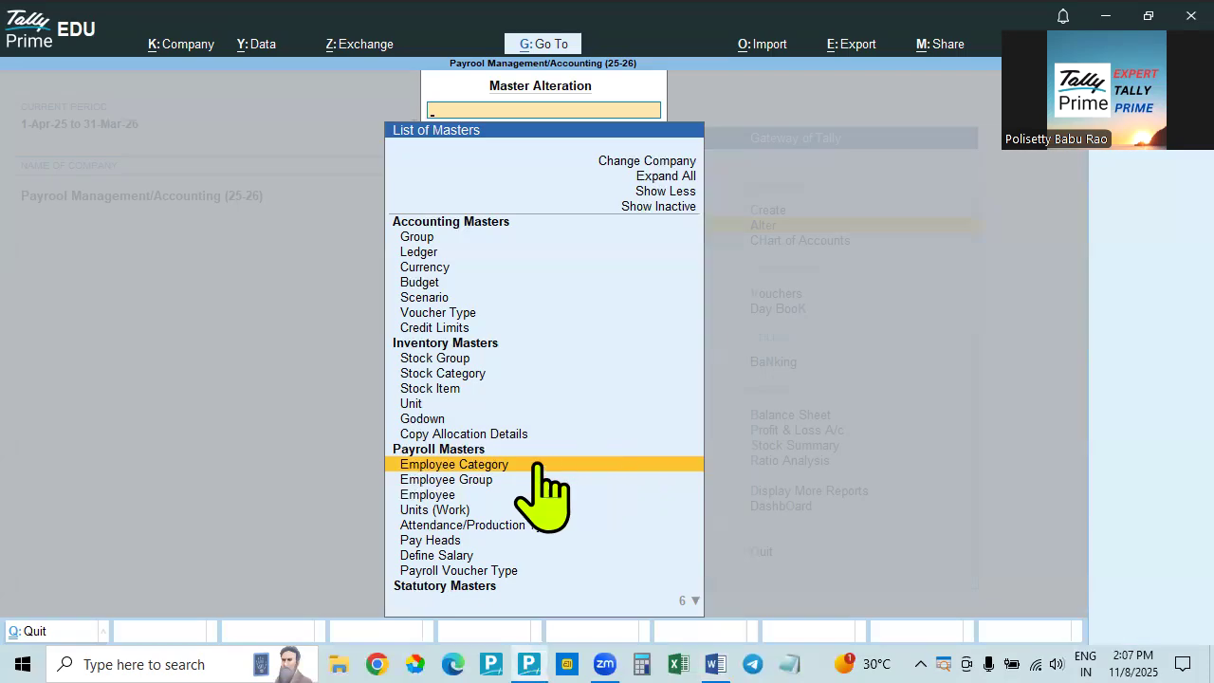
- Open the list of employee categories for alteration and examine its options and the Primary Cost Category entry
left_click(474, 468)
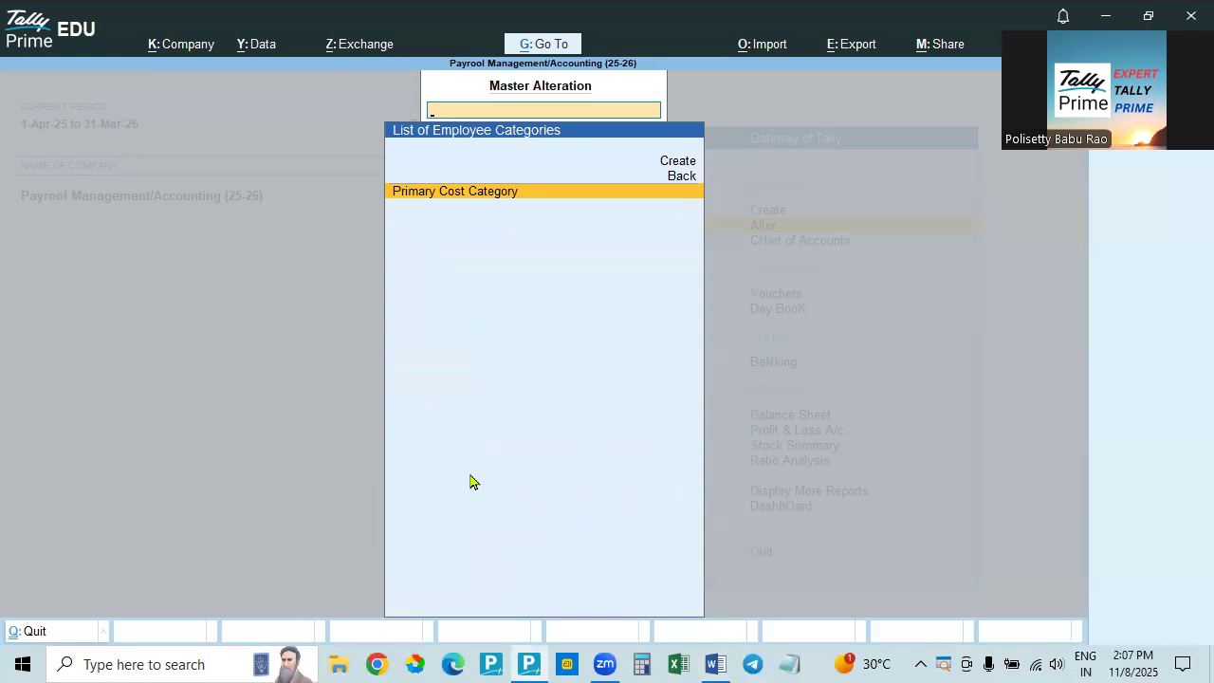
key("Up")
key("Down")
key("Up")
key("Up")
key("Down")
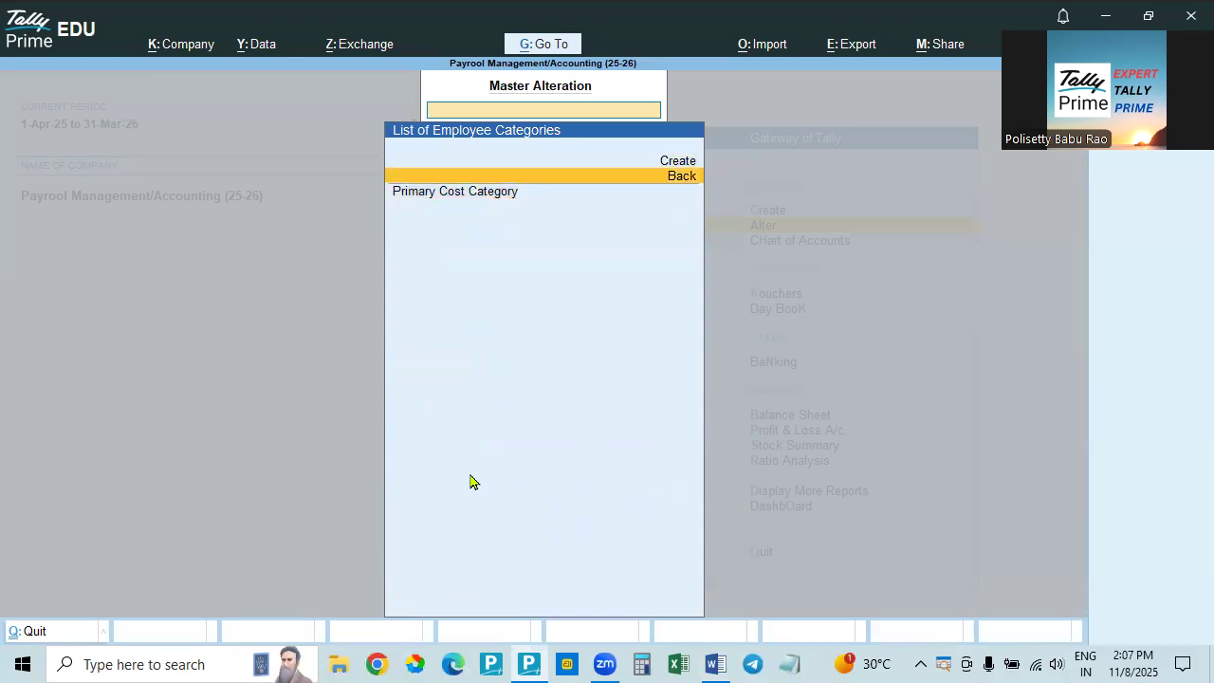
key("Down")
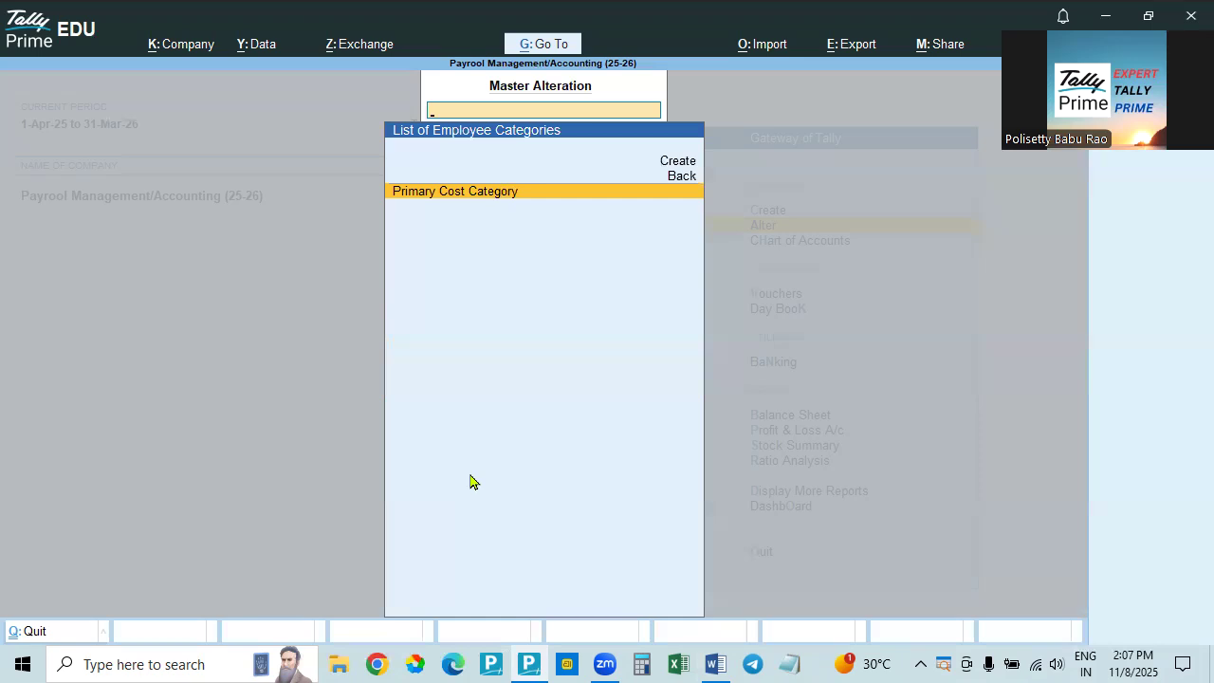
key("Up")
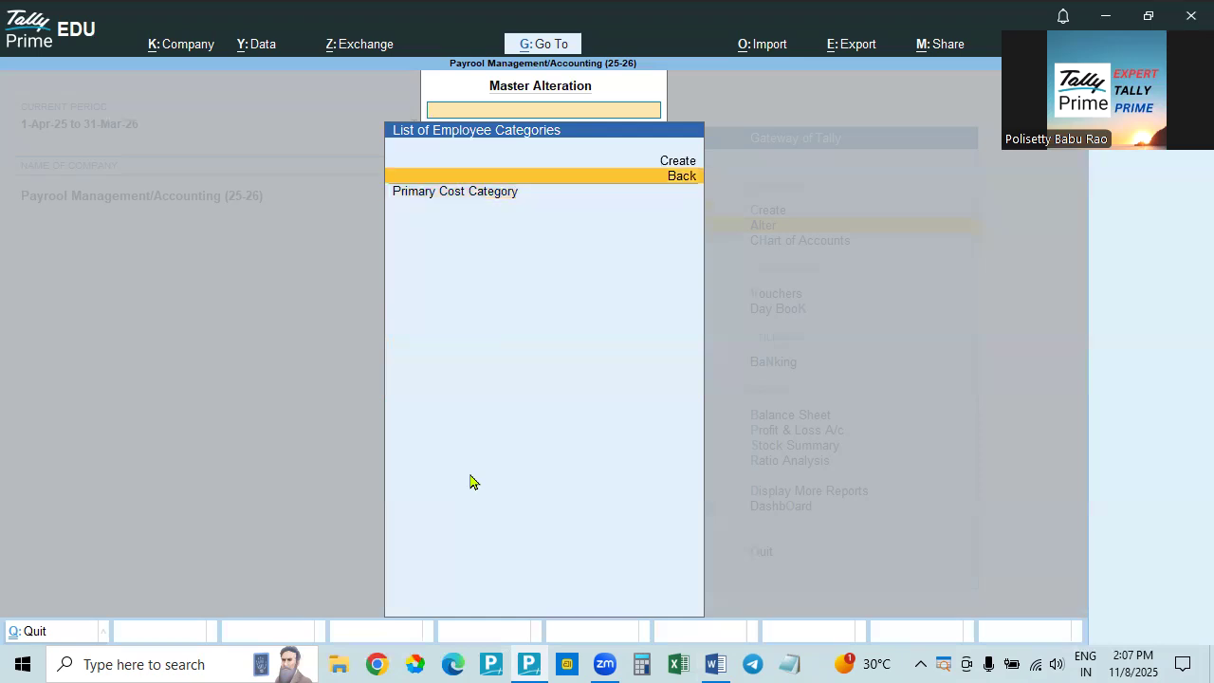
key("Down")
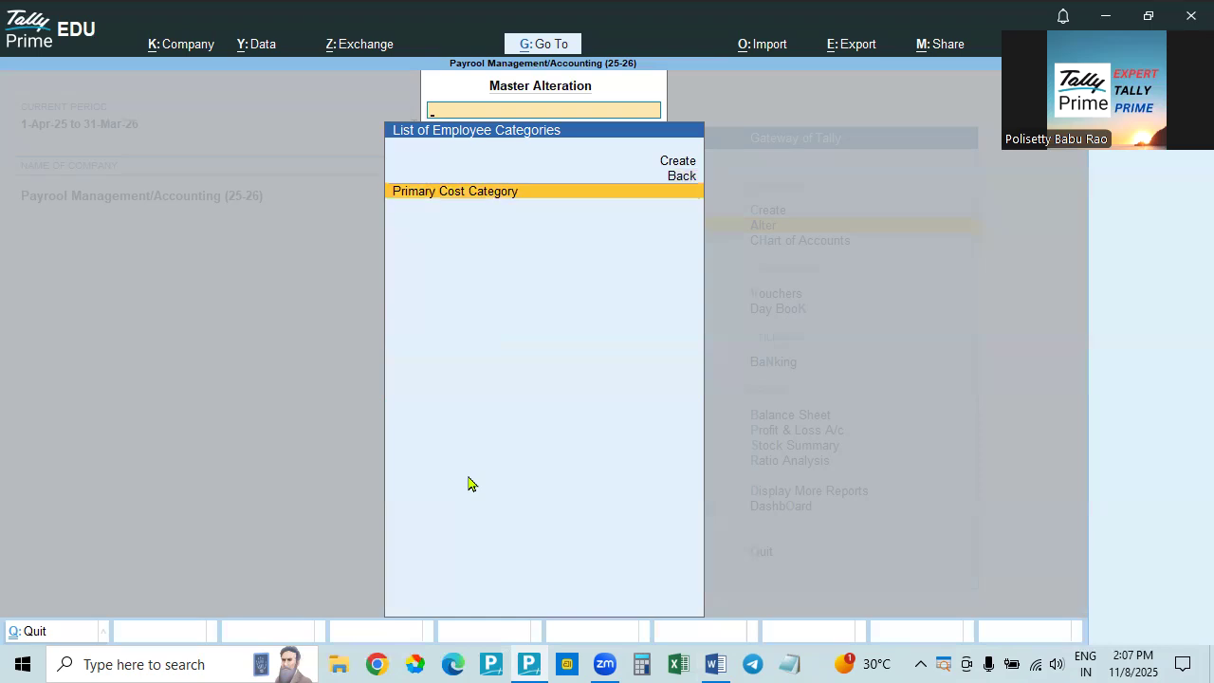
- Start a new employee category named Hyderabad Head Office, checking the office names in the Word document's pay structure
key("Up")
key("Up")
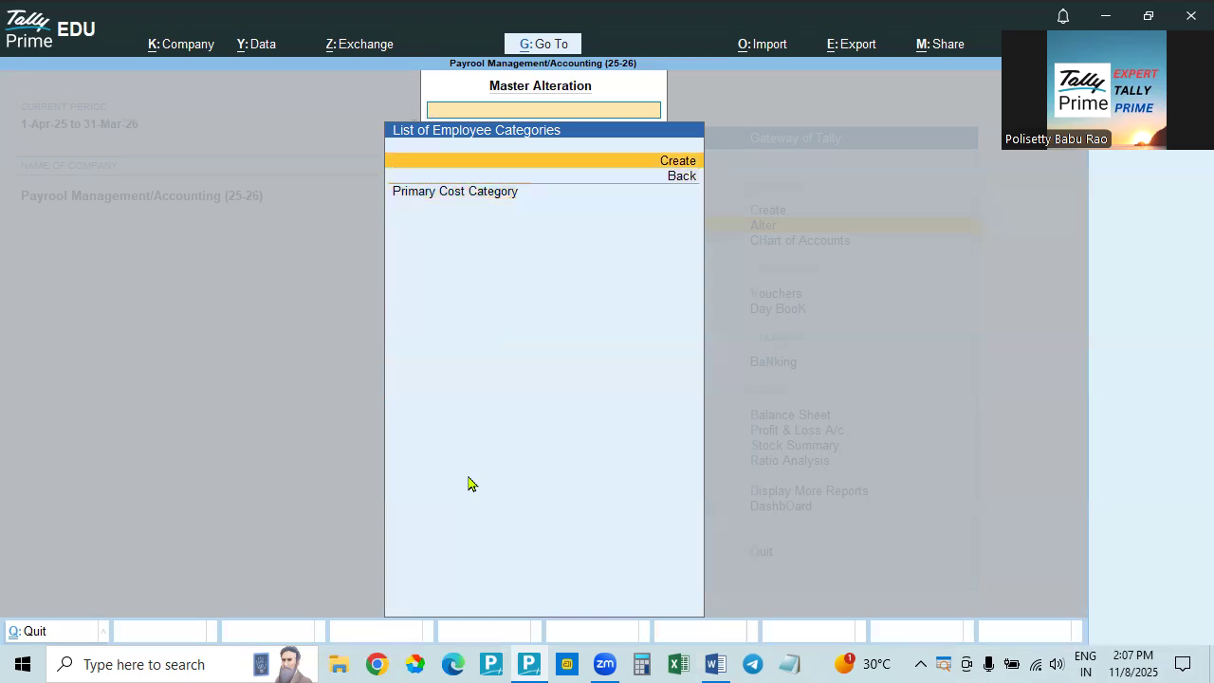
key("Return")
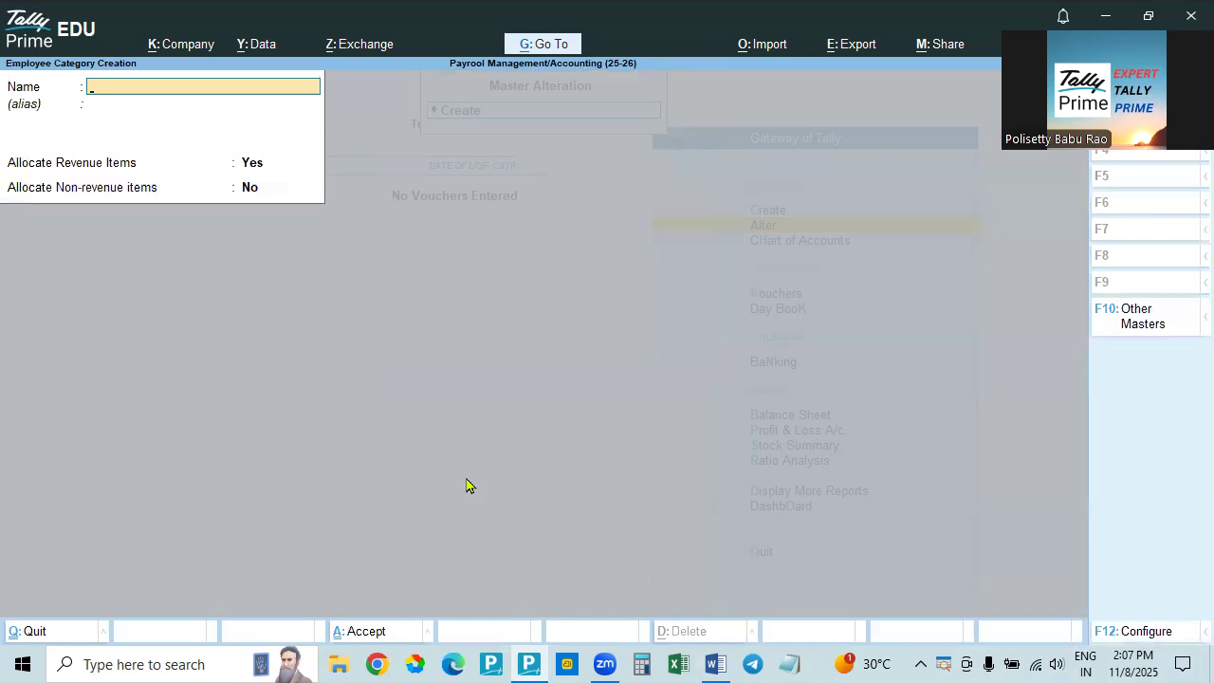
key("alt+Tab")
scroll(465, 479, "down", 10)
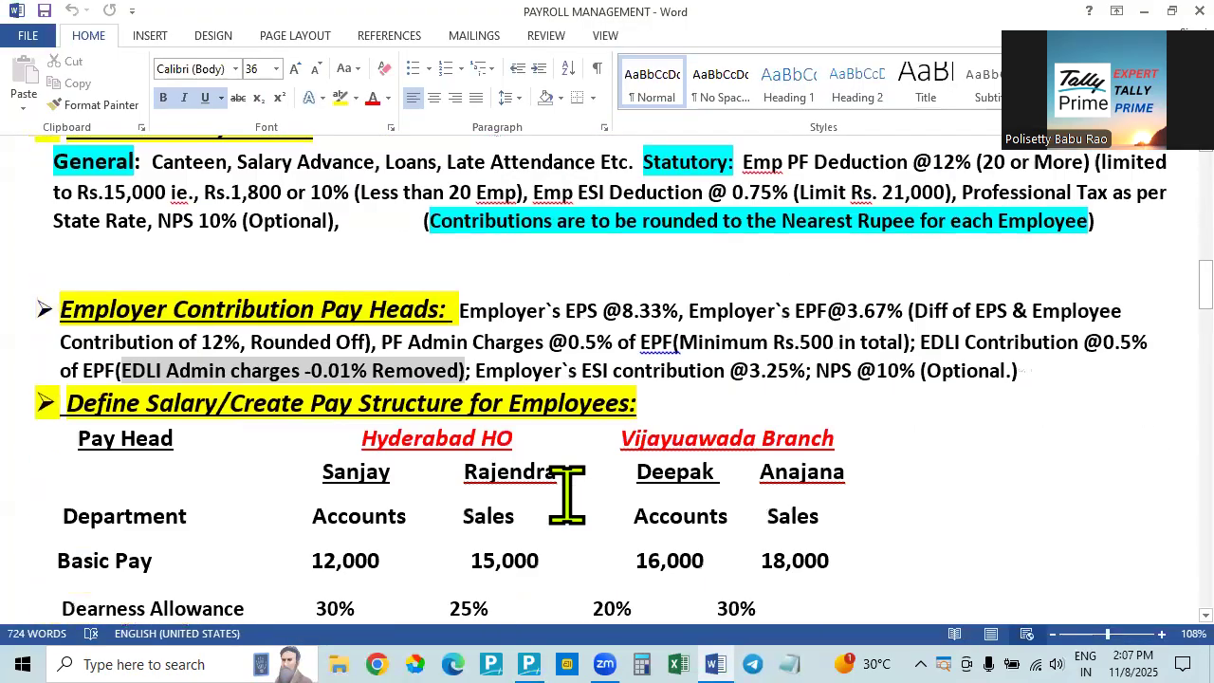
key("alt+Tab")
type("Hyderabad Head Office")
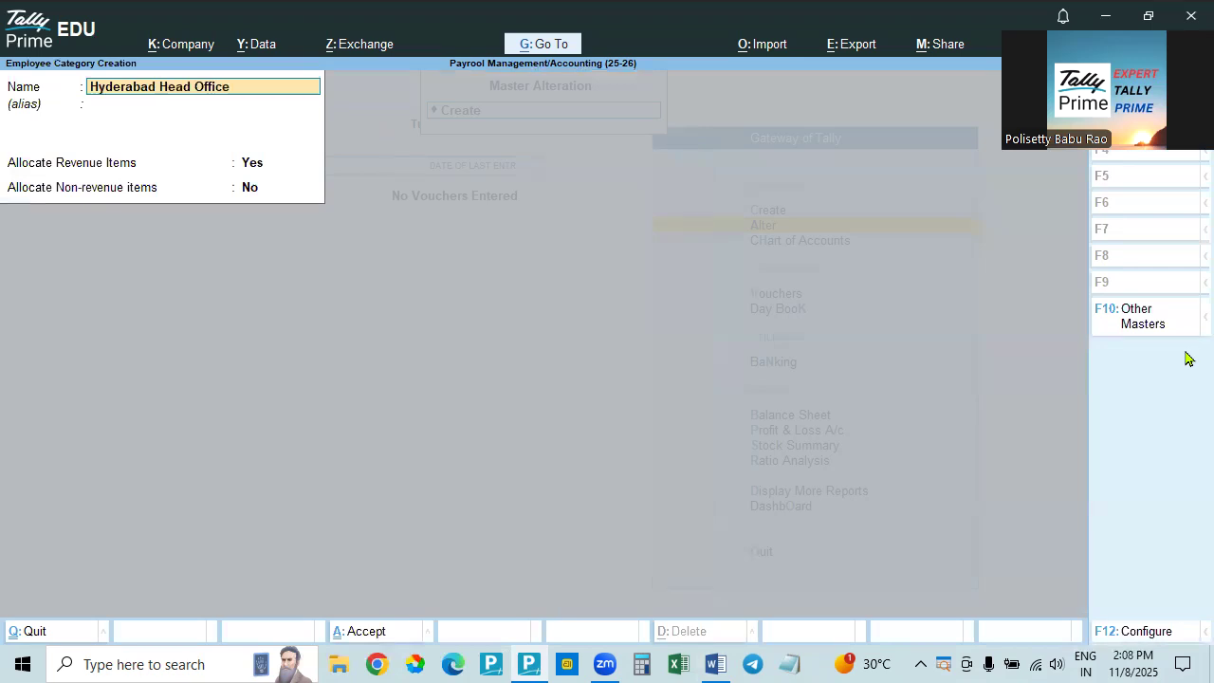
- Keep revenue item allocation at Yes, set non-revenue item allocation to Yes, and save the Hyderabad Head Office category
key("Return")
key("Return")
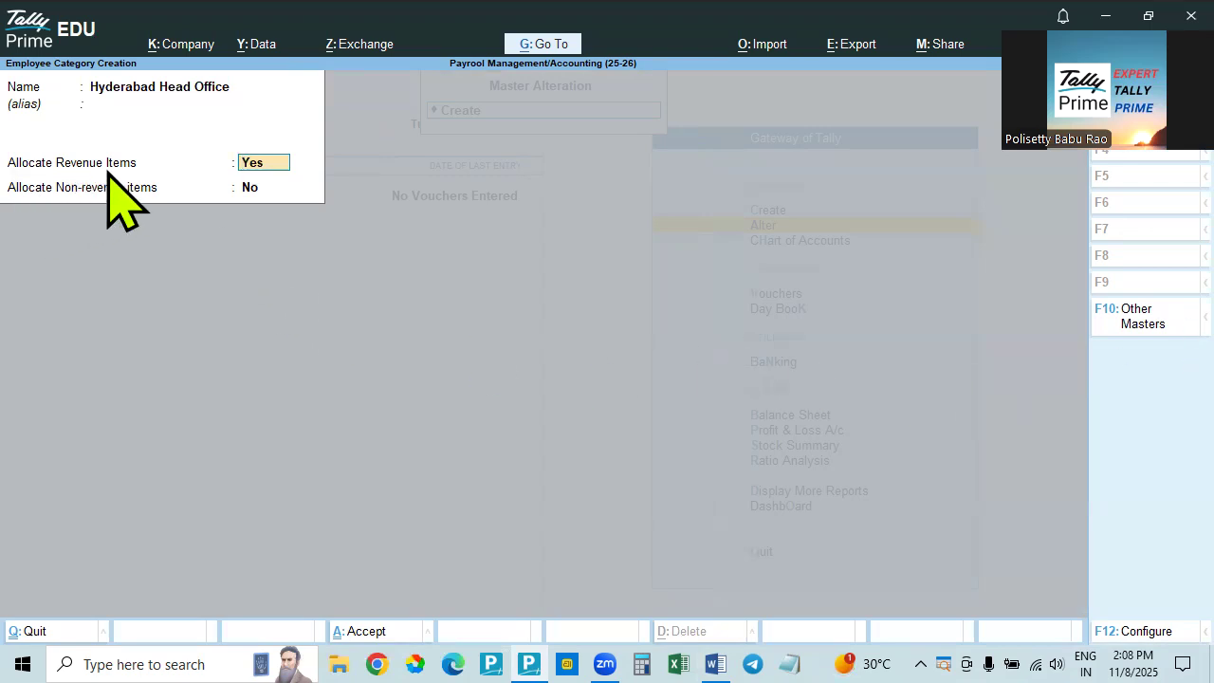
key("Return")
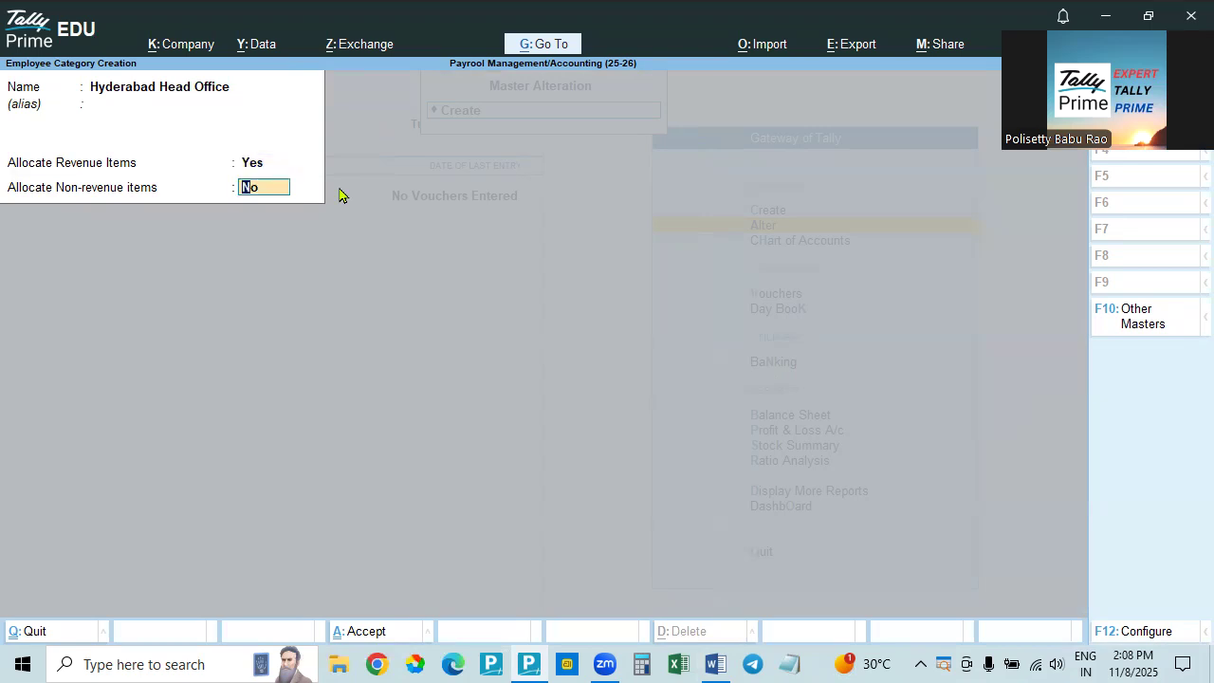
type("y")
key("Return")
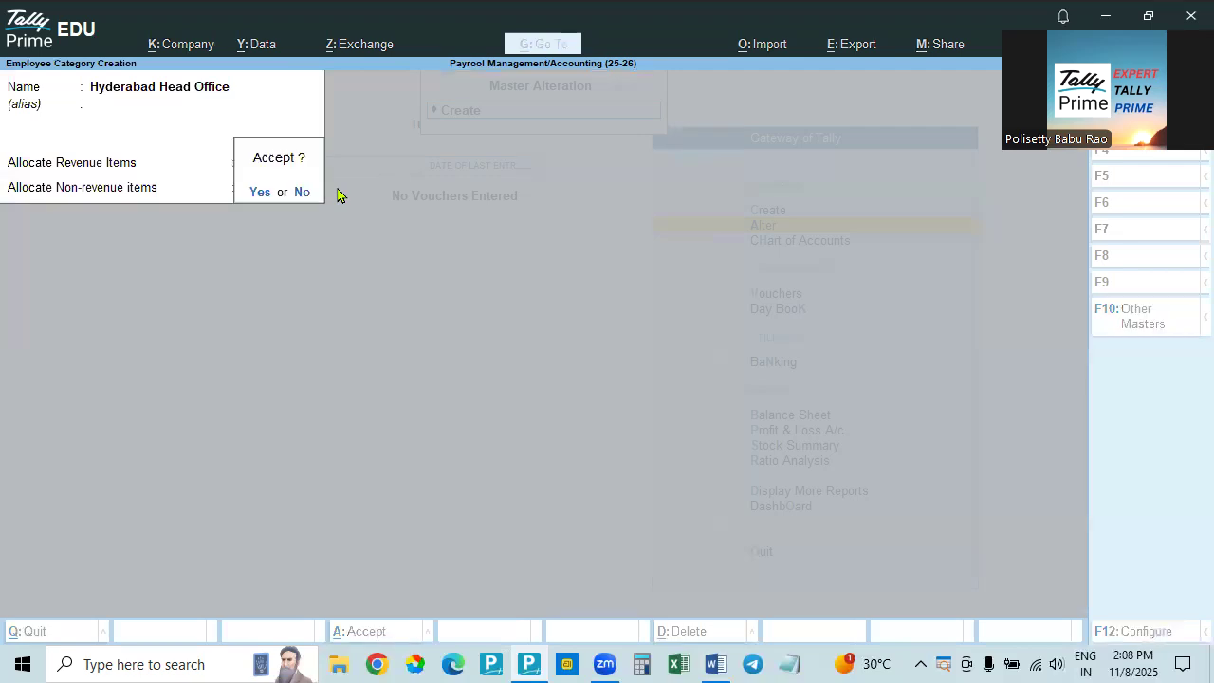
key("Return")
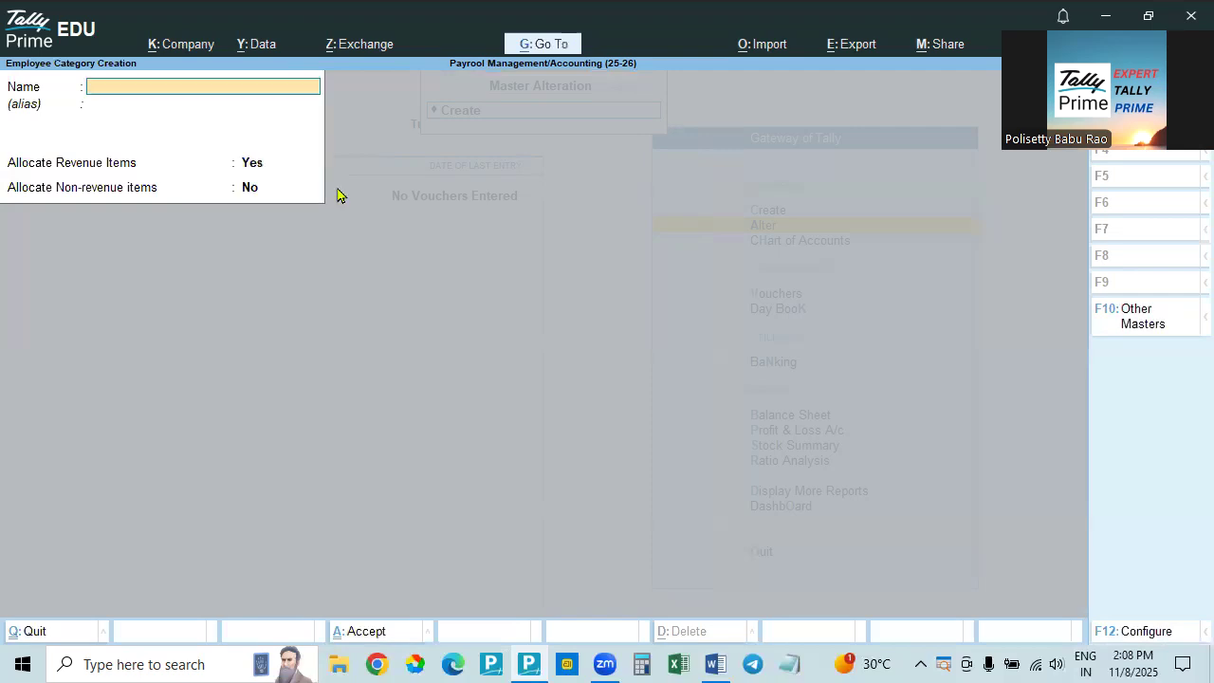
- Create the employee category Vijayawada Branch Office with revenue and non-revenue item allocation set to Yes, and leave category creation
type("Vijayawada Branc")
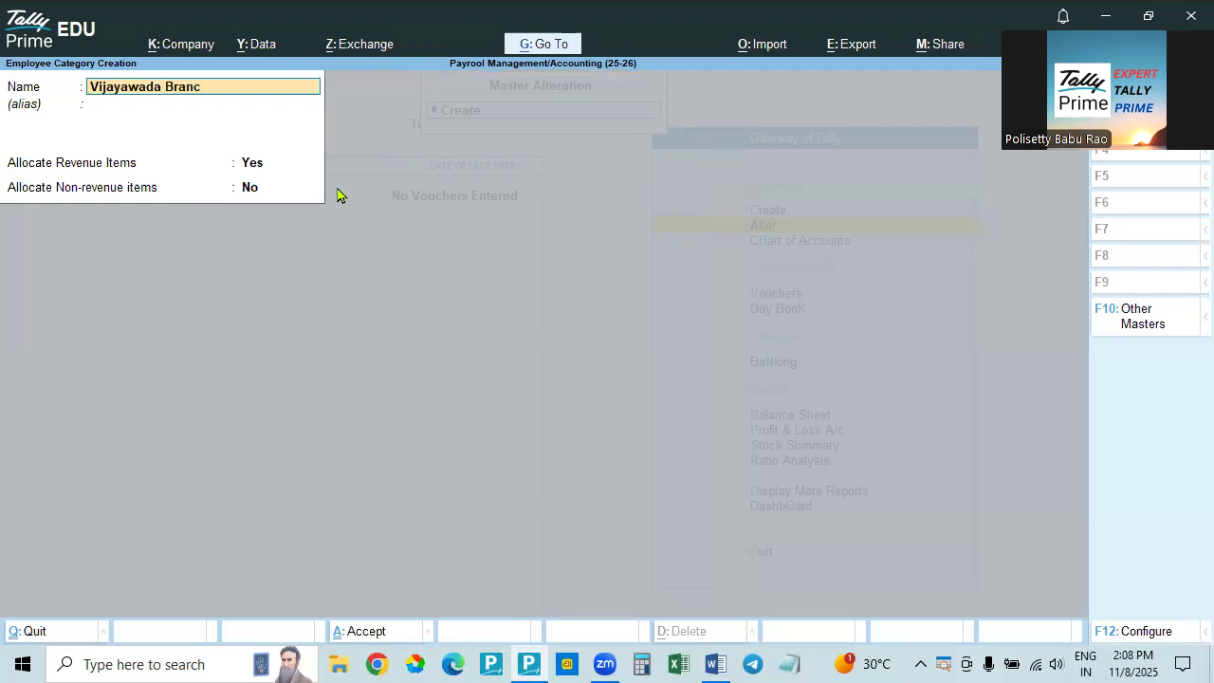
type("h offiec")
key("BackSpace")
key("BackSpace")
type("ce")
key("Return")
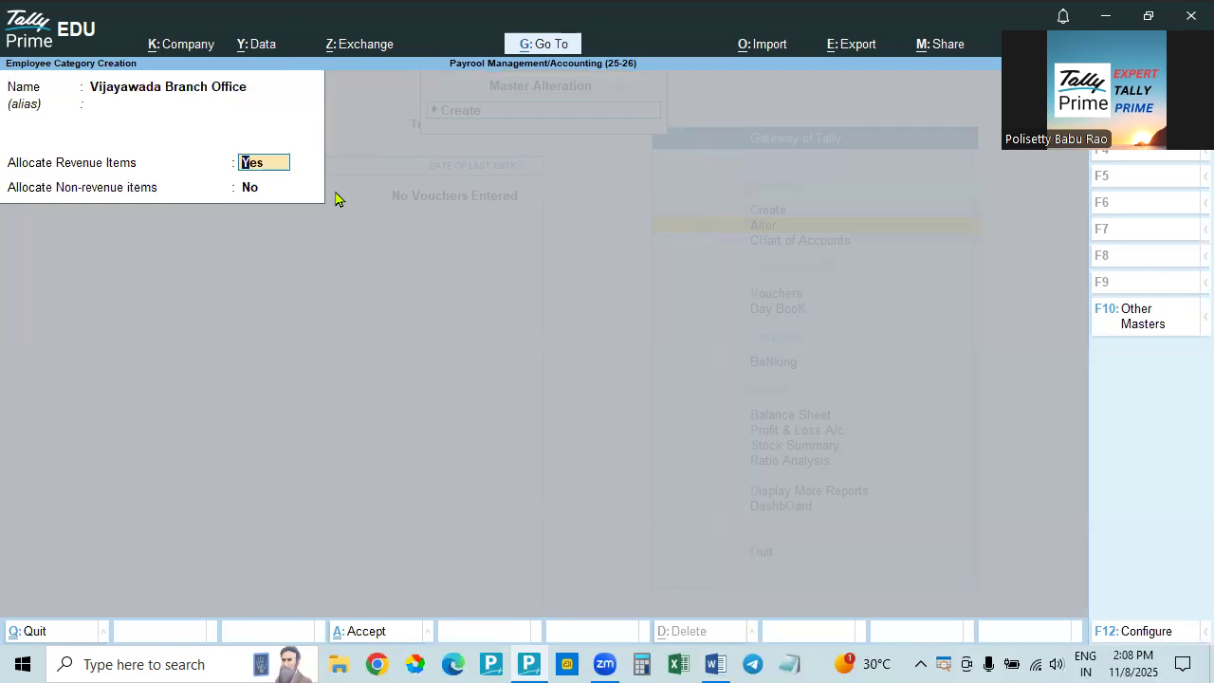
key("Return")
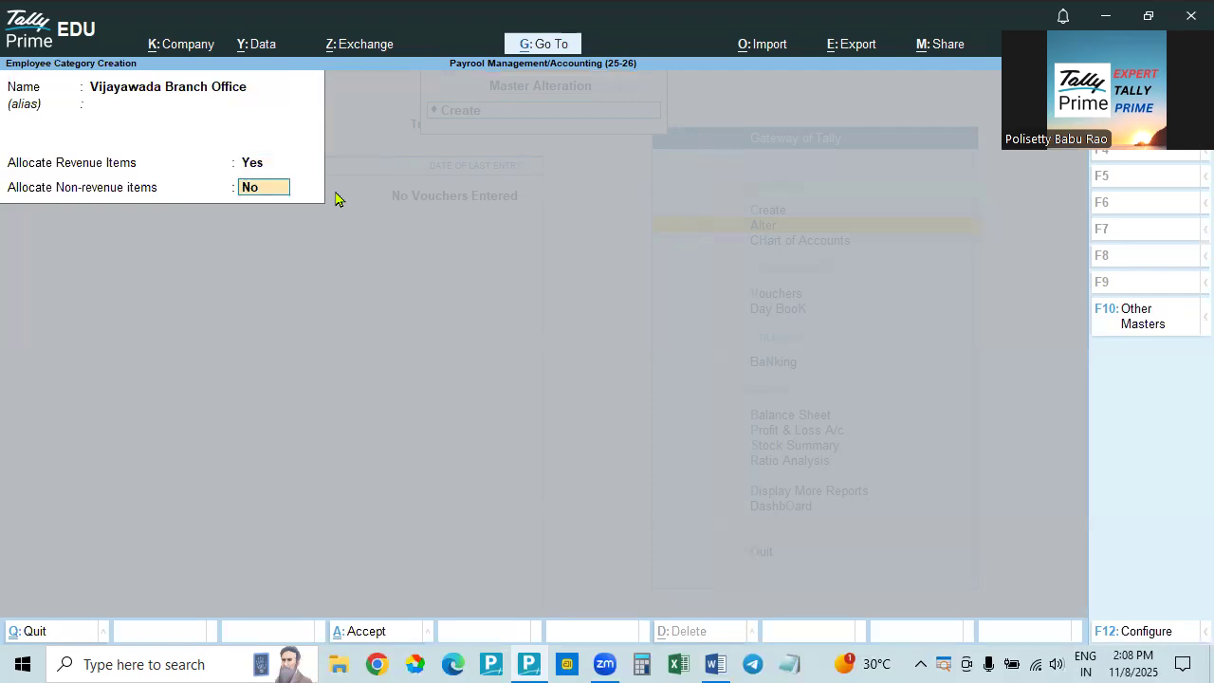
key("y")
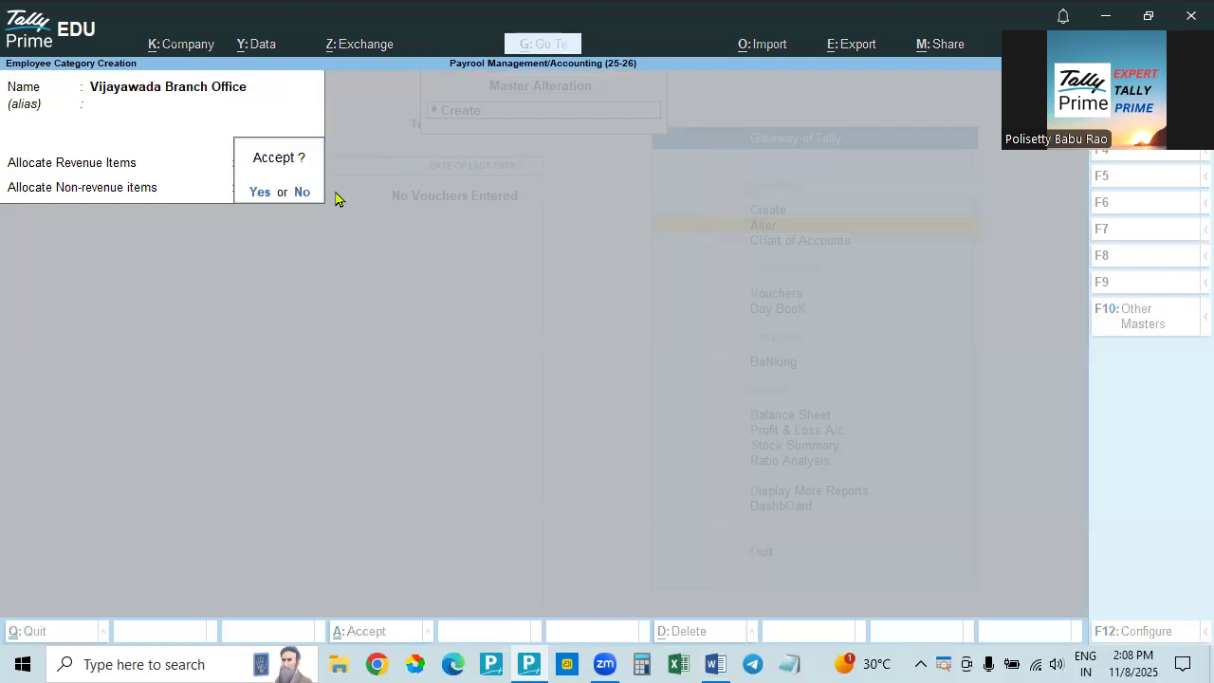
key("Return")
key("Escape")
key("y")
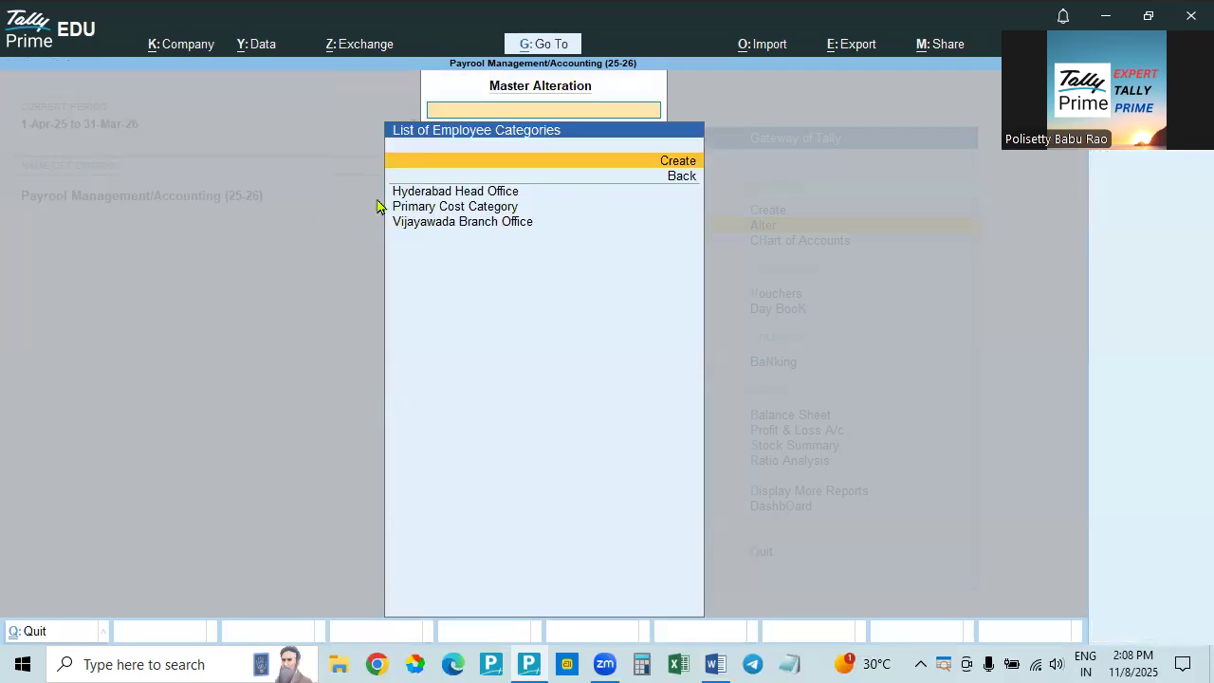
- Review the entries in the list of employee categories and return to the list of masters
key("Down")
key("Down")
key("Down")
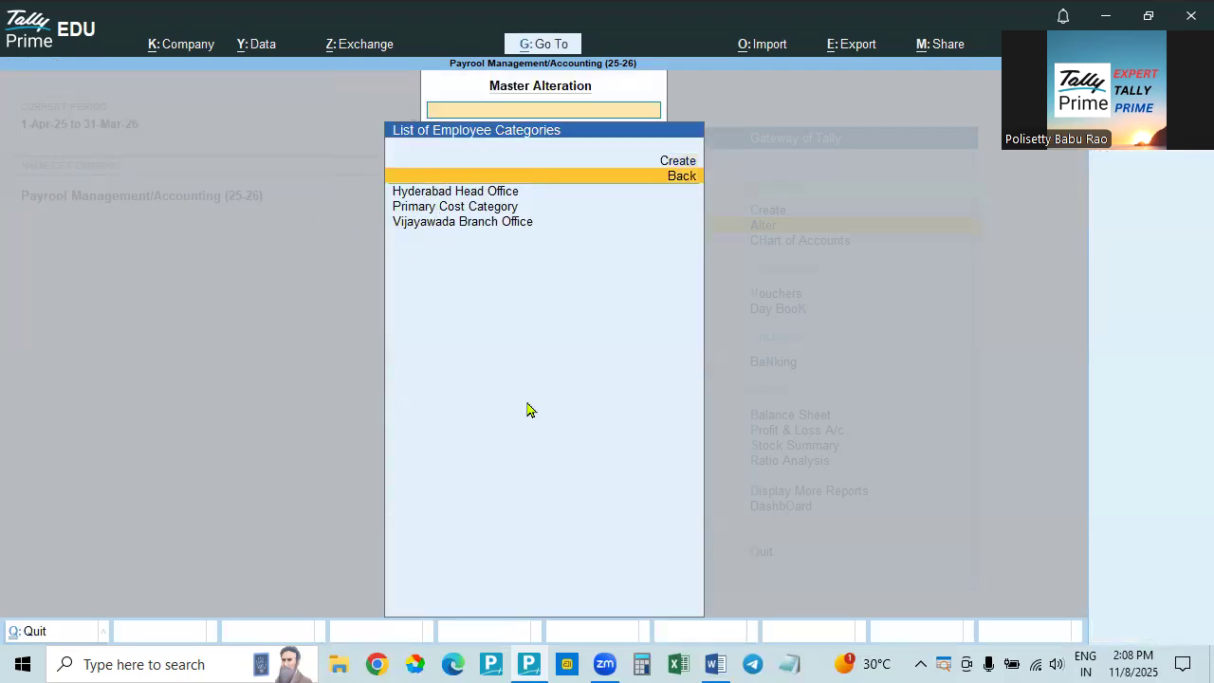
key("Up")
key("Down")
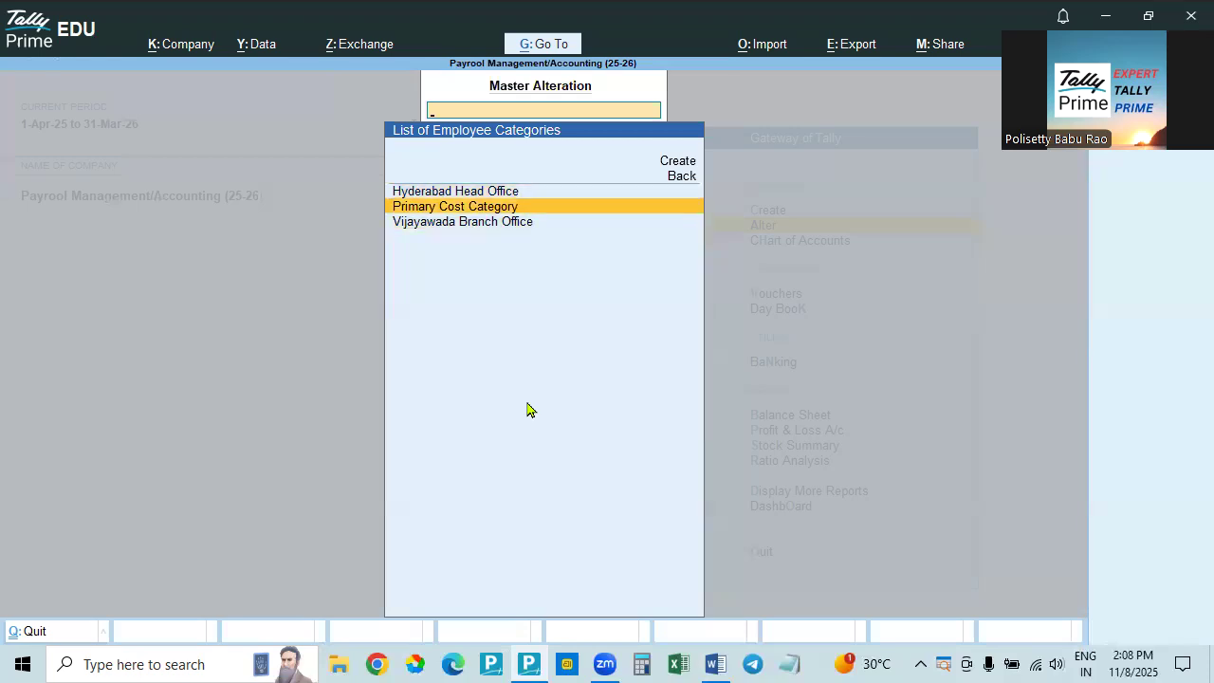
key("Escape")
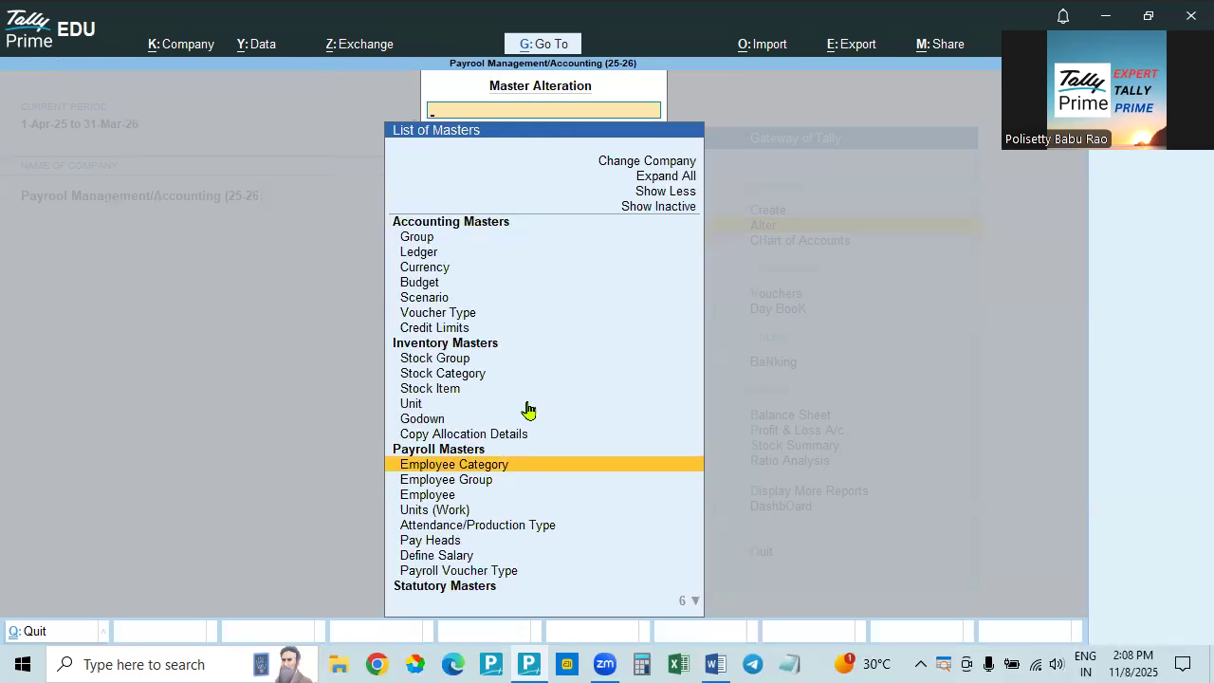
- Check the Word document's procedure steps and the departments of each office, and return to TallyPrime's Employee Group master
key("alt+Tab")
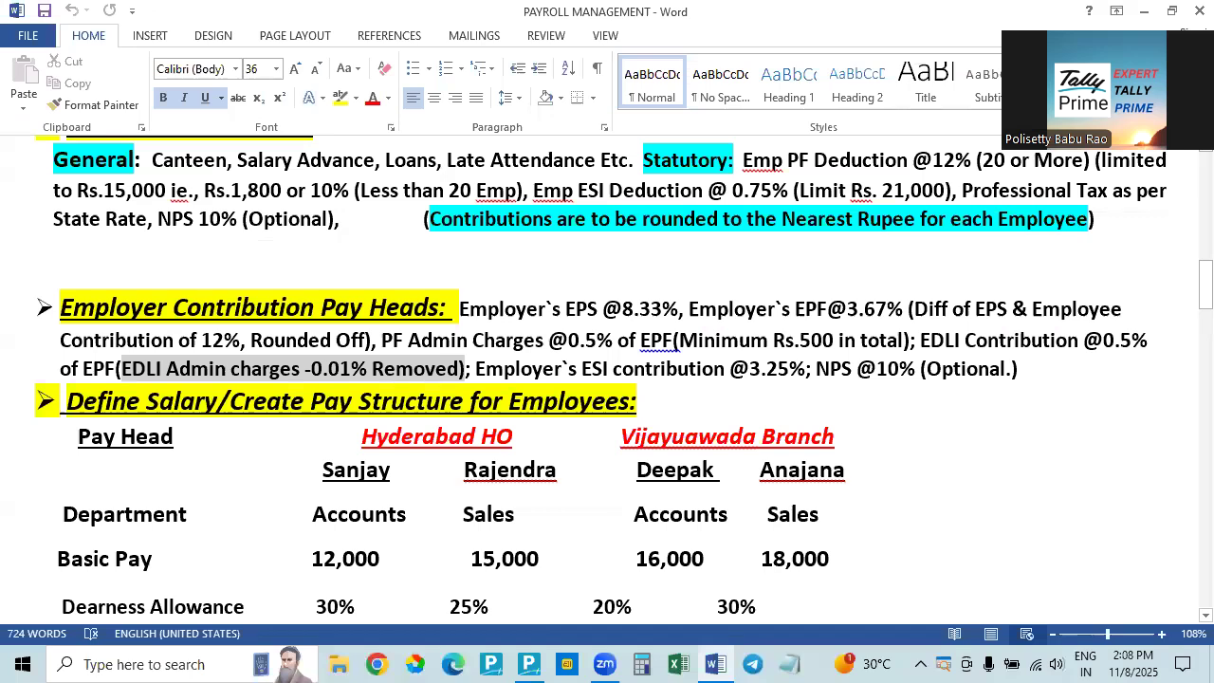
scroll(493, 445, "up", 10)
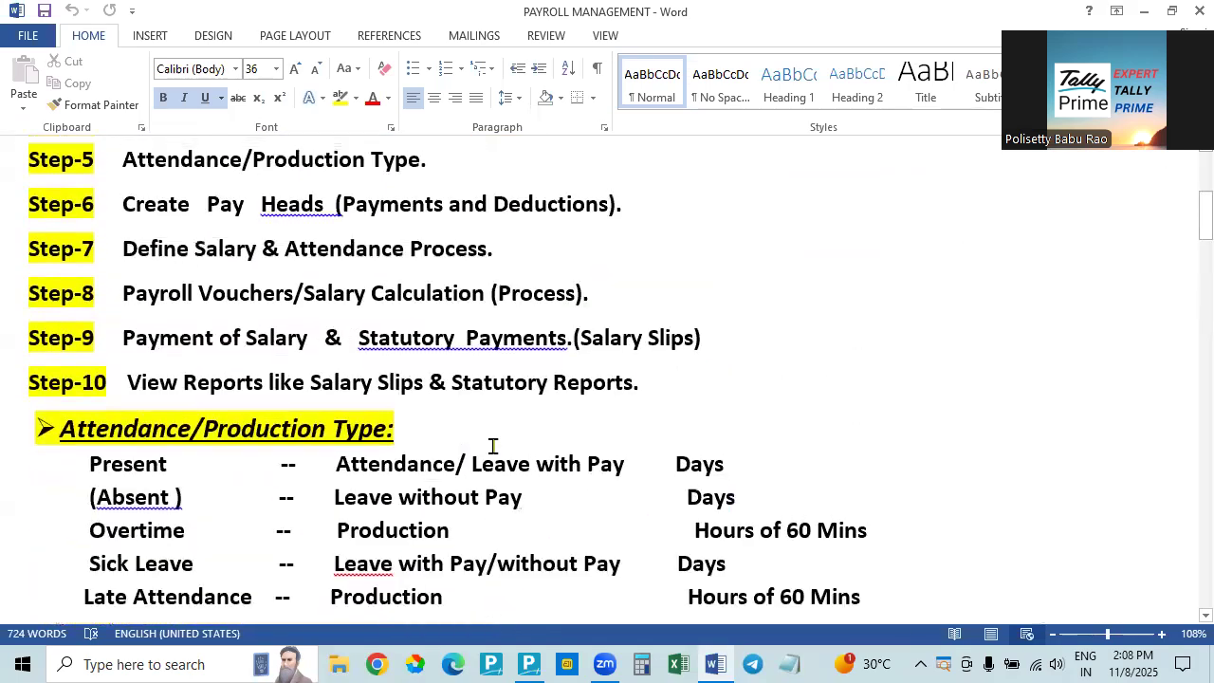
scroll(493, 446, "down", 10)
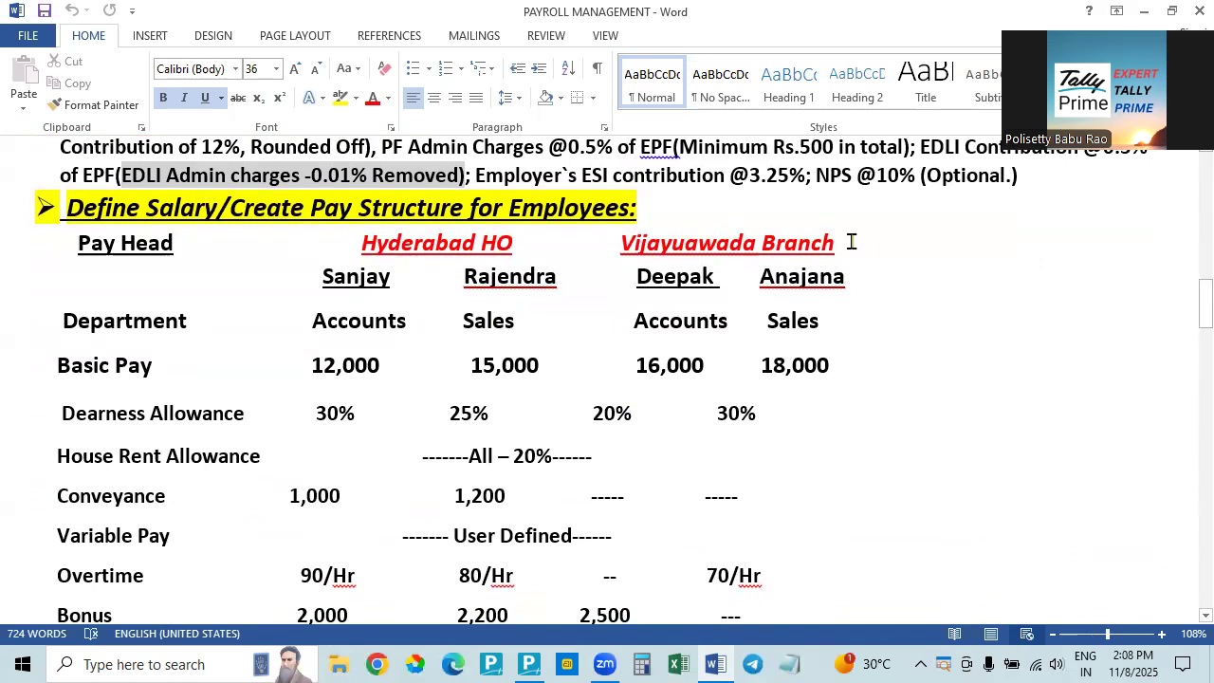
key("alt+Tab")
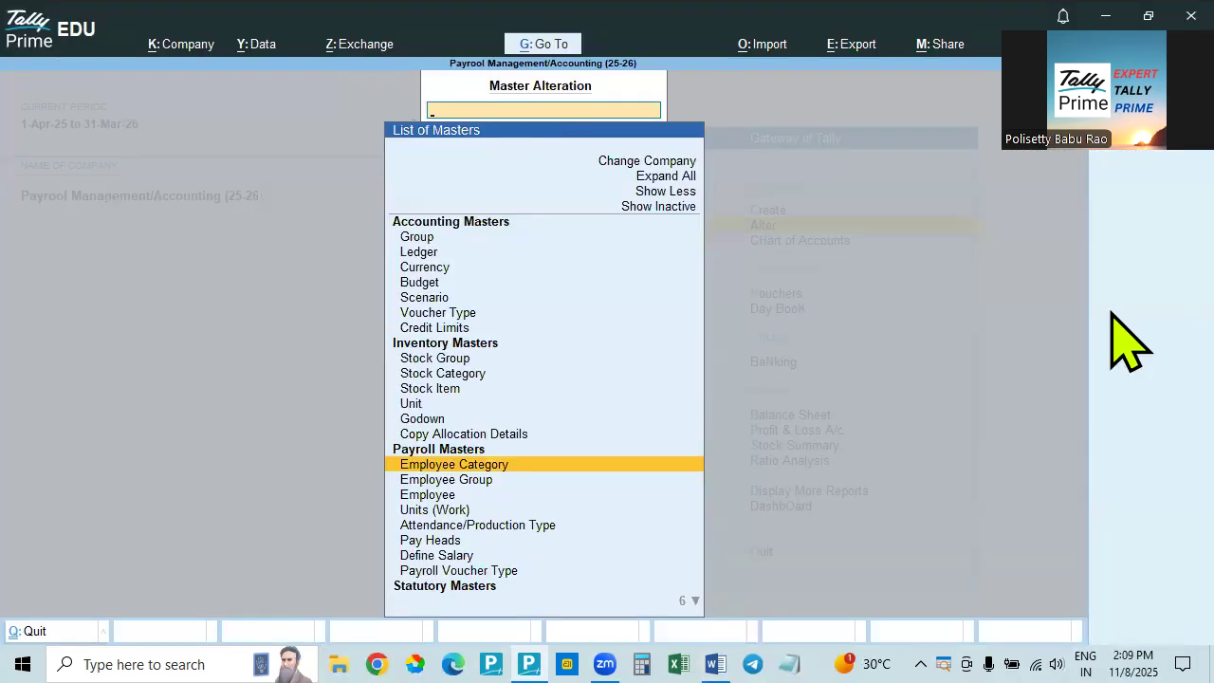
key("Down")
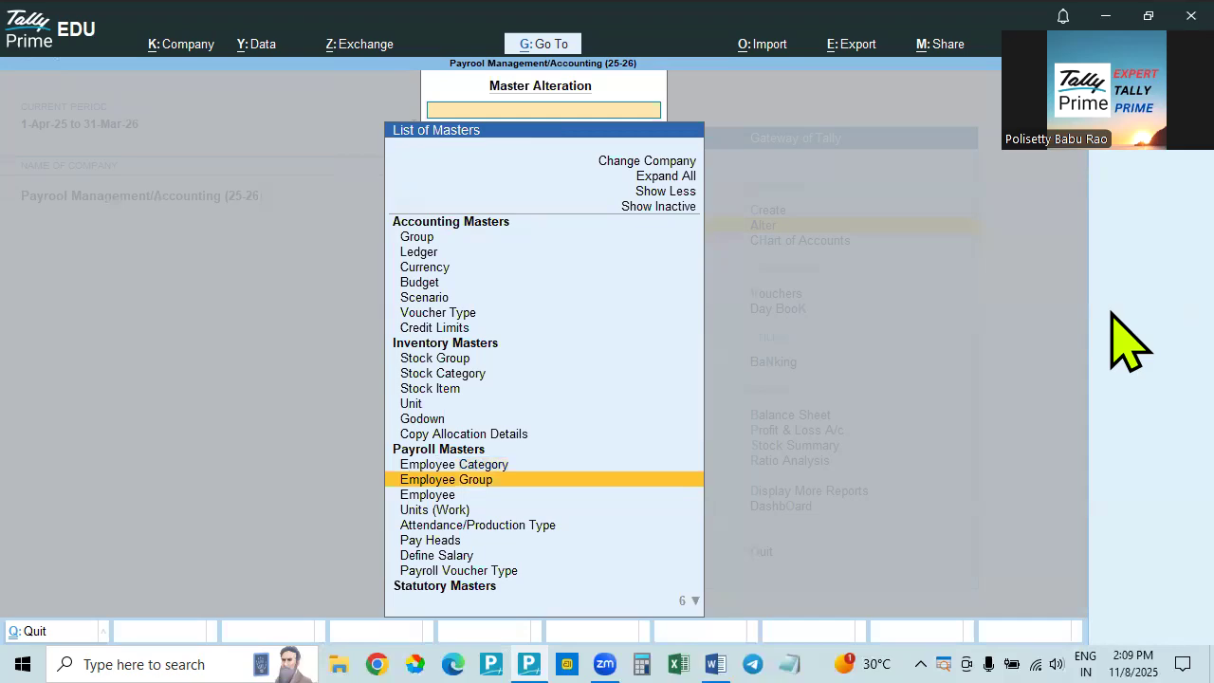
key("alt+Tab")
scroll(629, 335, "up", 15)
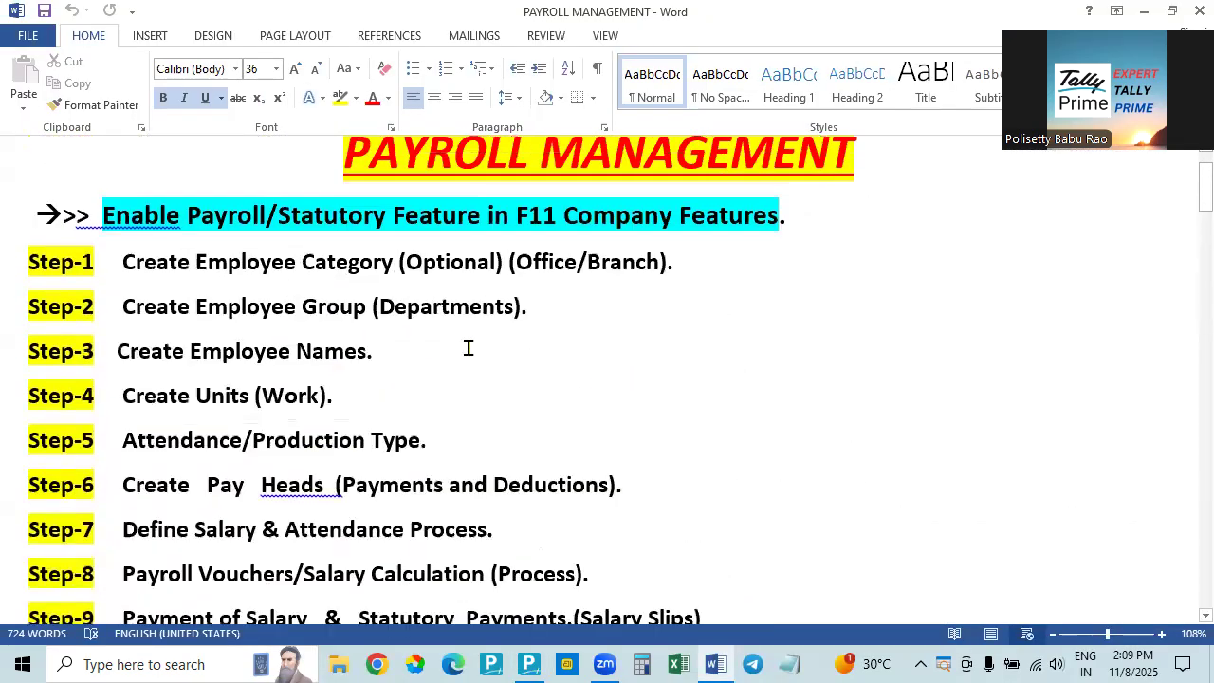
key("alt+Tab")
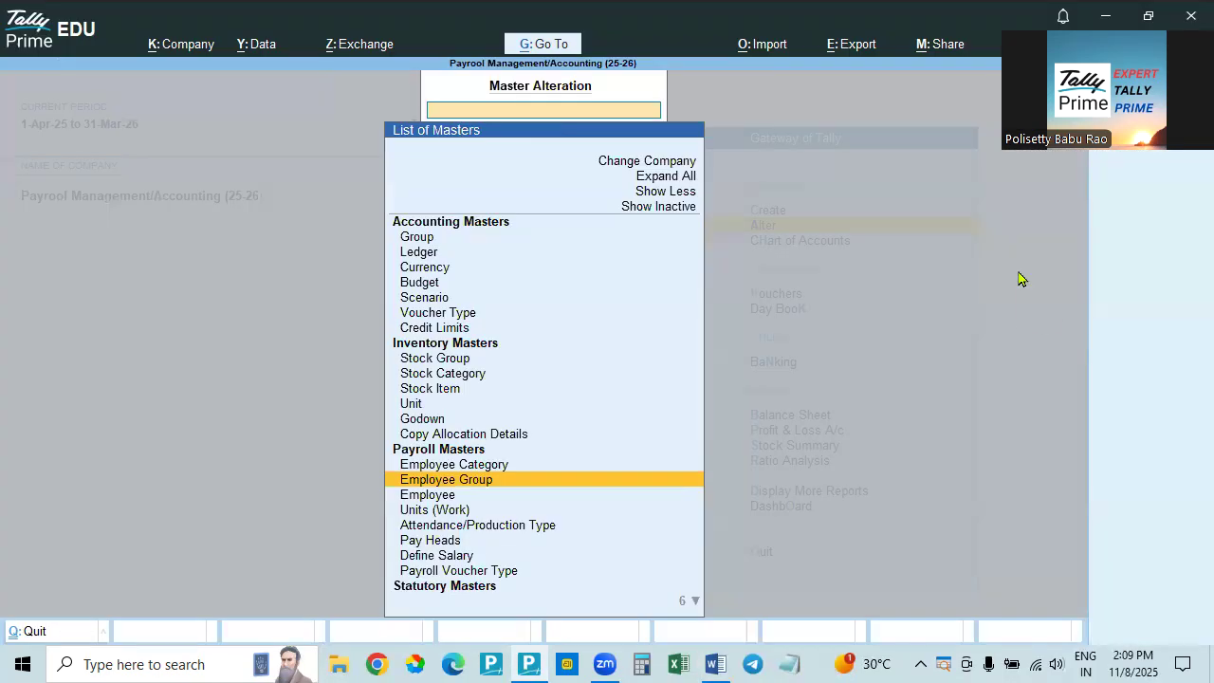
- Create the employee group Accounts Department in category Hyderabad Head Office, under Primary, with salary details set to No
key("Return")
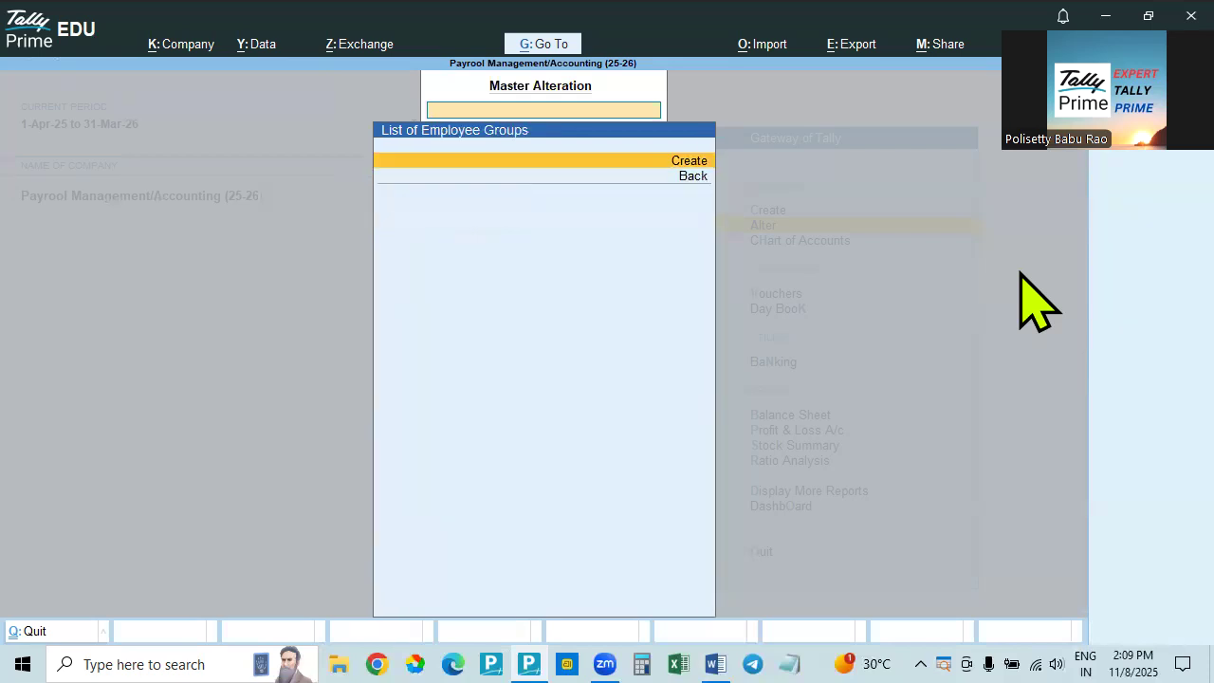
key("Return")
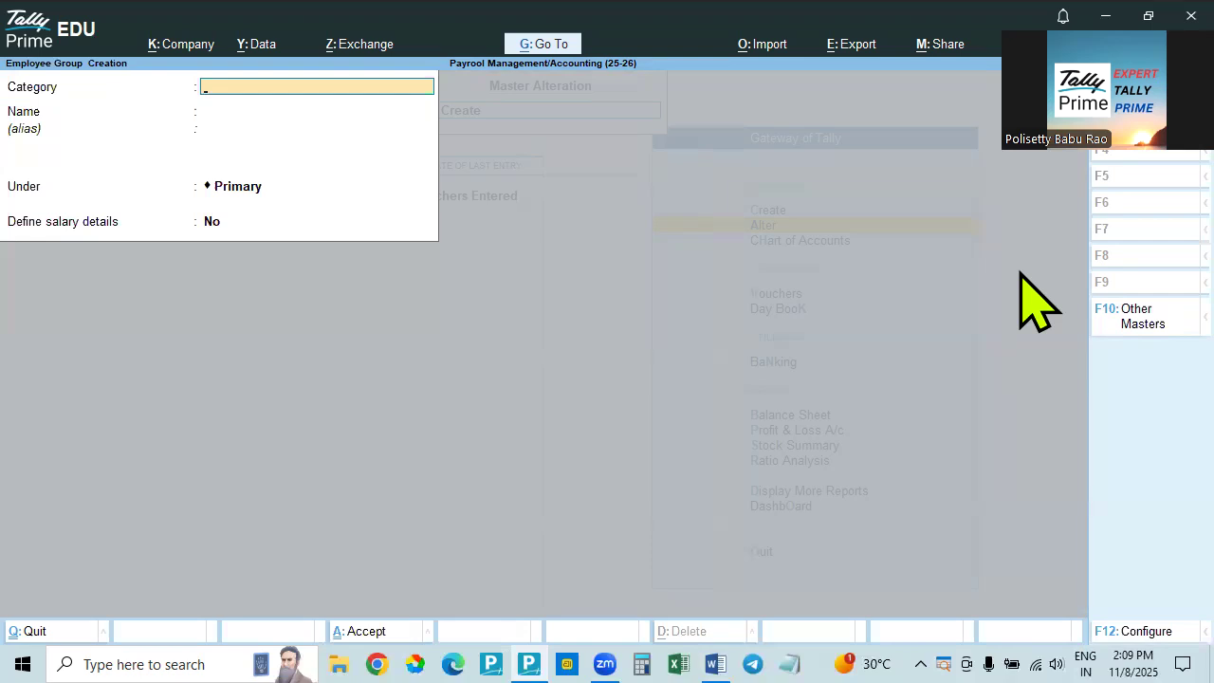
type("H")
key("Return")
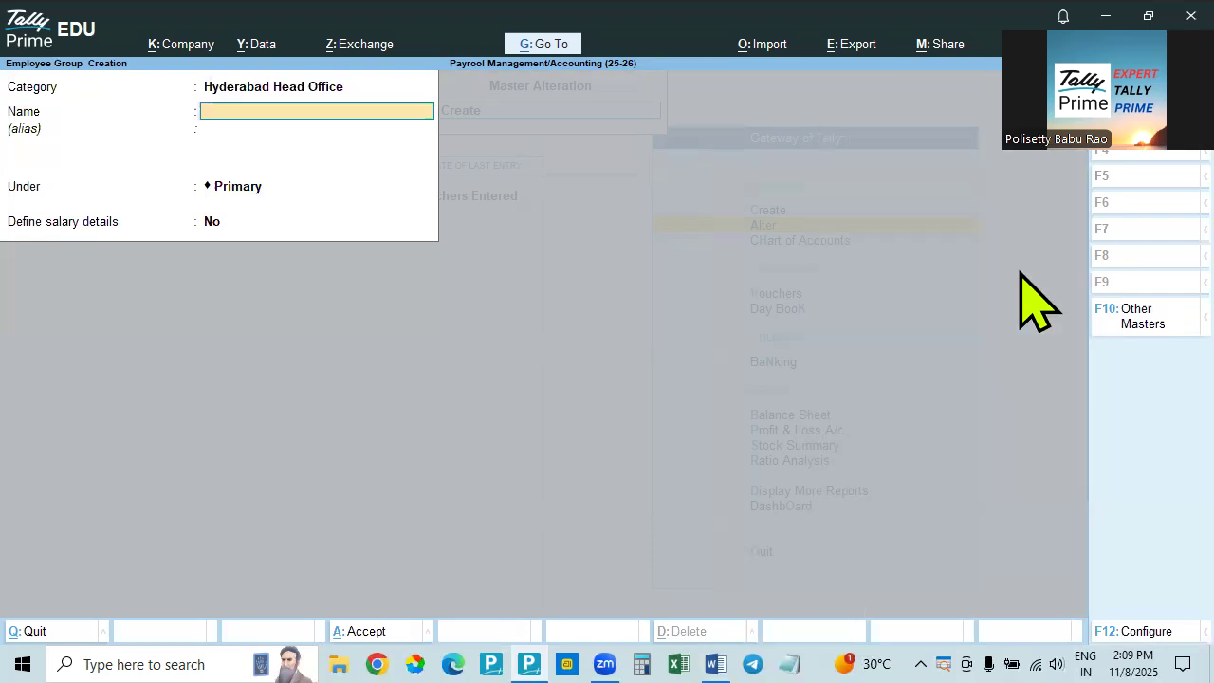
type("counts Department")
key("Return")
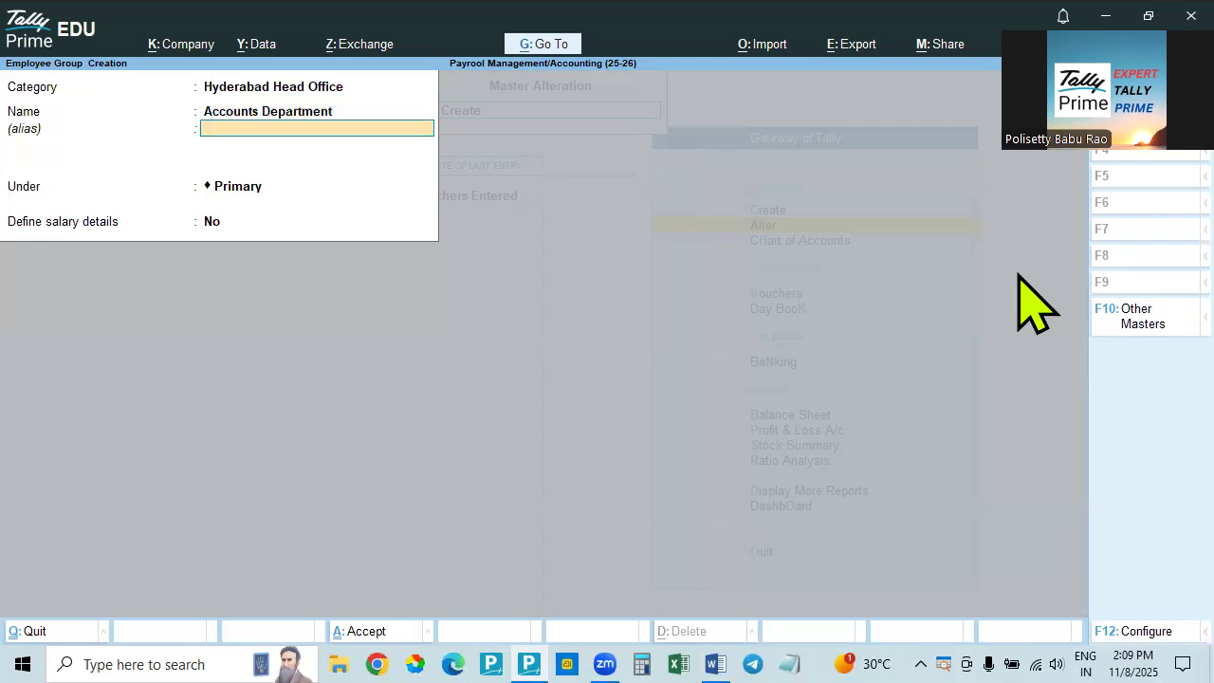
key("Return")
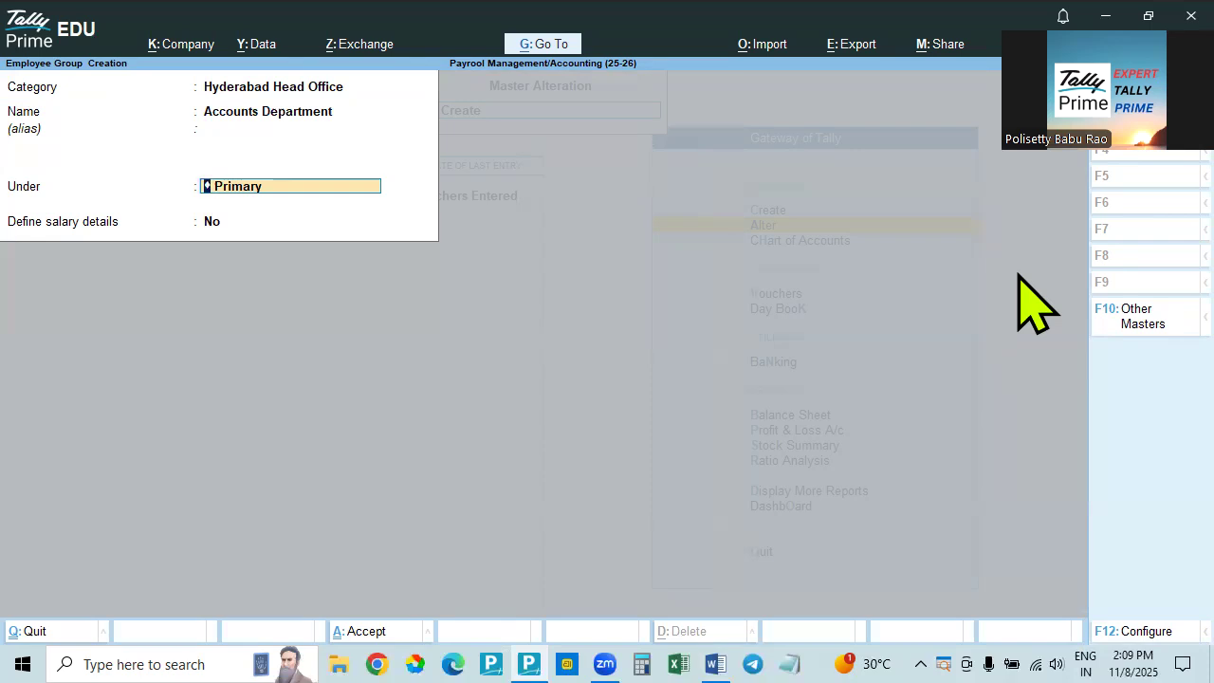
key("Return")
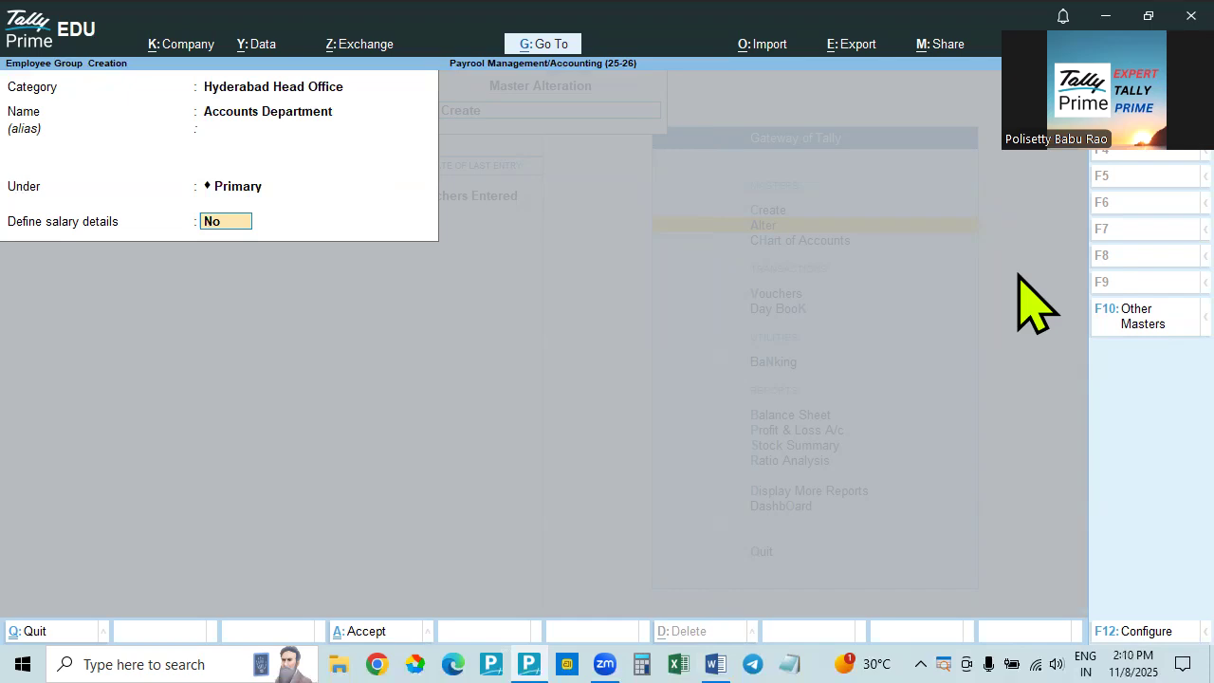
key("Return")
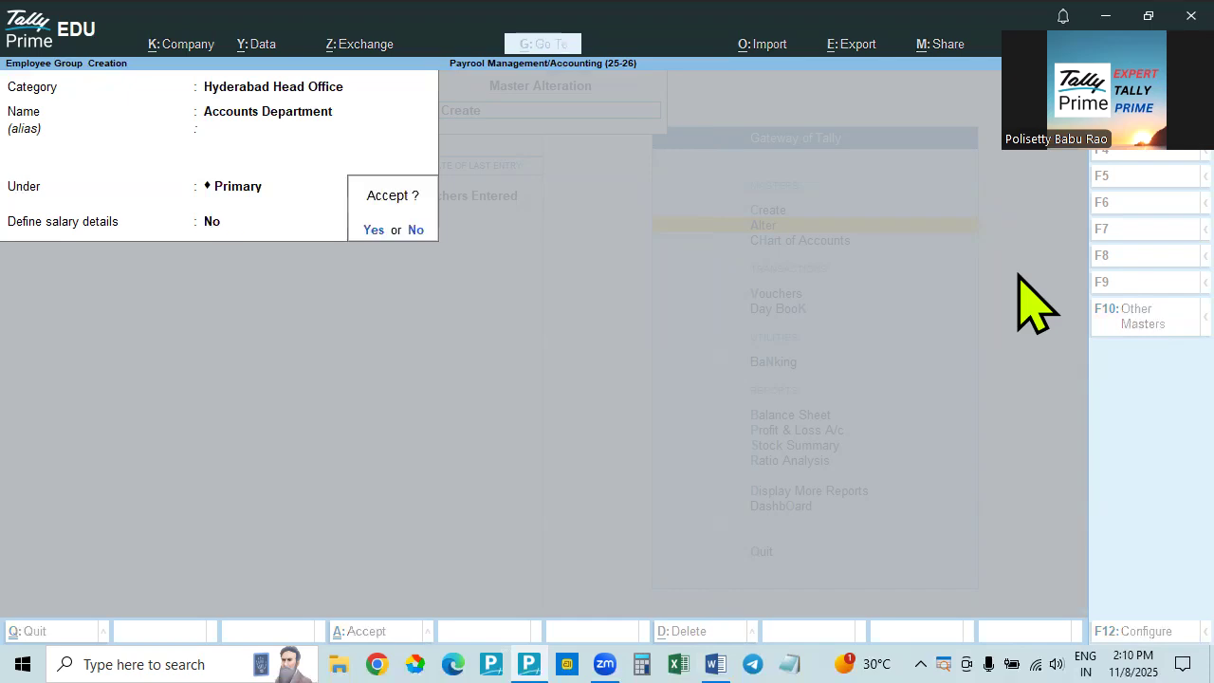
key("Return")
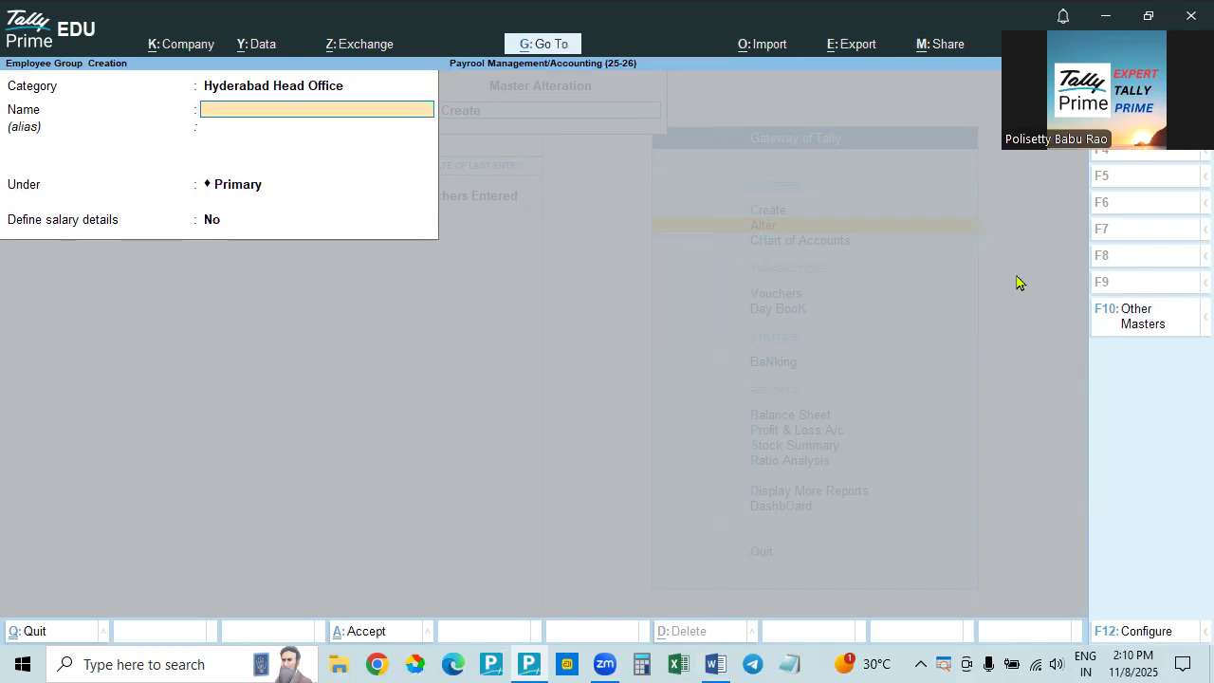
- Create the employee group Sales Department for Hyderabad Head Office, under Primary without salary details, and leave group creation
type("Sales Depa")
type("r;Tment")
key("BackSpace")
key("BackSpace")
key("BackSpace")
key("BackSpace")
key("BackSpace")
key("BackSpace")
type("tment")
key("Return")
key("Return")
key("Return")
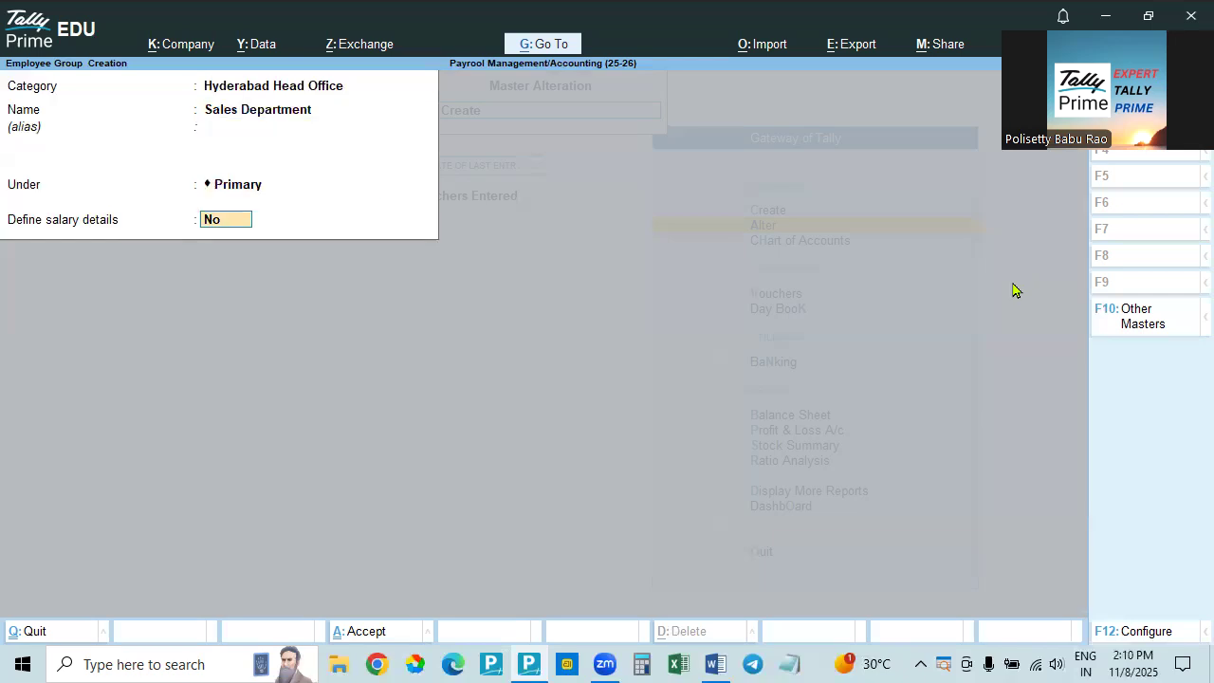
key("Return")
key("Return")
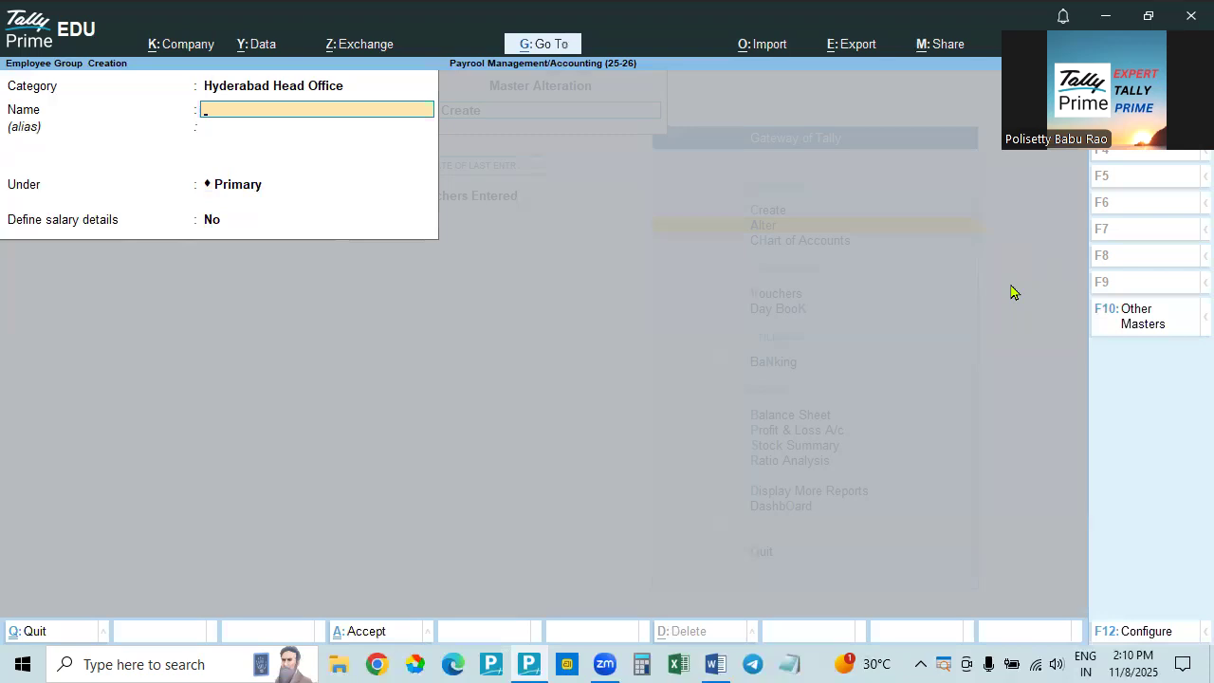
key("Escape")
key("Return")
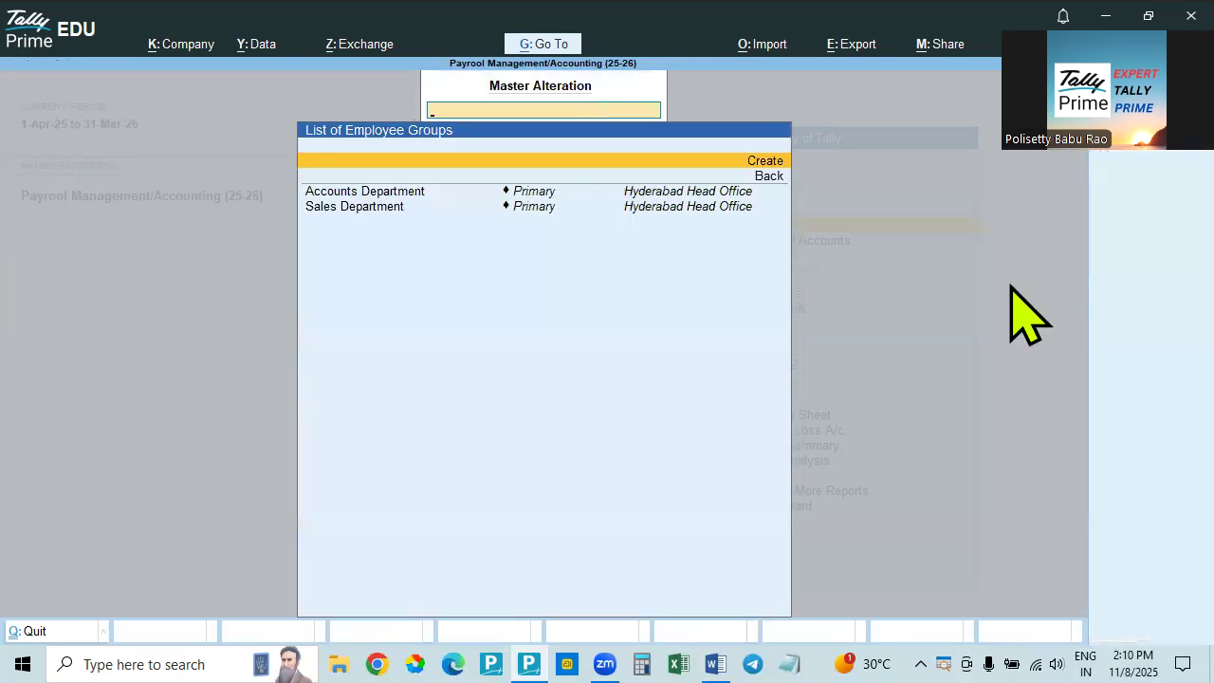
- Review the department entries in the list of employee groups
key("Down")
key("Down")
key("Down")
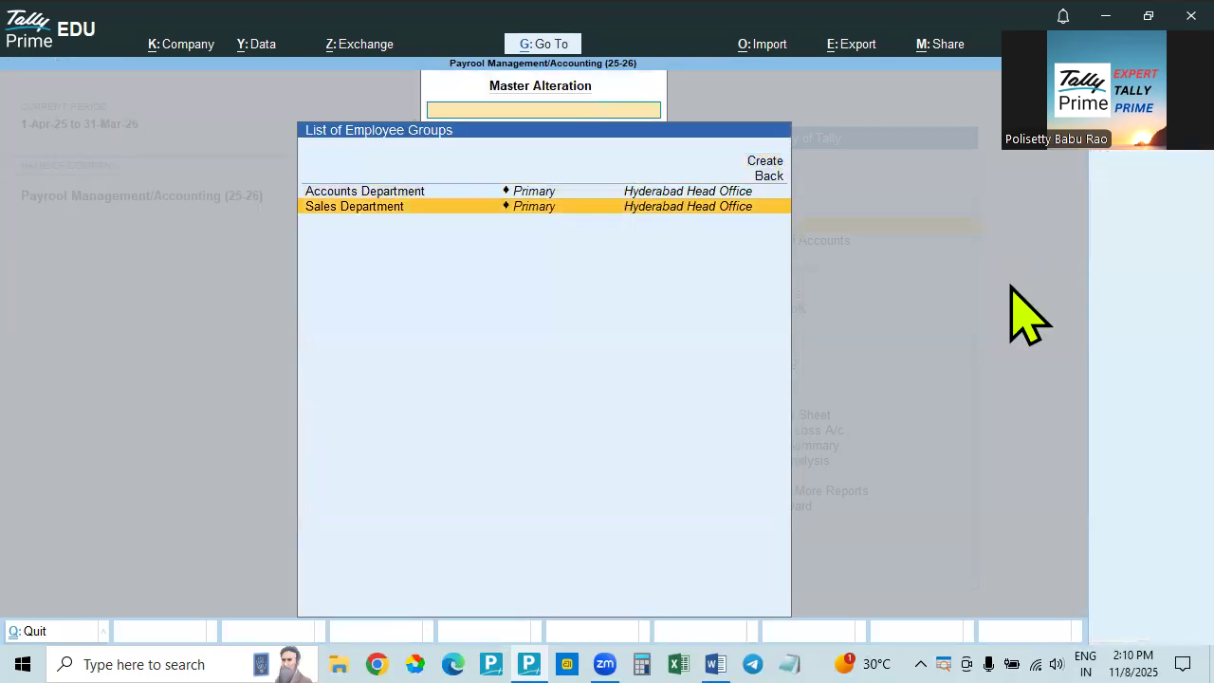
- Start a new employee group in category Vijayawada Branch Office and try to name it Accounts Department
key("Down")
key("Return")
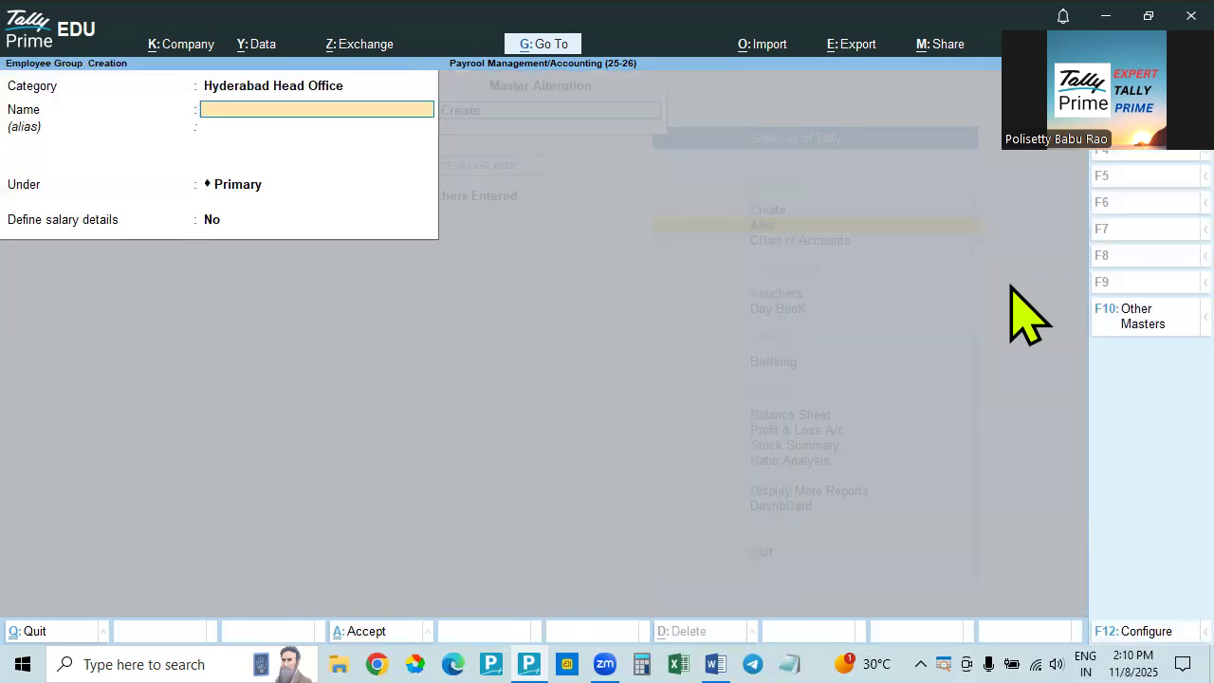
key("BackSpace")
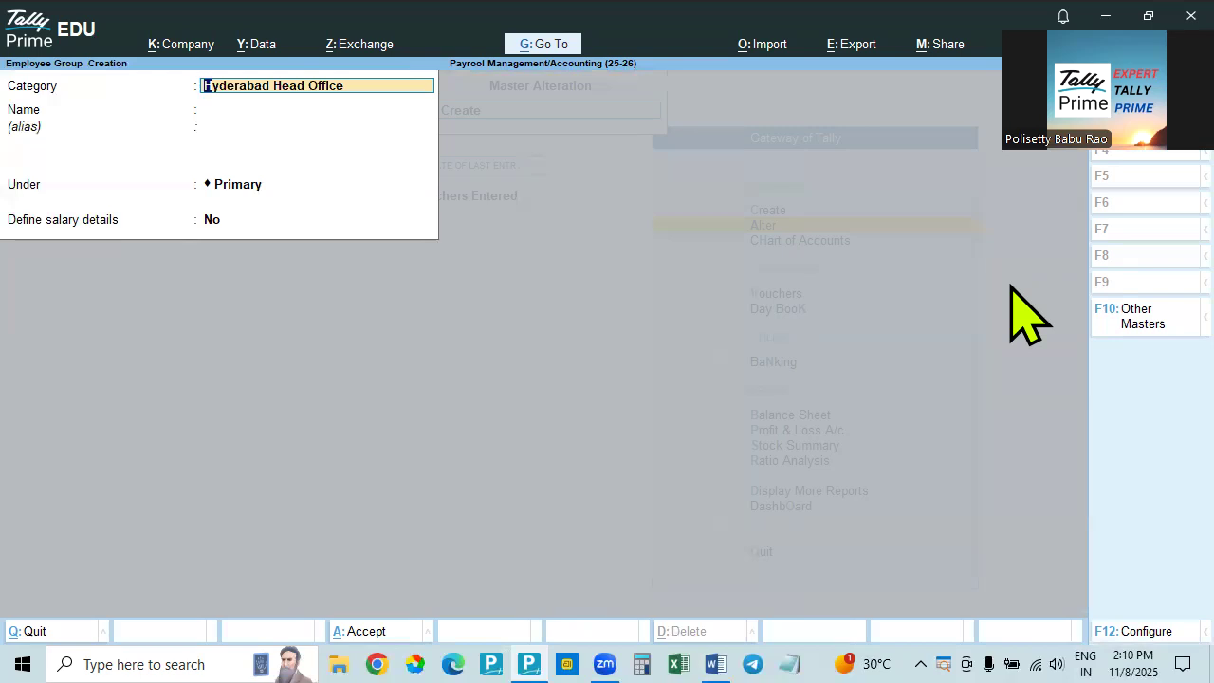
type("V")
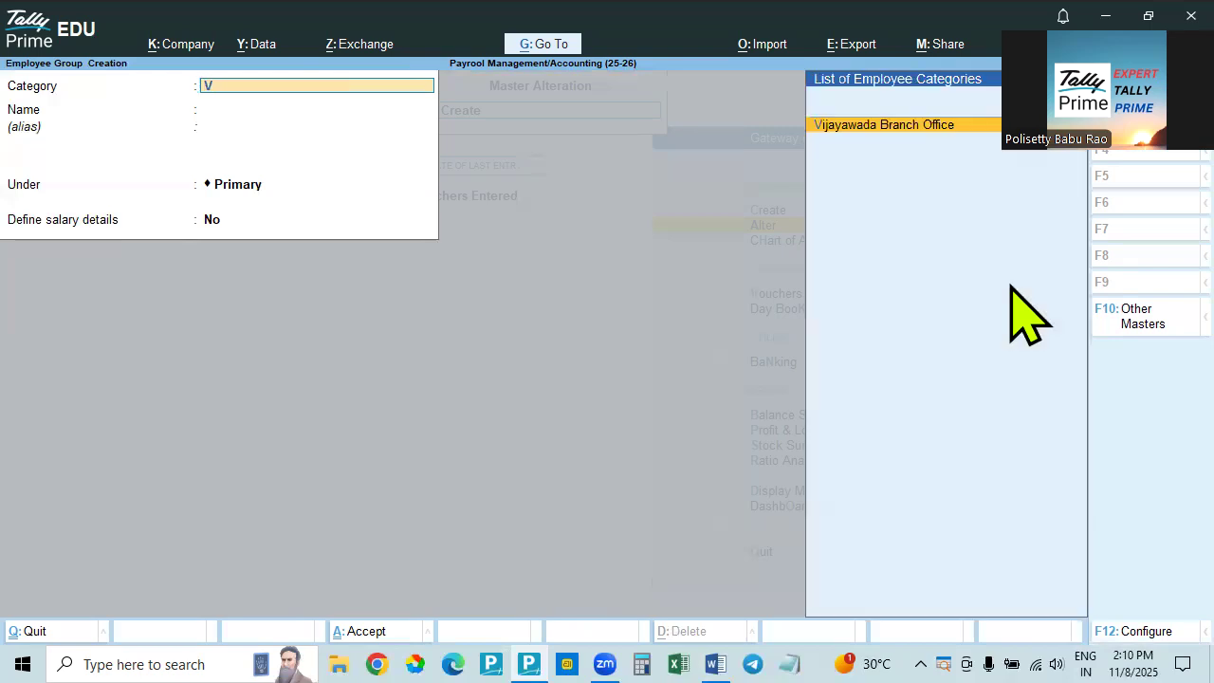
key("Return")
type("Accounts")
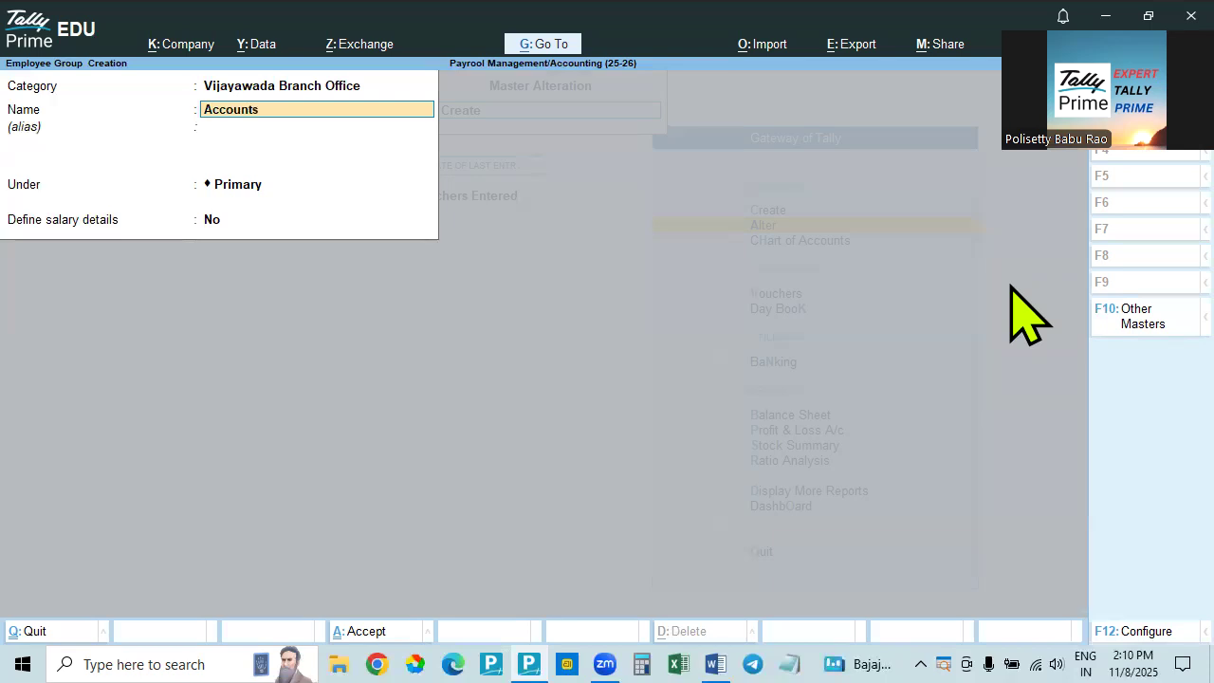
type(" Department")
key("Return")
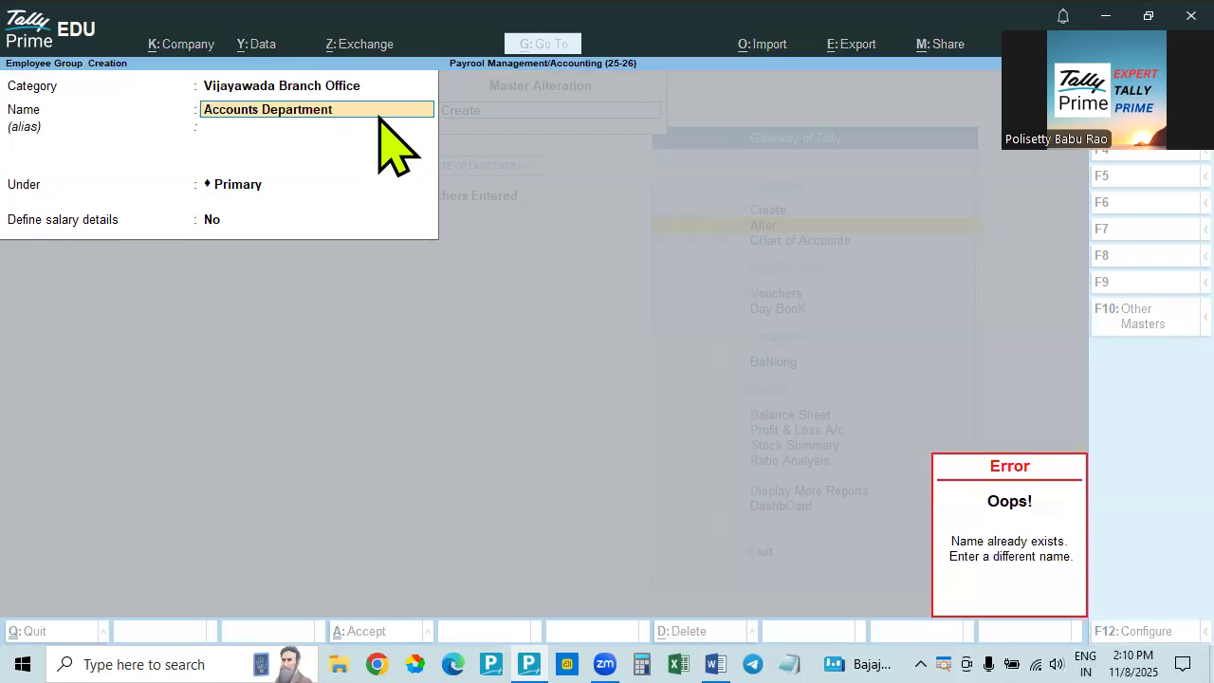
key("Escape")
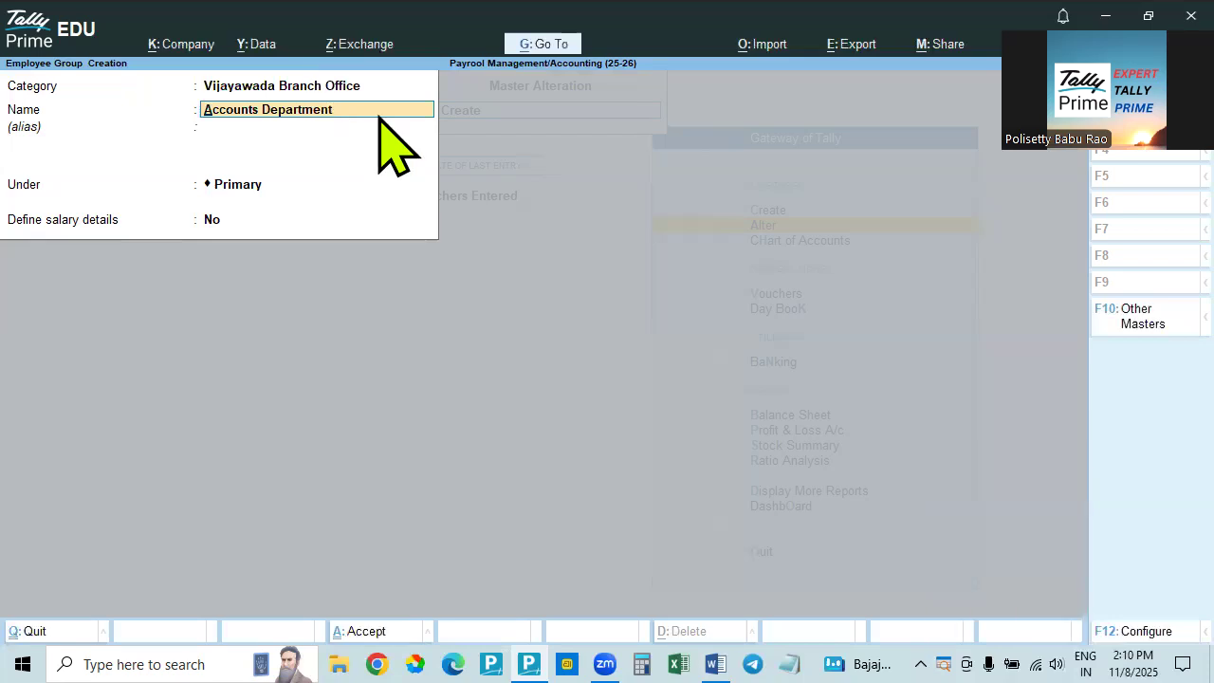
- Rename the new Vijayawada Branch Office group Accounts Dept., and save it under Primary with salary details set to No
key("BackSpace")
key("BackSpace")
key("BackSpace")
key("BackSpace")
key("BackSpace")
key("Return")
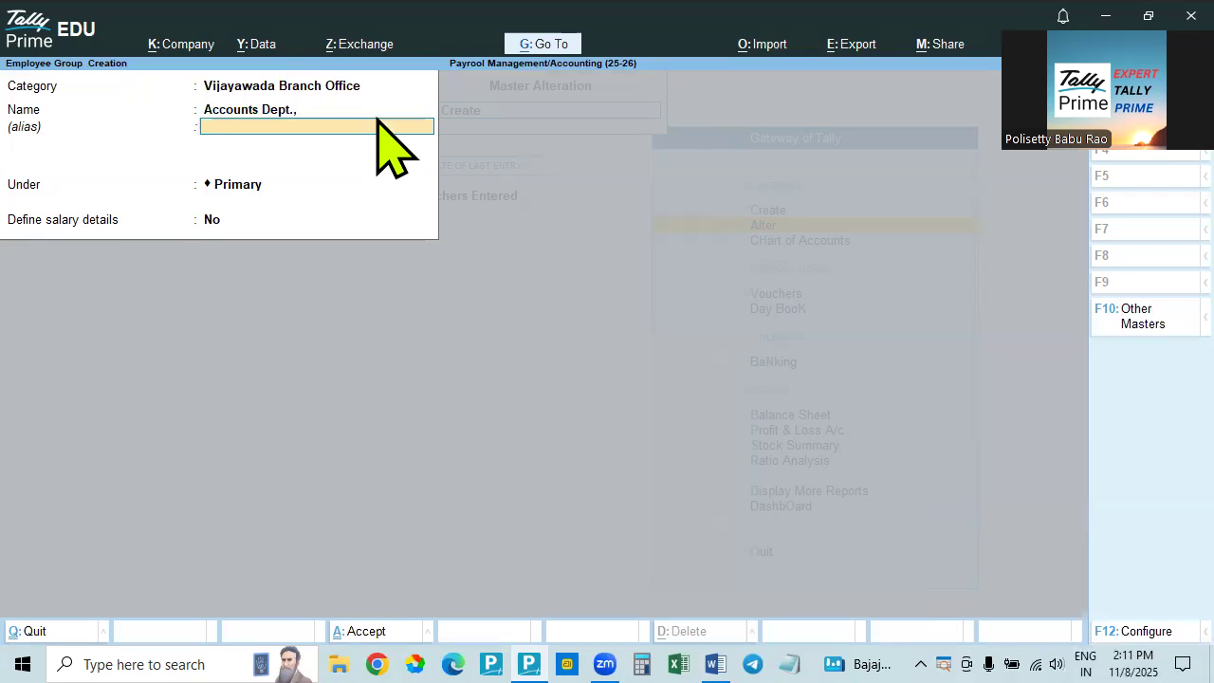
key("Return")
key("Return")
key("Return")
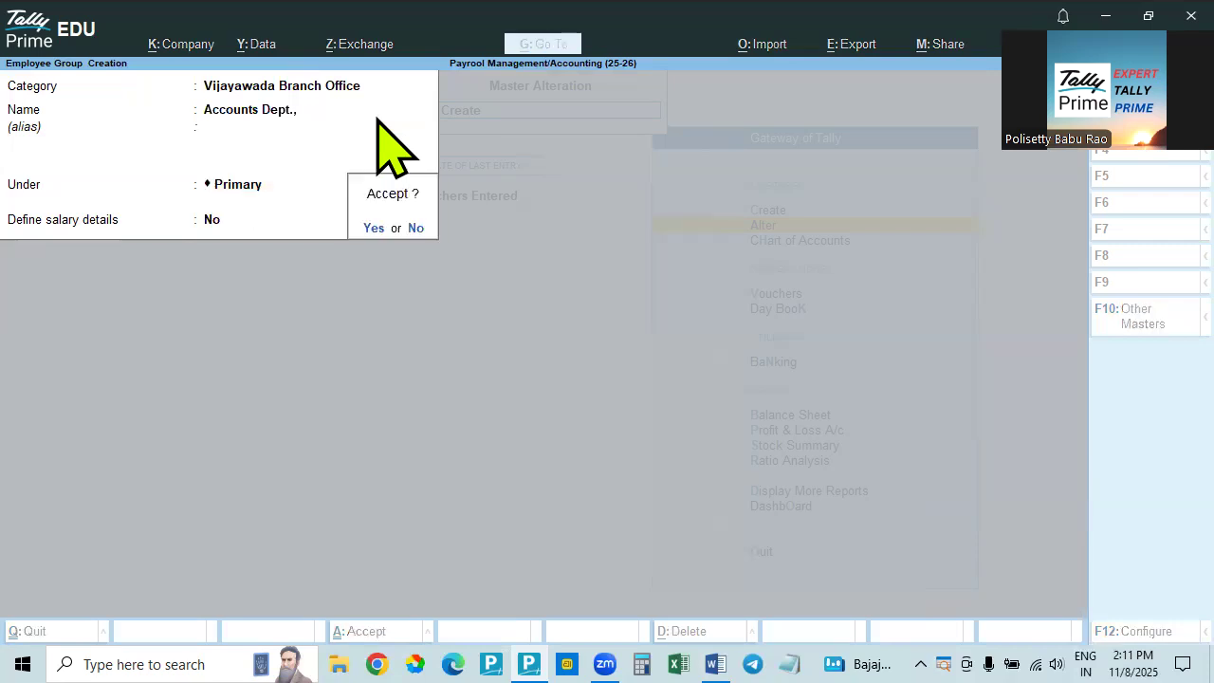
key("Return")
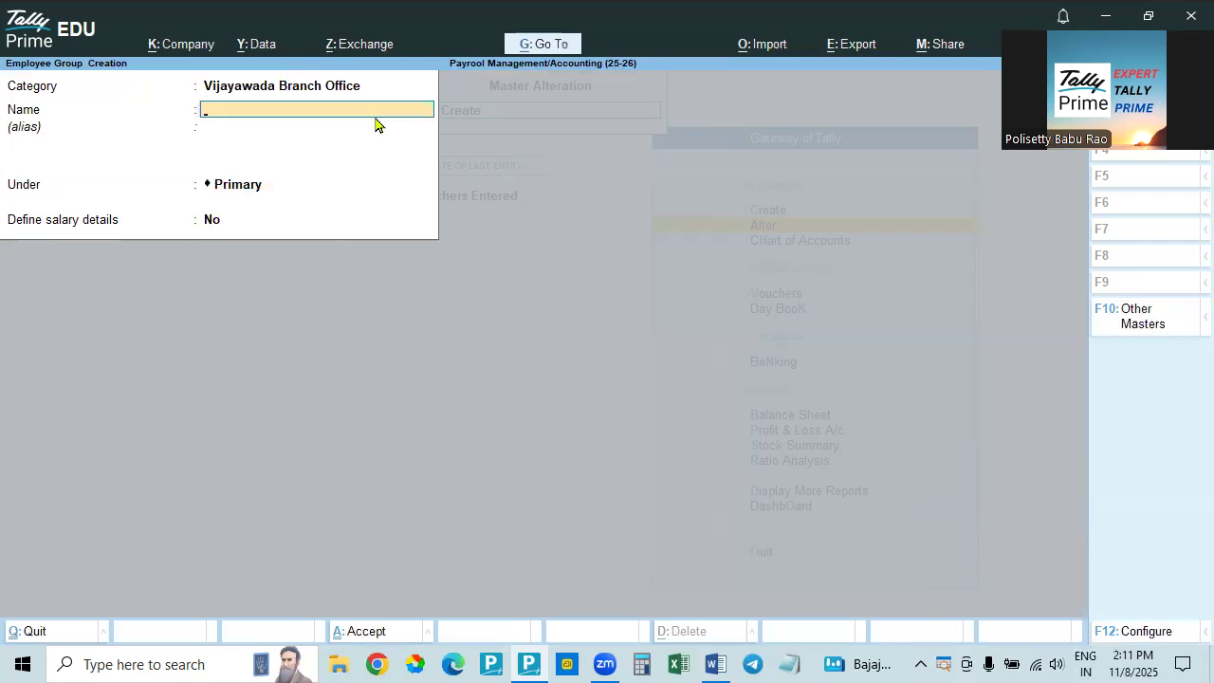
- Create the employee group Sales Dept., for Vijayawada Branch Office, under Primary without salary details, and leave group creation
type("Sales Dept.,")
key("Return")
key("Return")
key("Return")
key("Return")
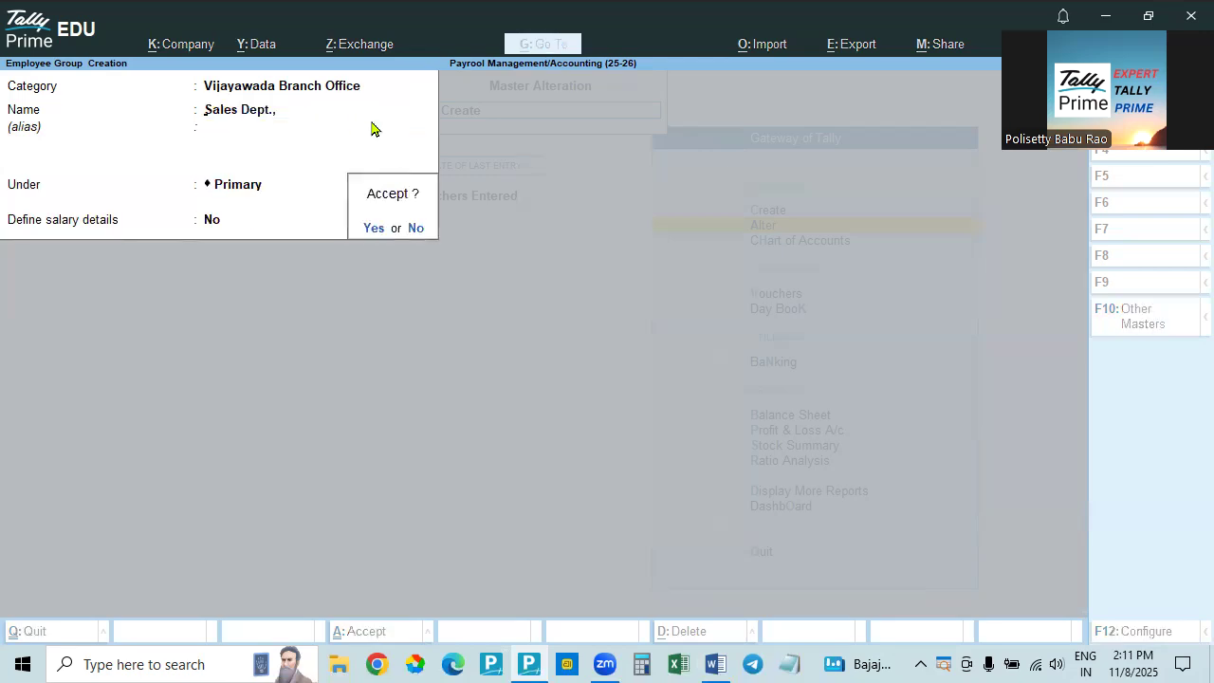
key("Return")
key("Escape")
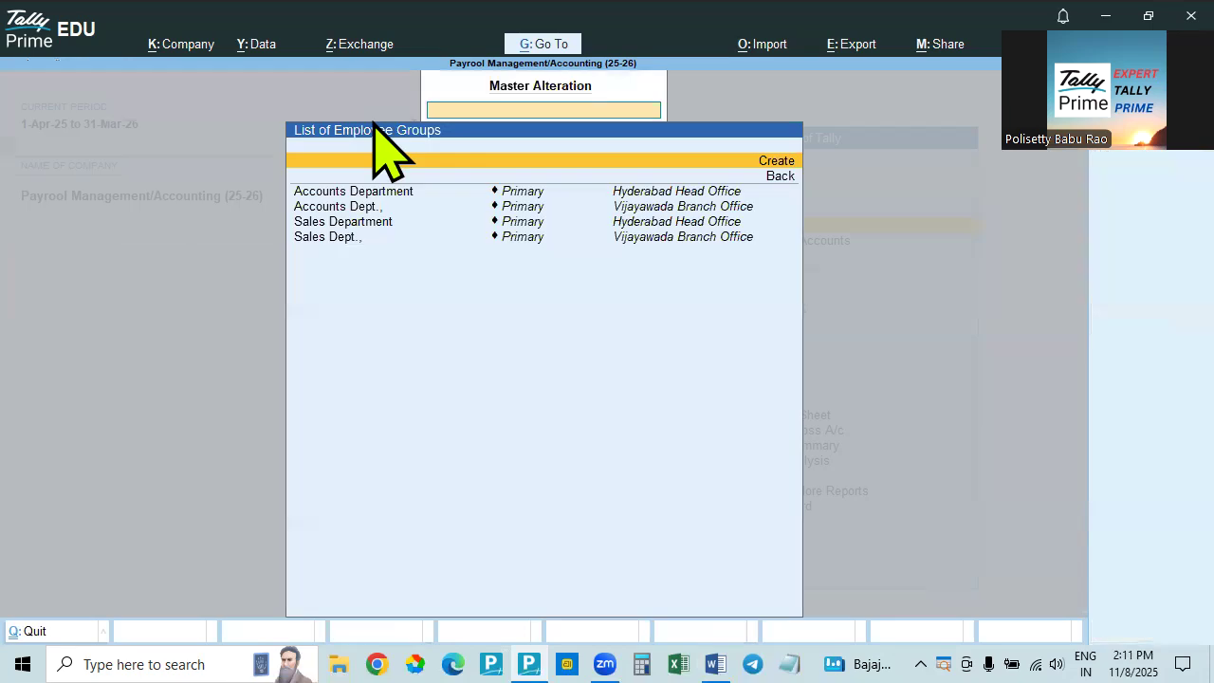
- Review the office entries in the list of employee categories and return to the list of masters
key("BackSpace")
key("Up")
key("Return")
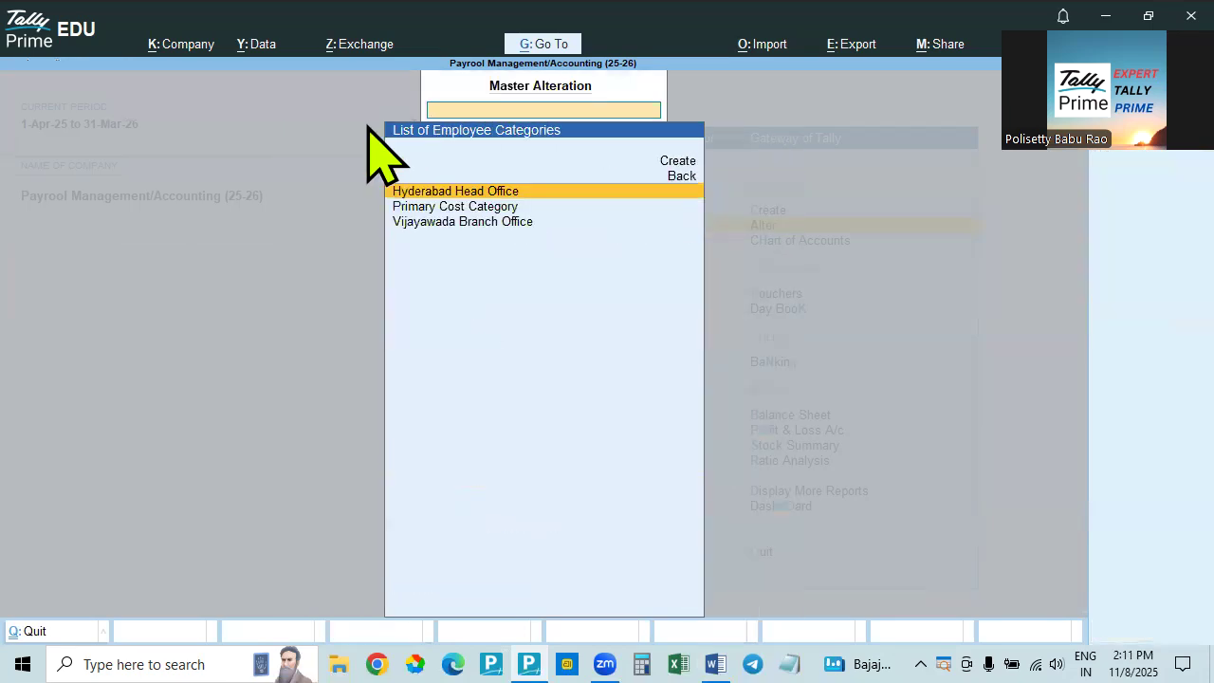
key("Down")
key("Down")
key("Down")
key("Down")
key("Down")
key("Up")
key("Up")
key("Down")
key("Down")
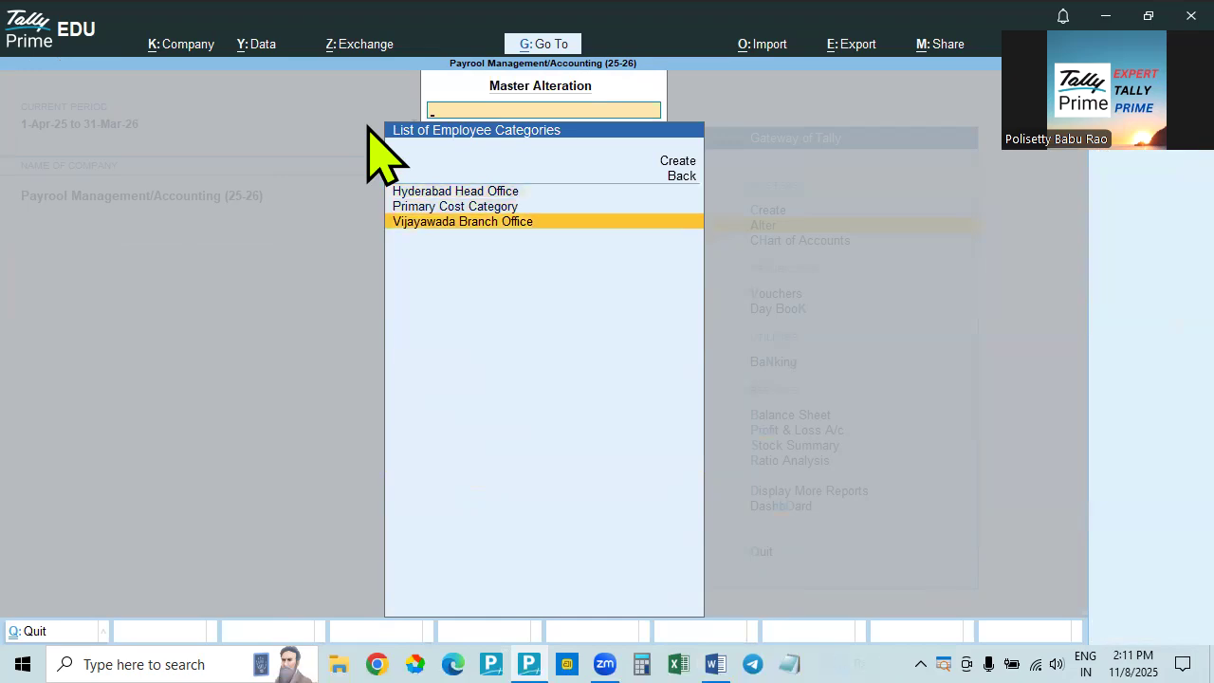
key("Escape")
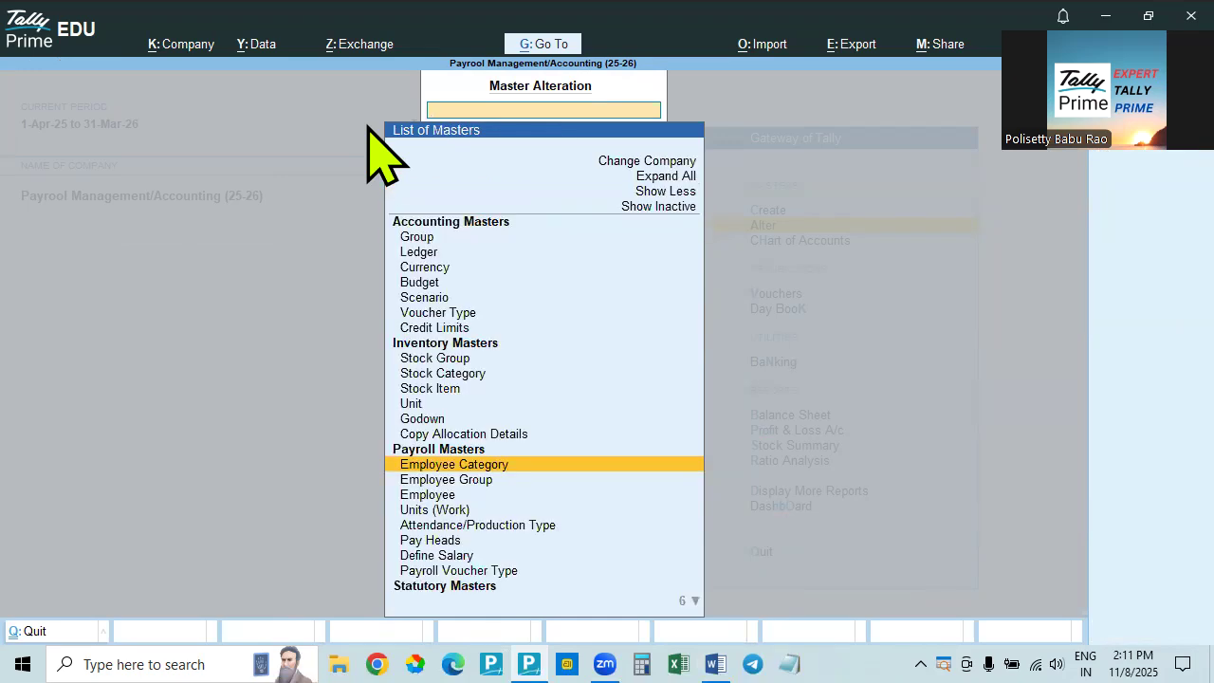
- Review the department groups of both offices in the list of employee groups and go back to the Gateway of Tally
key("Down")
key("Return")
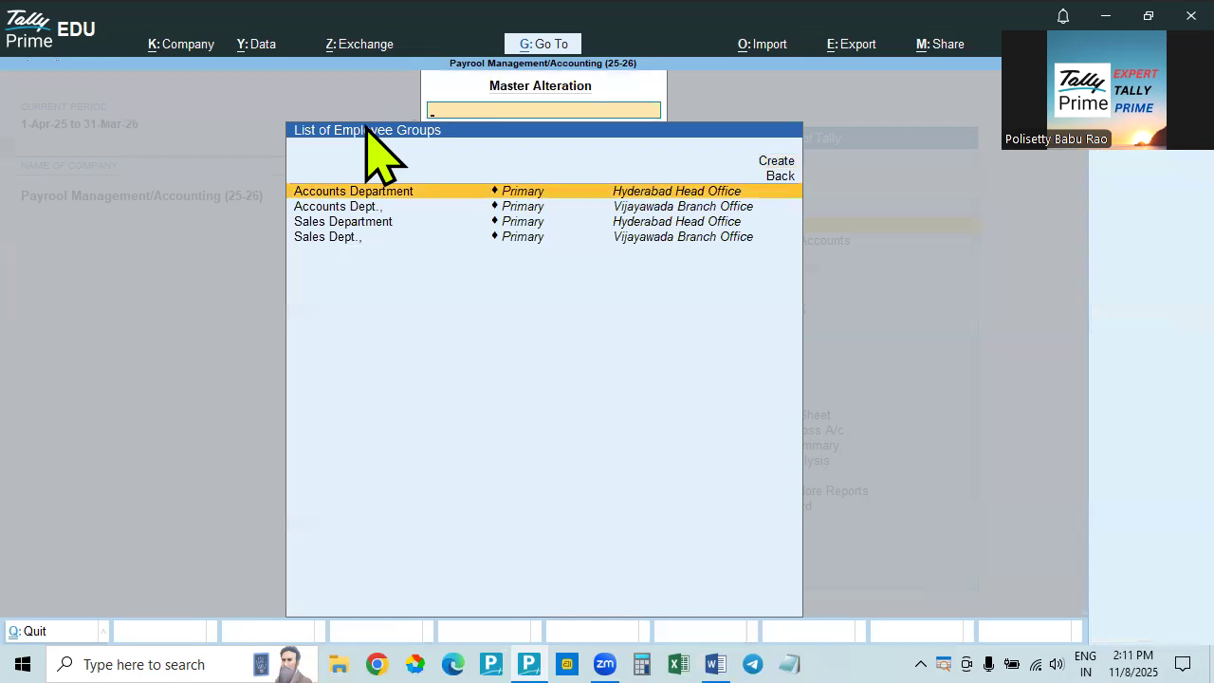
key("Escape")
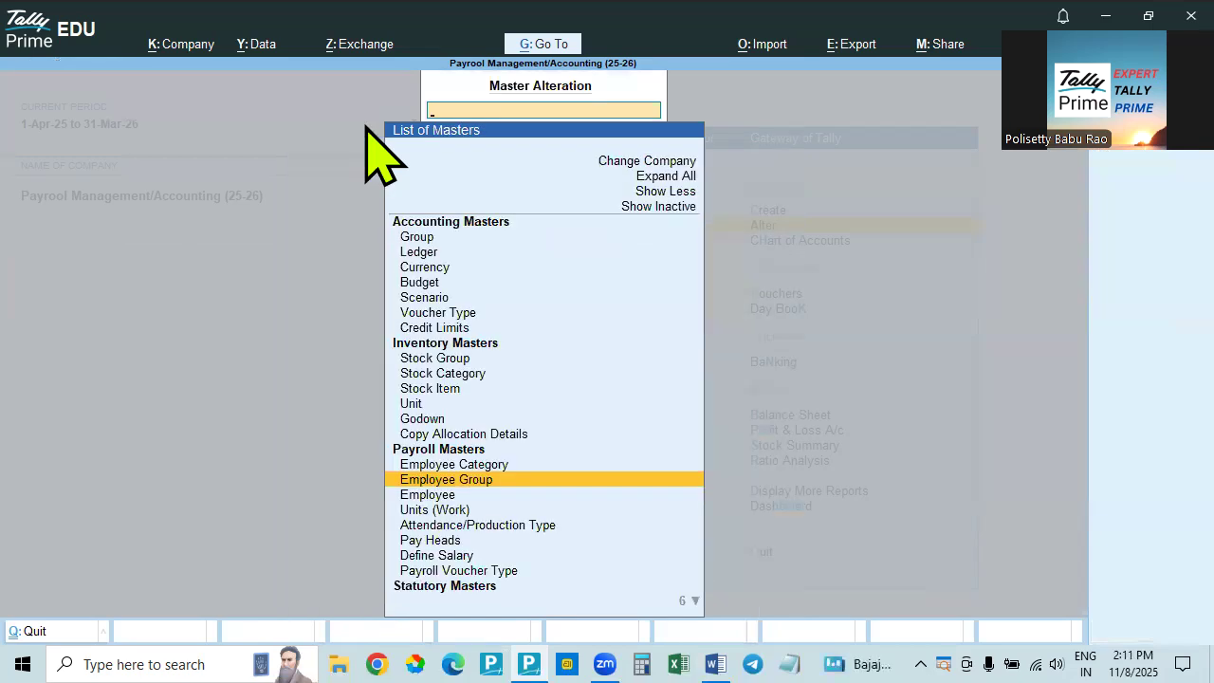
key("Return")
key("Down")
key("Up")
key("Down")
key("Down")
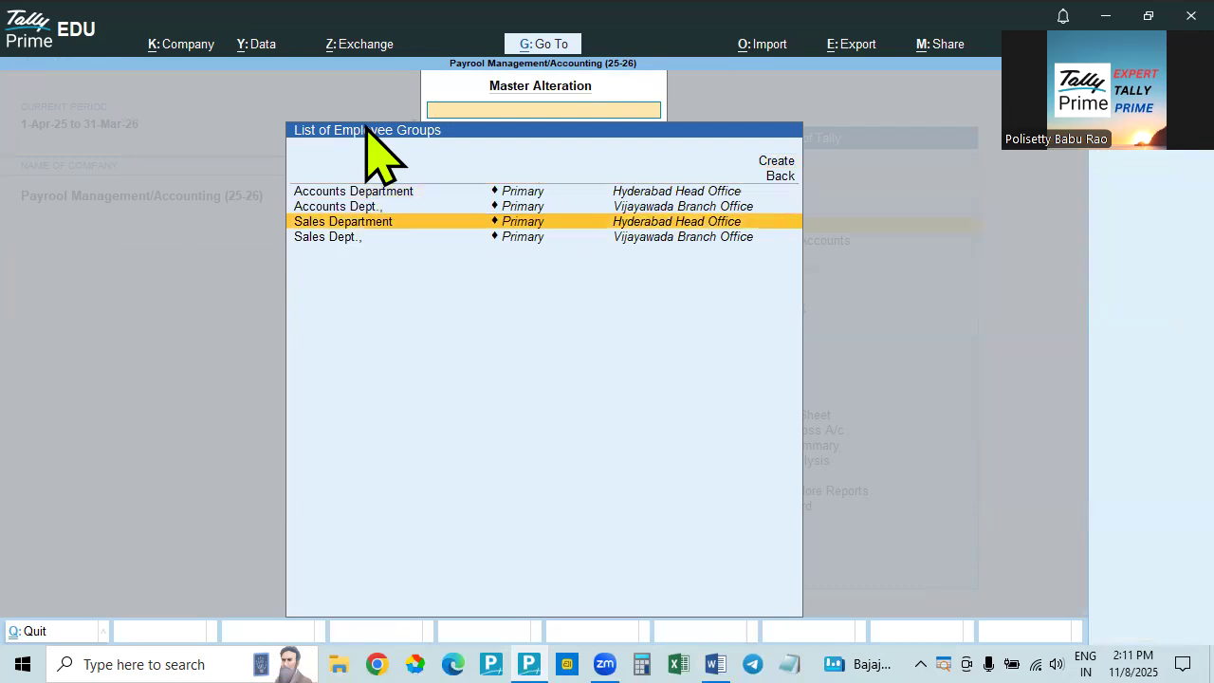
key("Up")
key("Up")
key("Down")
key("Down")
key("Up")
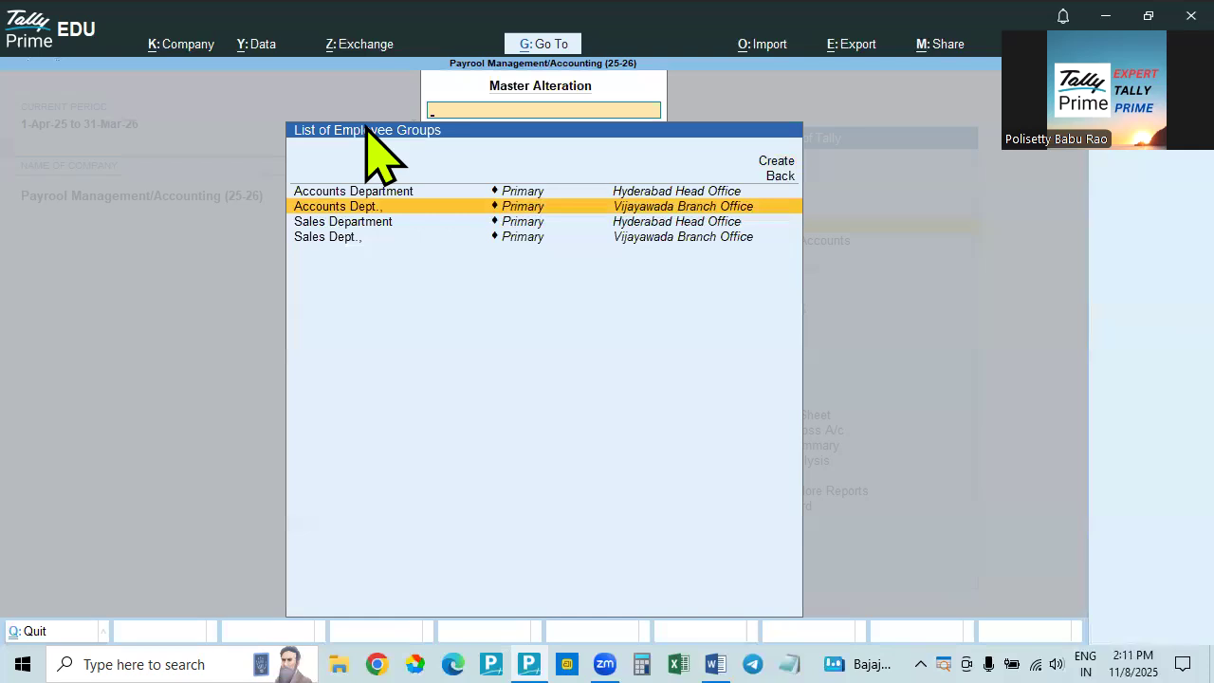
key("Down")
key("Down")
key("Up")
key("Up")
key("Up")
key("Down")
key("Escape")
key("Escape")
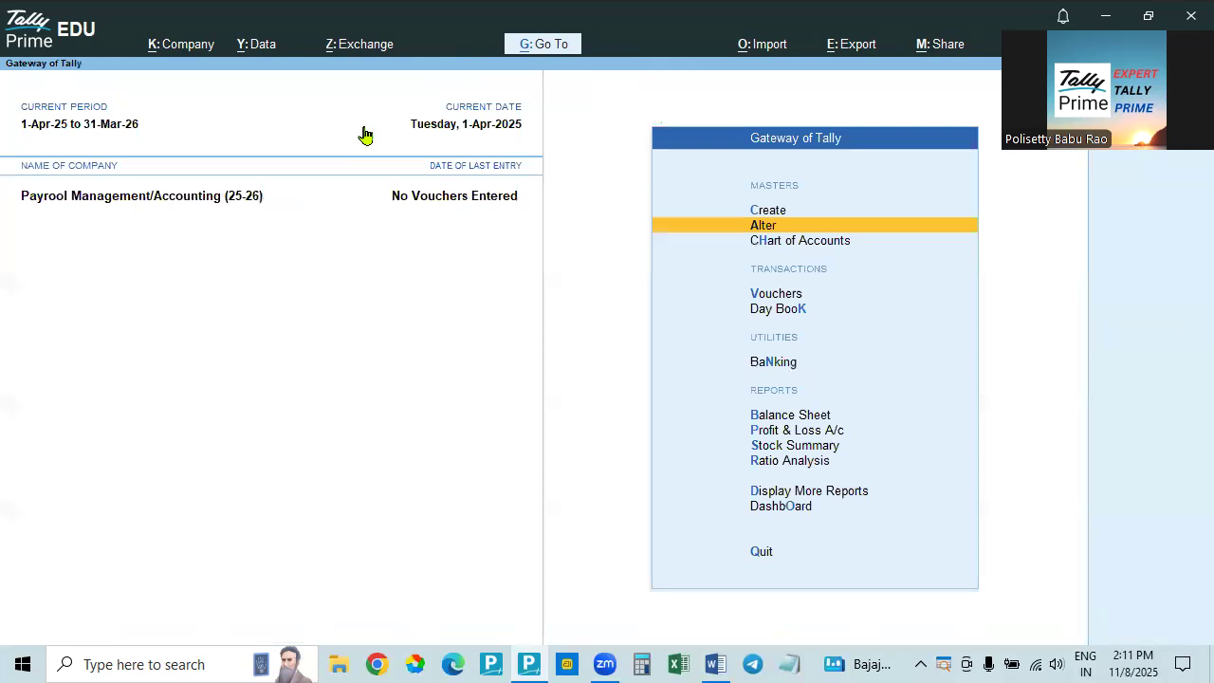
- Open the list of masters for alteration and look through the payroll masters from Employee to Units (Work)
key("Return")
key("Down")
key("Down")
key("Down")
key("Down")
key("Down")
key("Down")
key("Down")
key("Down")
key("Down")
key("Down")
key("Down")
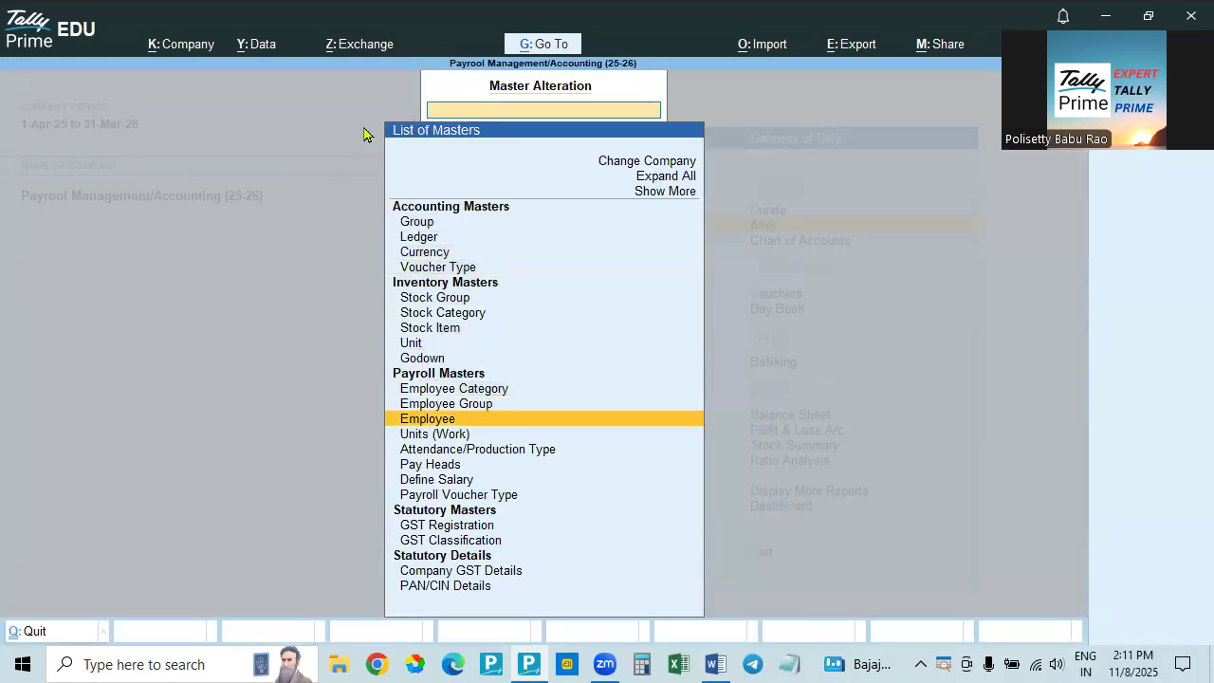
key("Down")
- Switch to the Word document, mark the Step-3 text on creating employee names, and return to TallyPrime
key("alt+Tab")
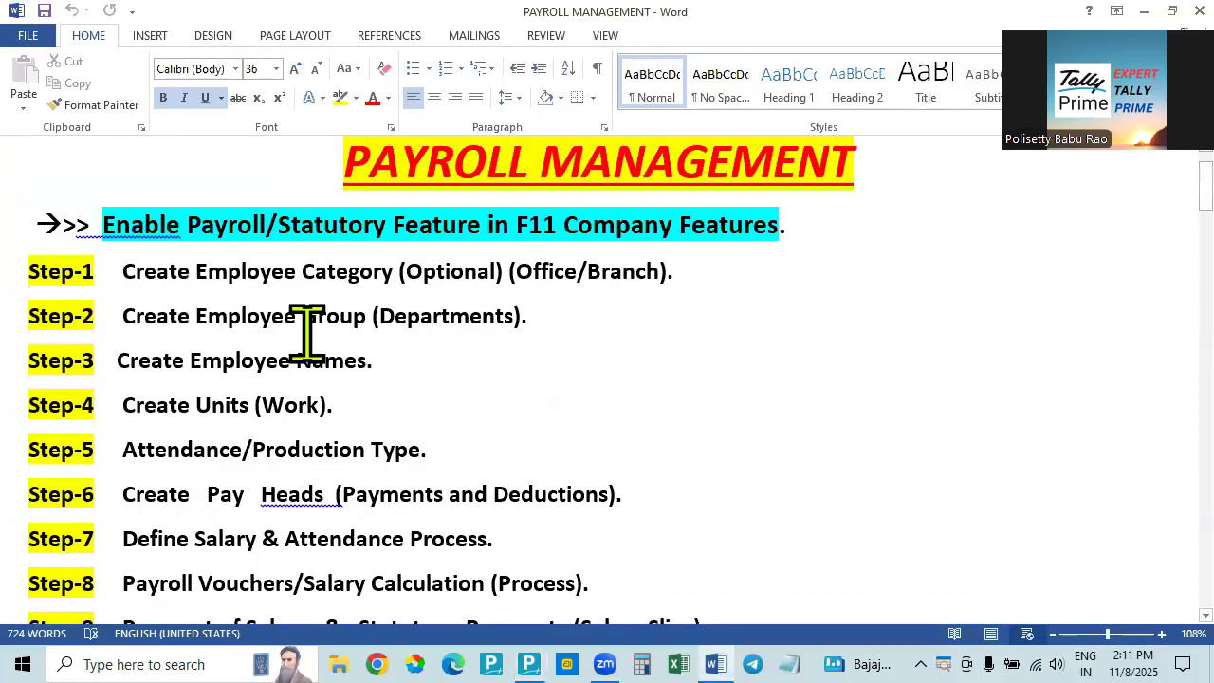
left_click_drag(118, 361, 393, 361)
key("alt+Tab")
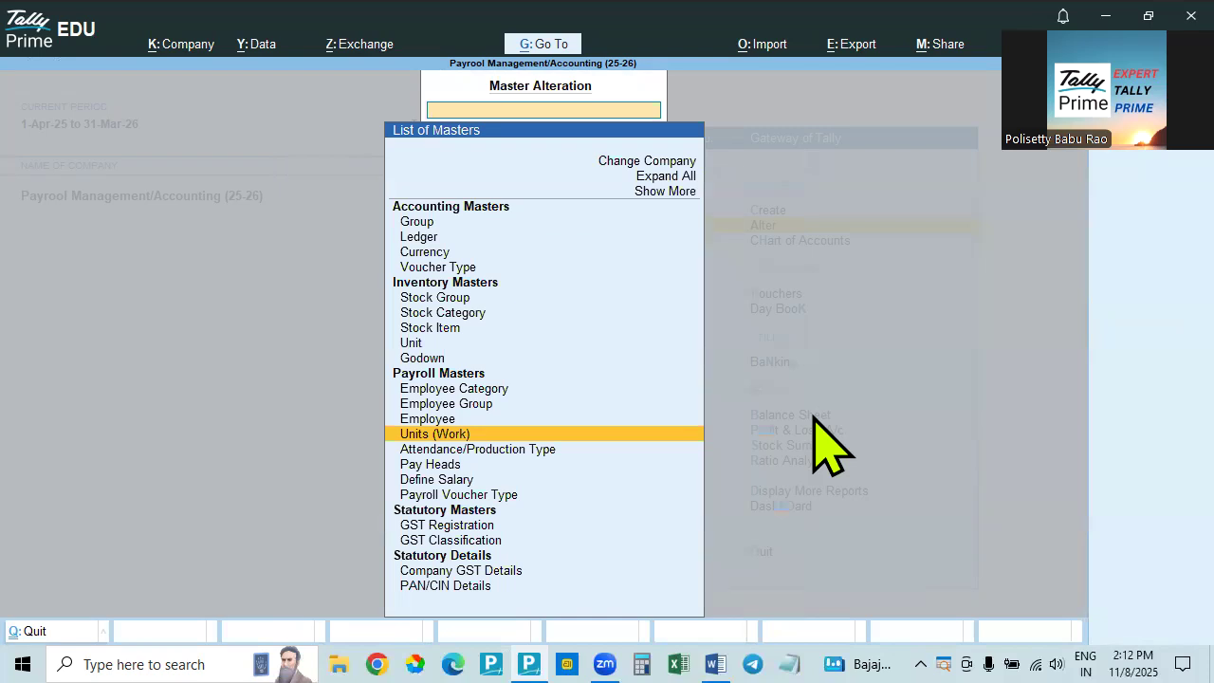
- Switch to the Word document and check each office's employees and departments in the Define Salary/Create Pay Structure section
left_click(597, 662)
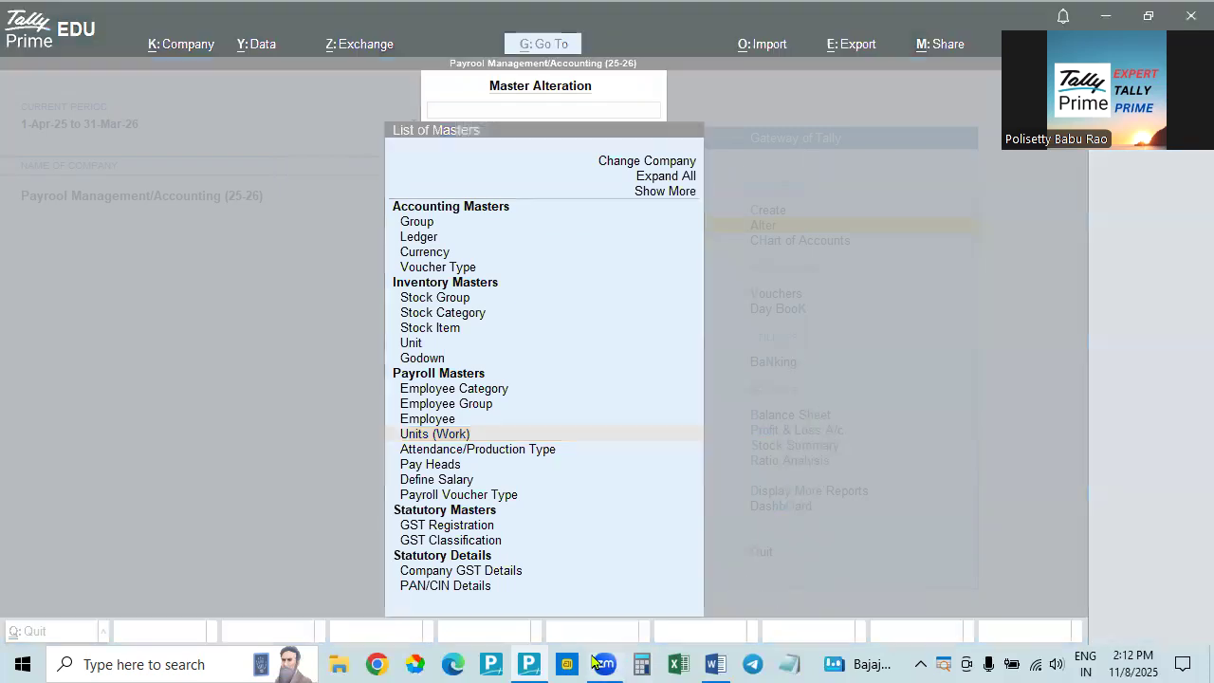
left_click(715, 664)
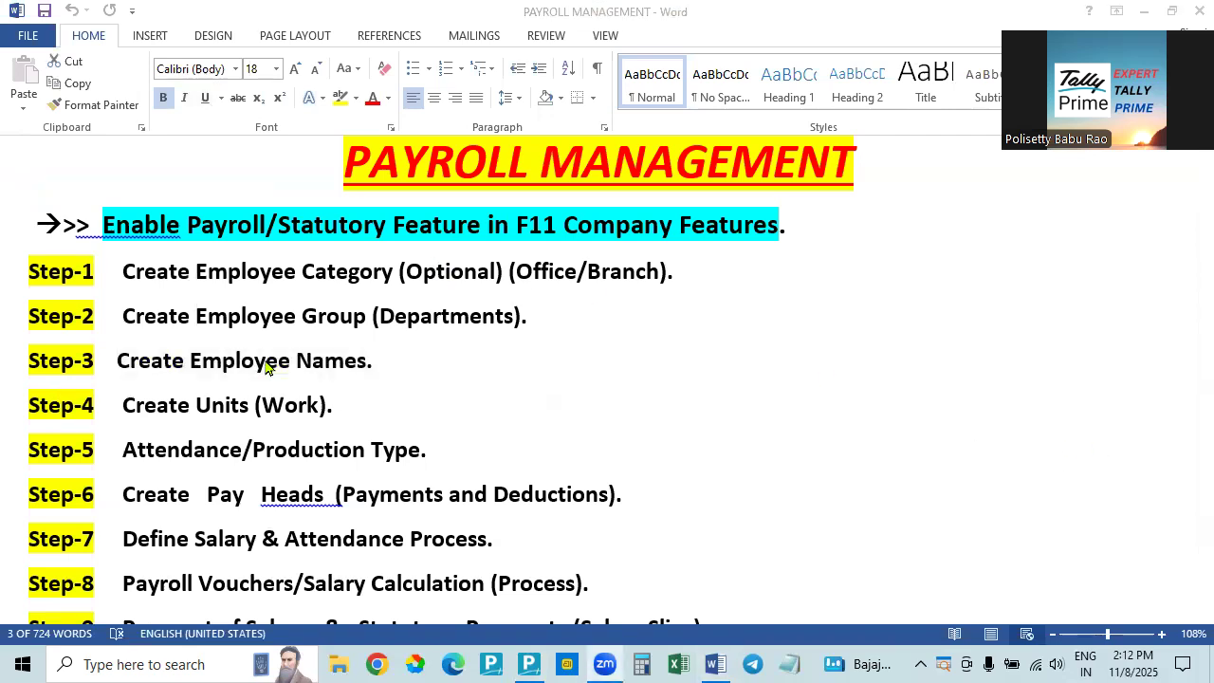
scroll(582, 398, "down", 10)
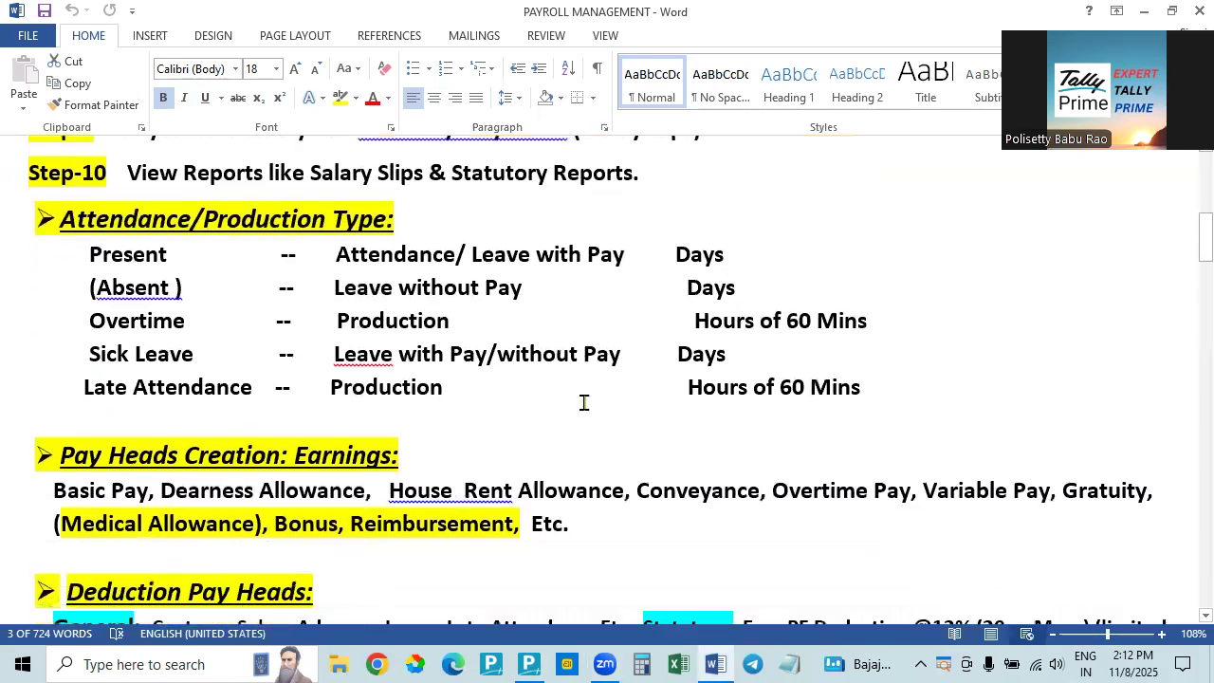
scroll(569, 422, "down", 5)
scroll(436, 323, "up", 2)
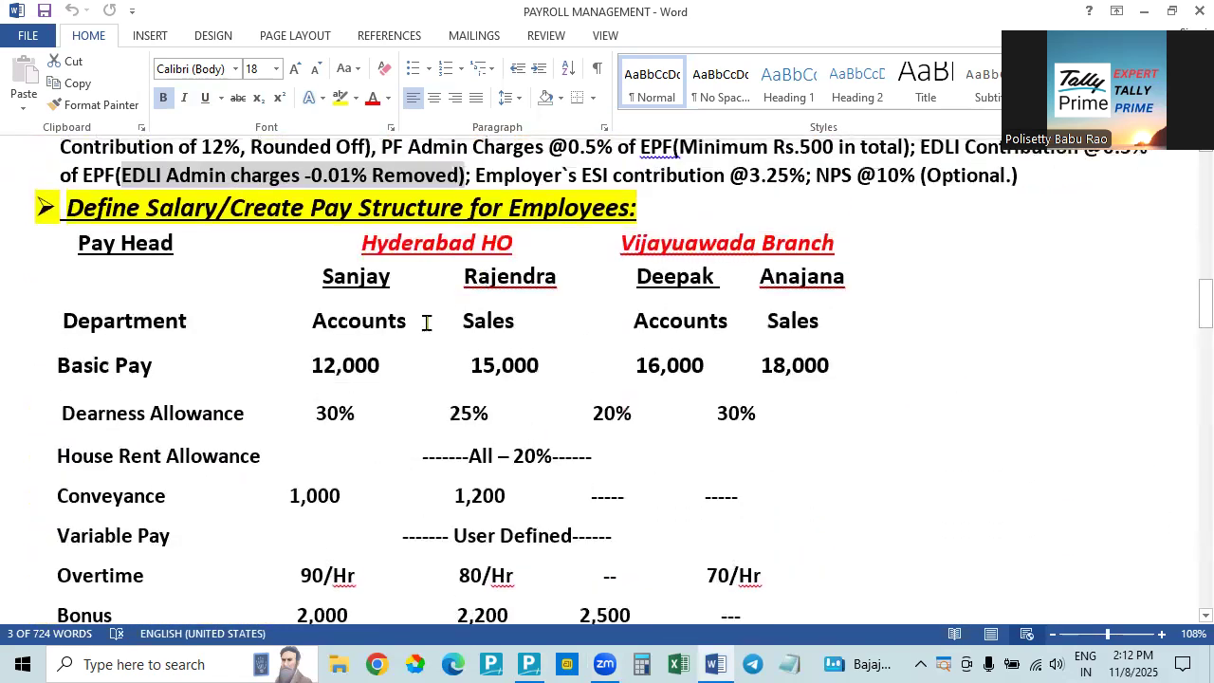